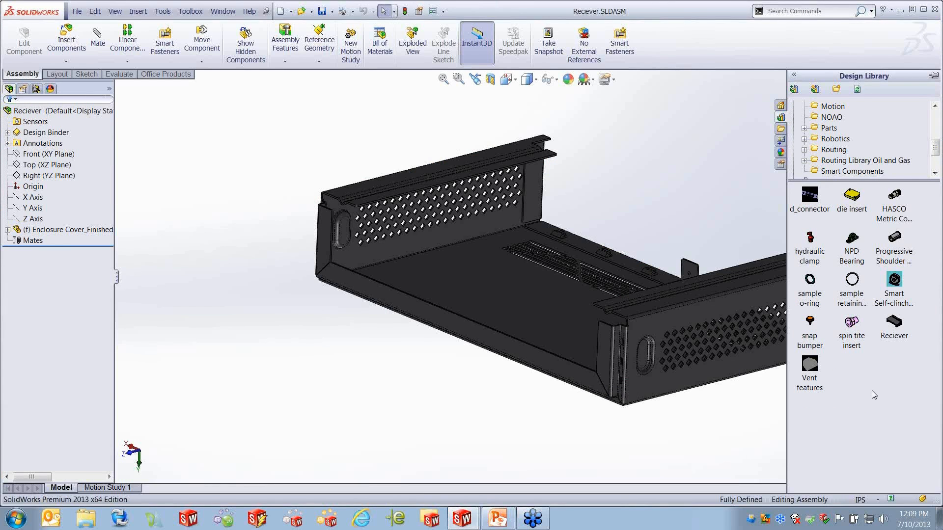
Insert the Smart Self-clinching Nut from the design library onto the enclosure floor, using configuration PEM S-440-0 ZI--N.
middle_drag(599, 319, 611, 335)
scroll(579, 320, down, 5)
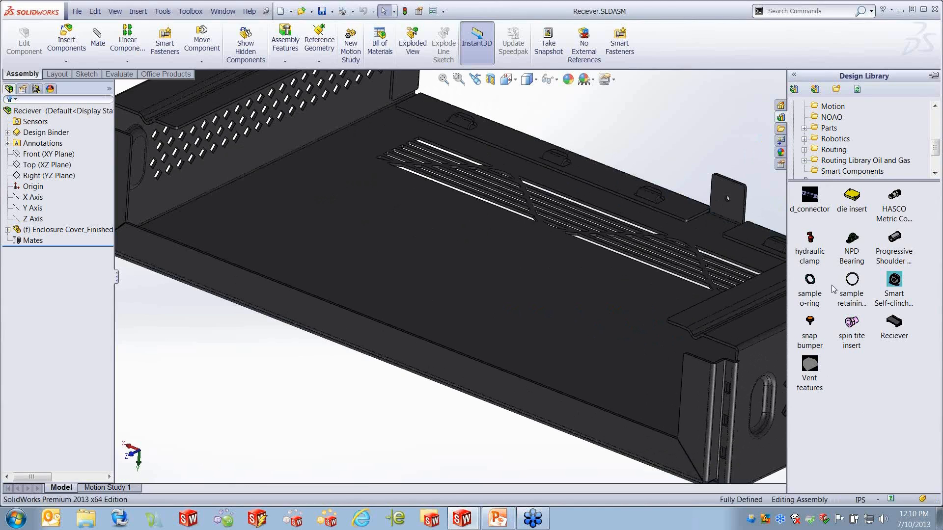
mouse_move(896, 279)
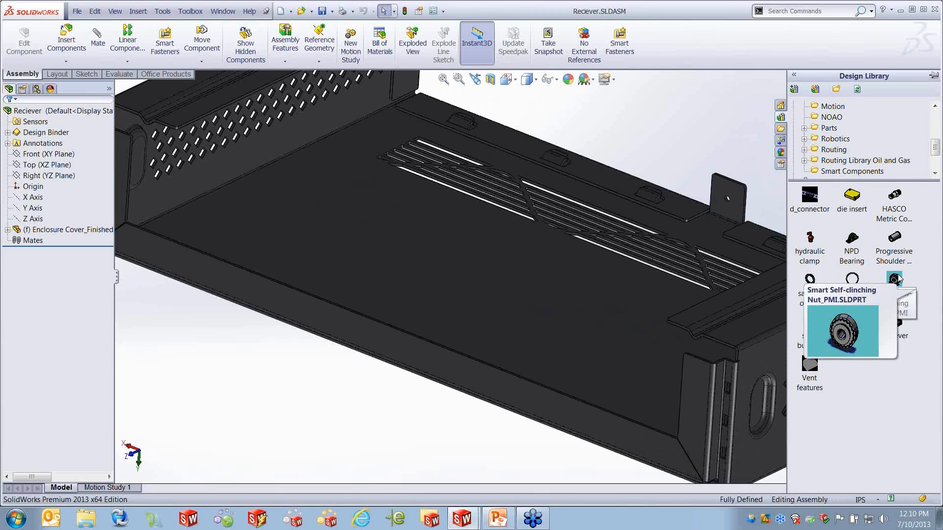
drag(897, 279, 504, 298)
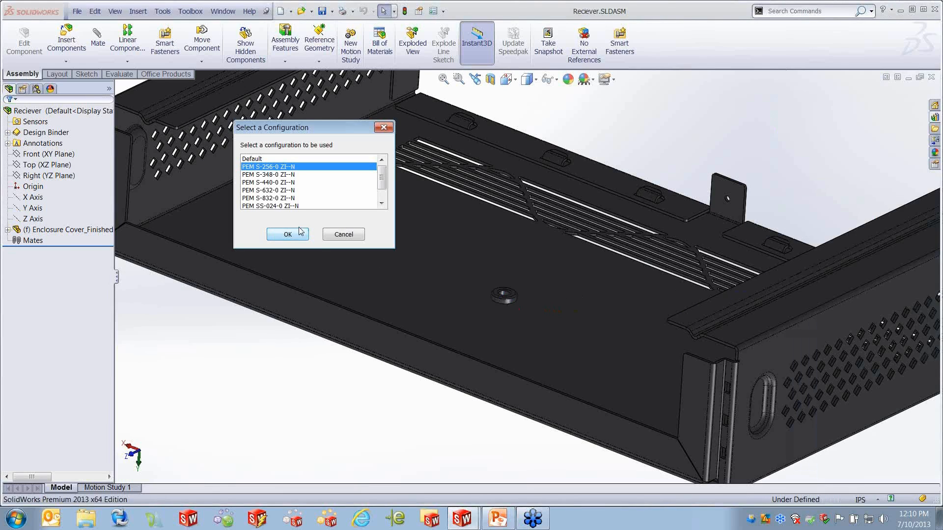
click(257, 184)
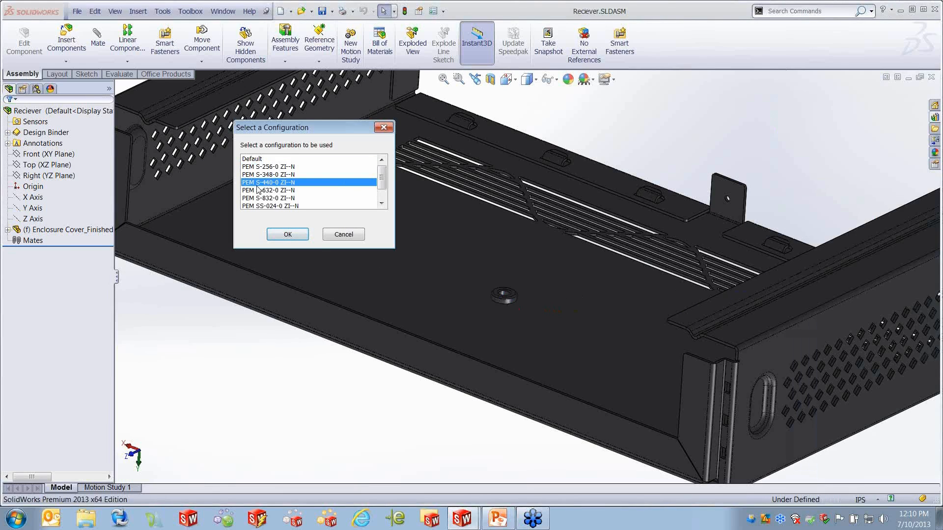
click(284, 234)
click(272, 225)
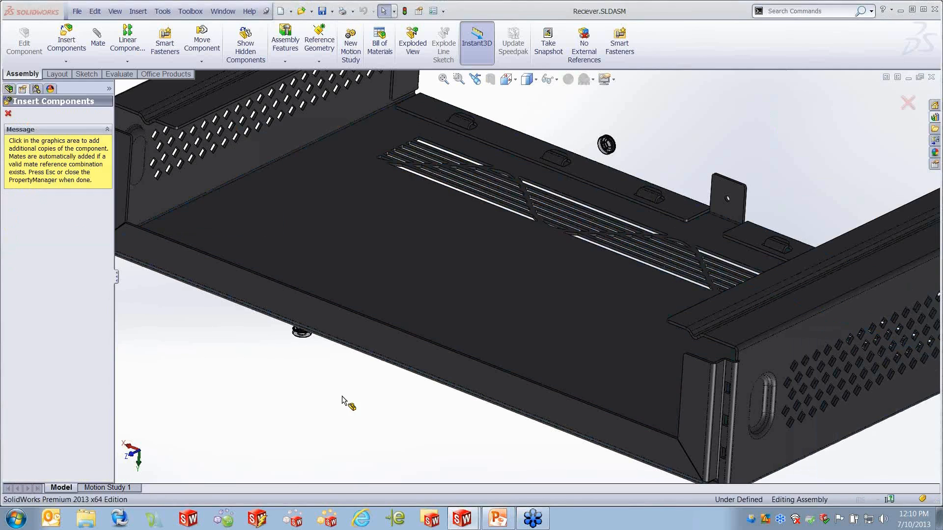
click(8, 113)
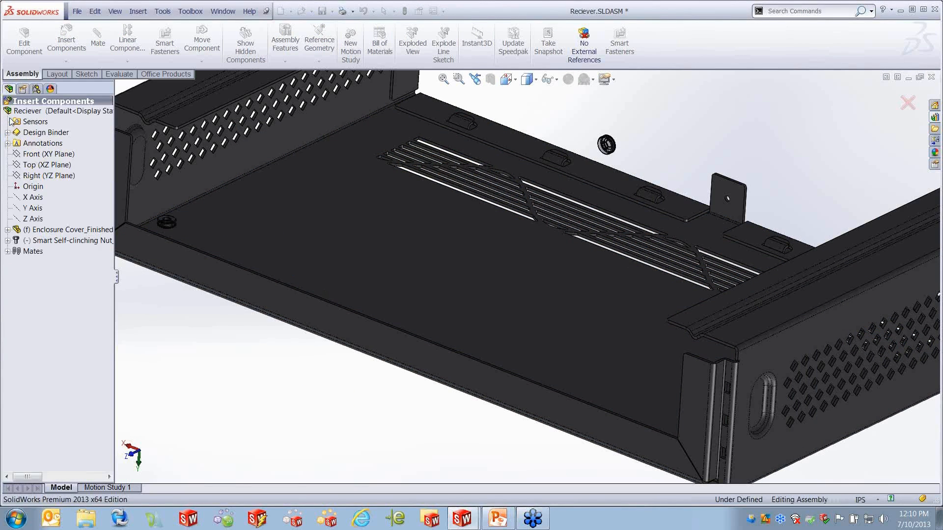
Insert the nut's Pem Hole smart feature into the enclosure, using the floor face as its reference.
scroll(524, 319, down, 5)
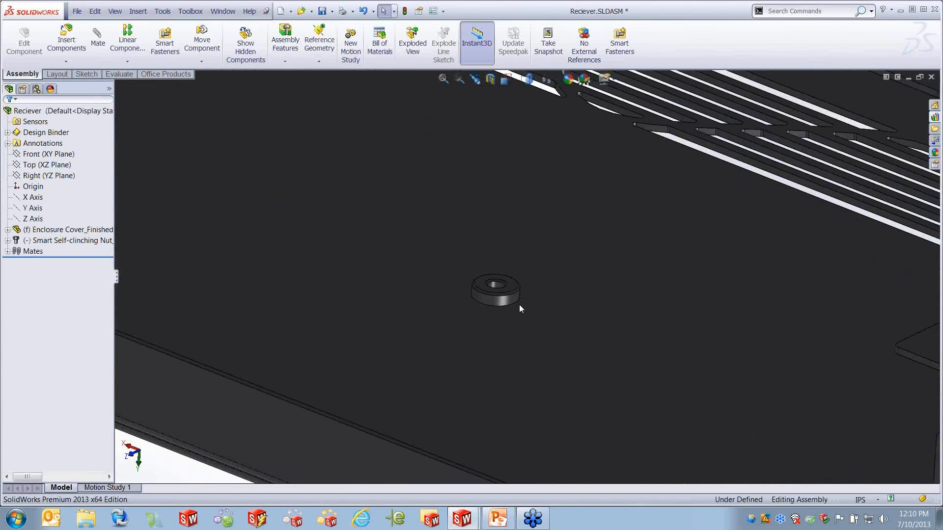
middle_drag(534, 266, 534, 391)
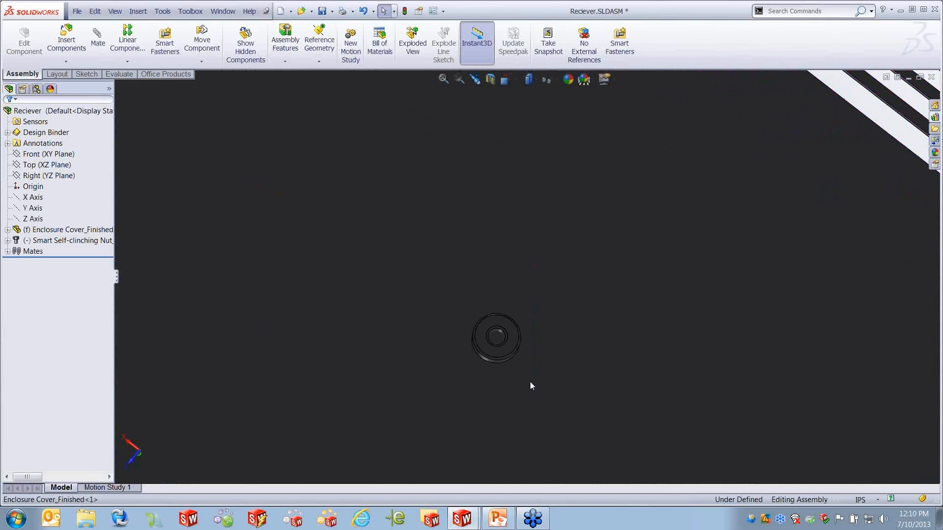
scroll(527, 378, up, 5)
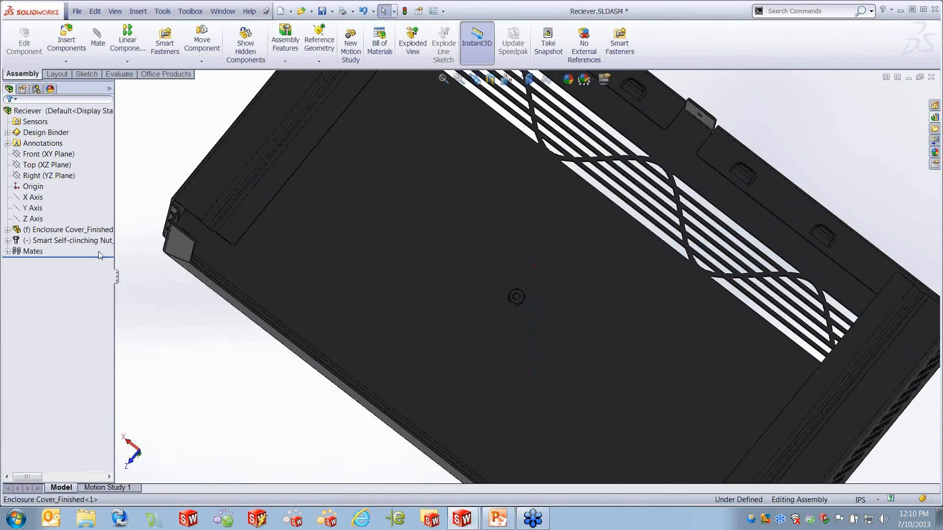
click(68, 240)
middle_drag(473, 394, 468, 287)
scroll(542, 319, down, 3)
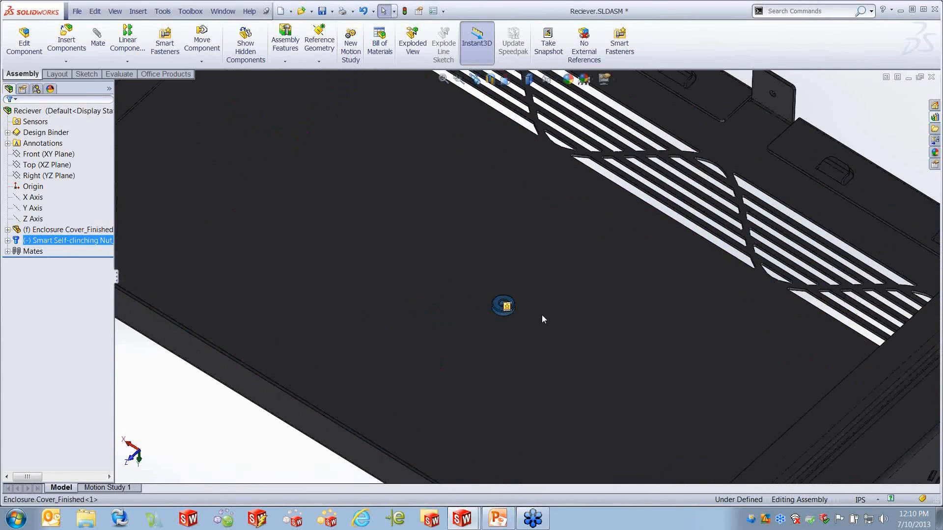
click(506, 306)
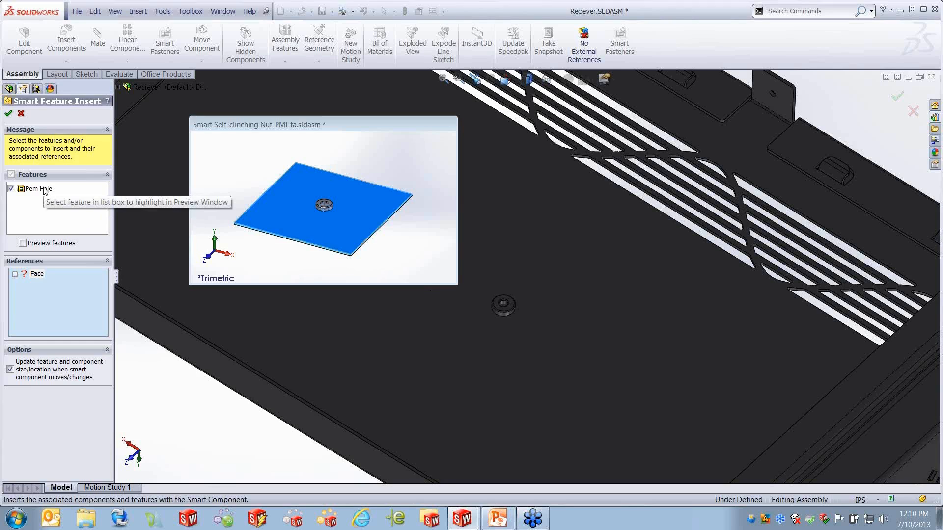
click(530, 341)
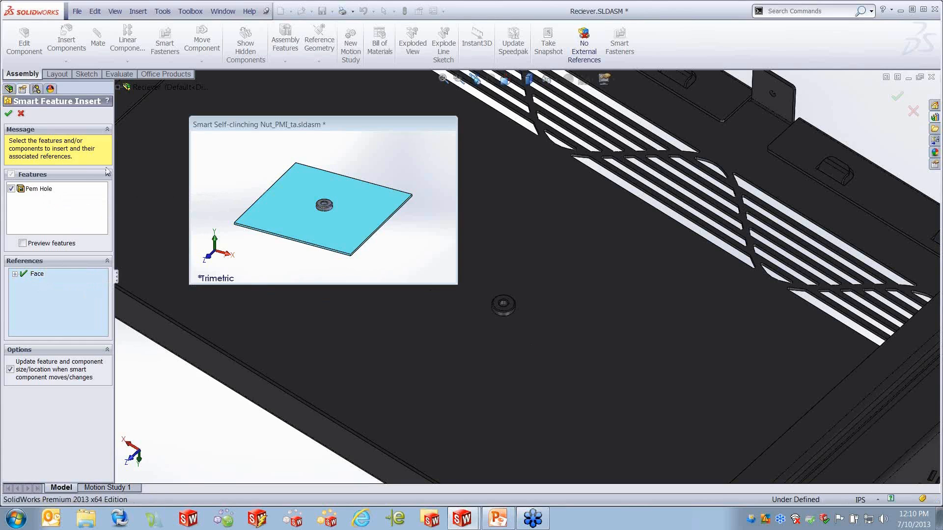
click(8, 113)
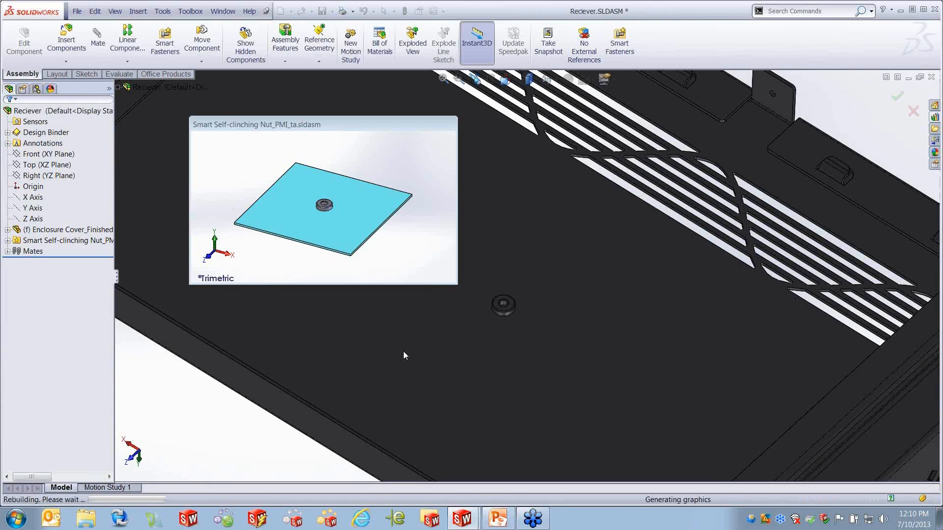
Insert two more self-clinching nuts at the first nut's hole, using configurations PEM S-440-0 ZI--N and PEM S-256-0 ZI--N.
scroll(475, 325, down, 10)
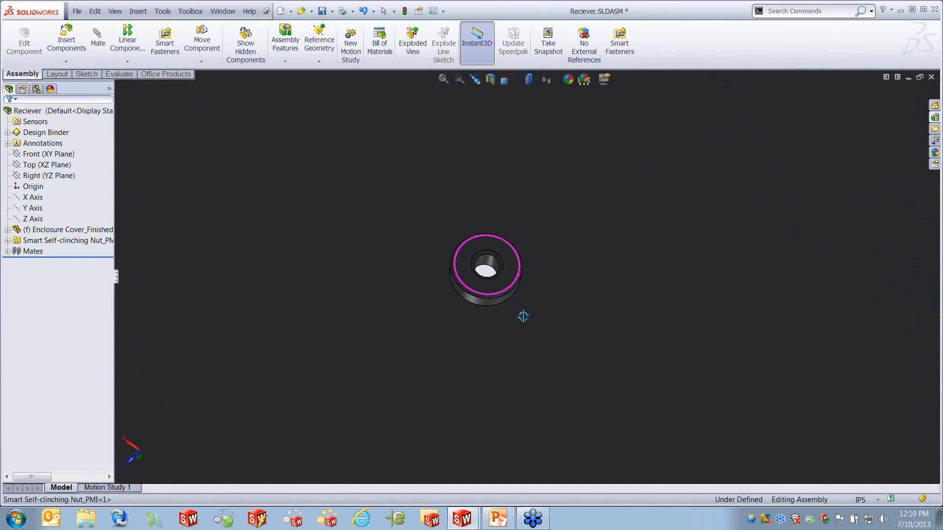
scroll(532, 325, down, 5)
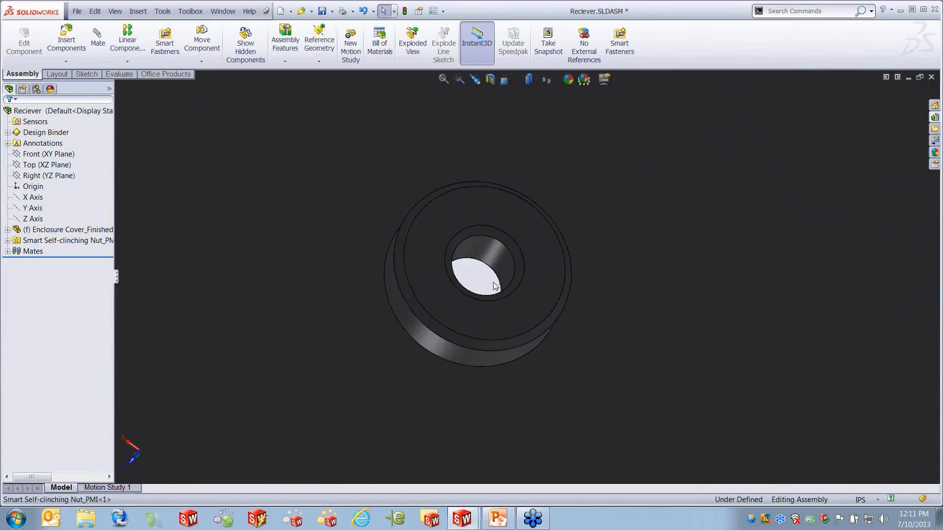
scroll(579, 236, up, 3)
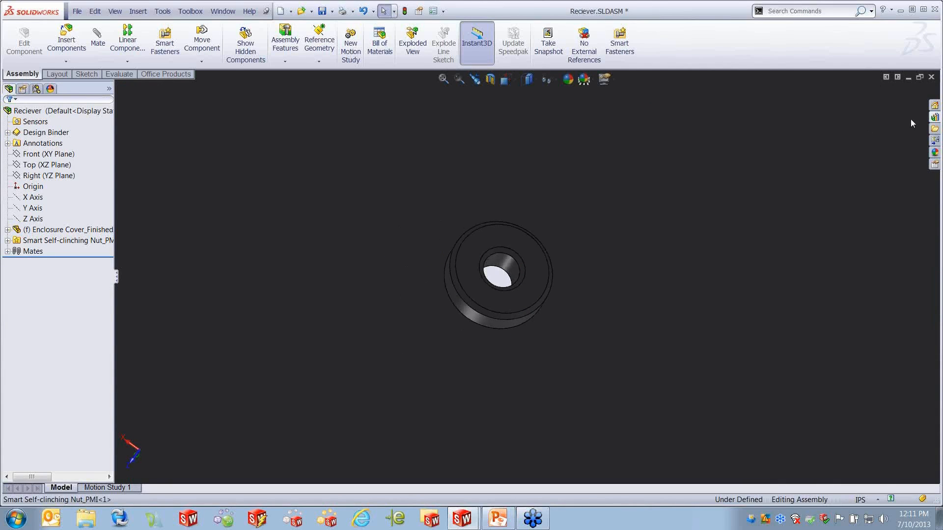
click(934, 117)
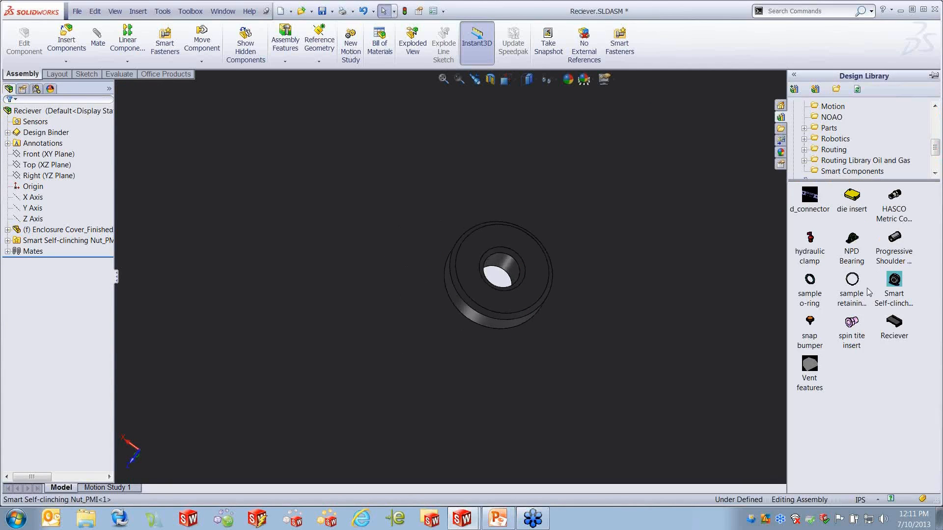
drag(890, 287, 646, 260)
click(434, 251)
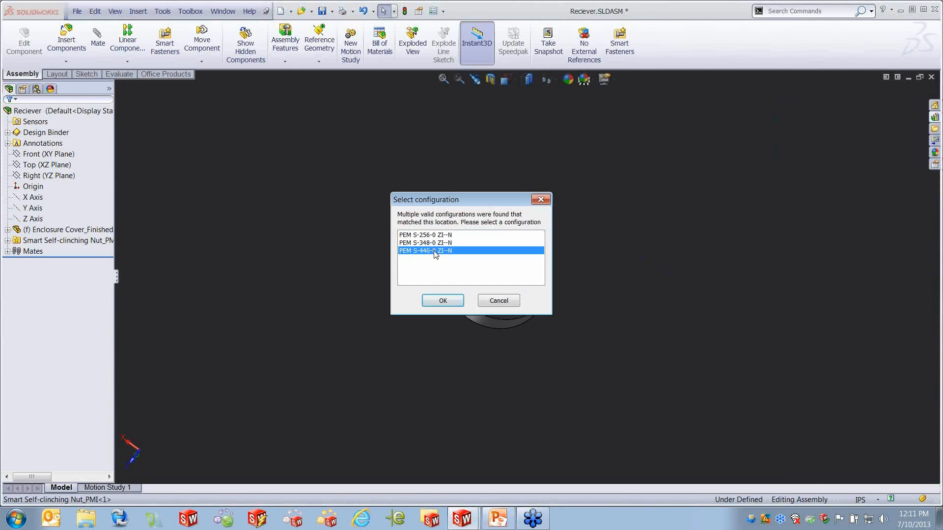
click(442, 301)
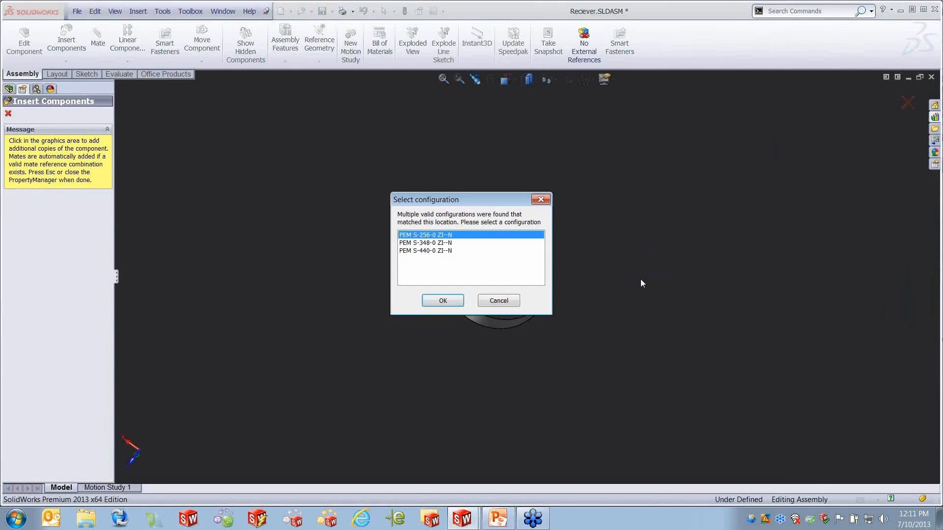
click(445, 301)
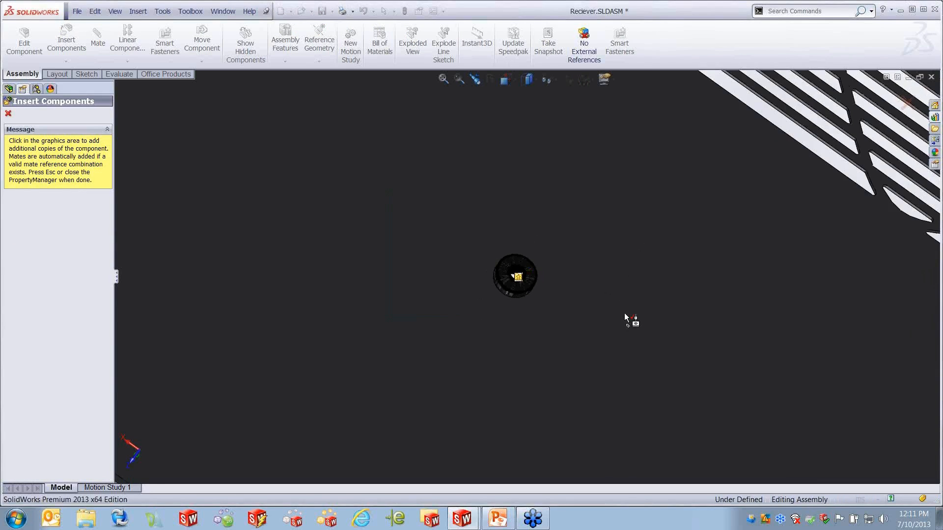
key(Escape)
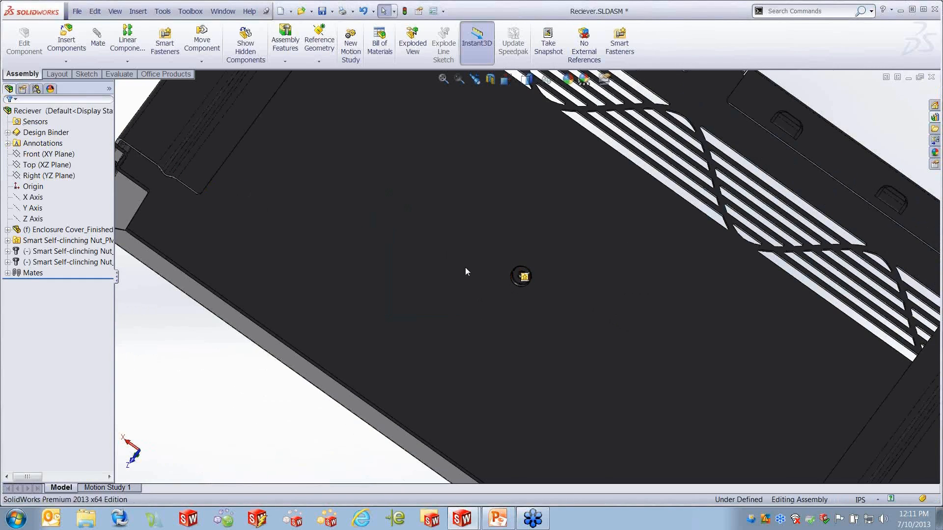
Check the last inserted self-clinching nut at the hole and close the Reciever assembly.
scroll(548, 287, down, 5)
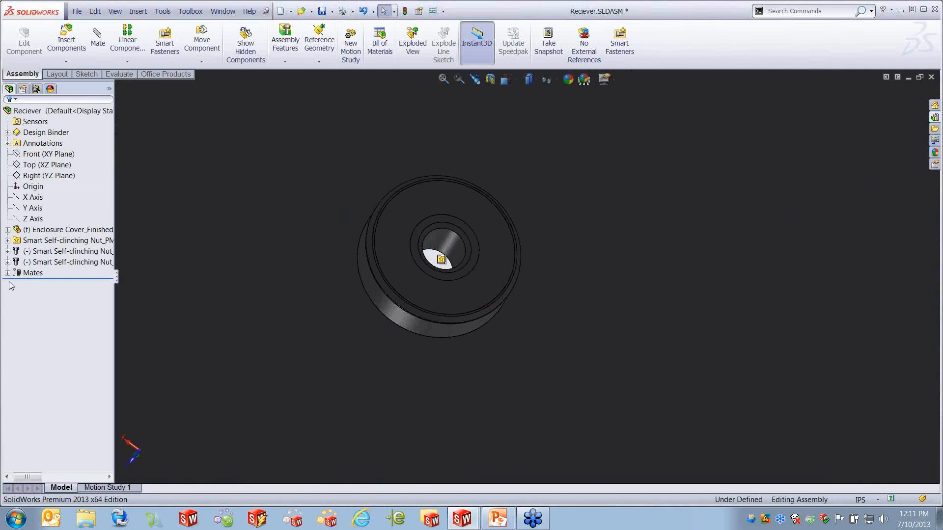
click(39, 262)
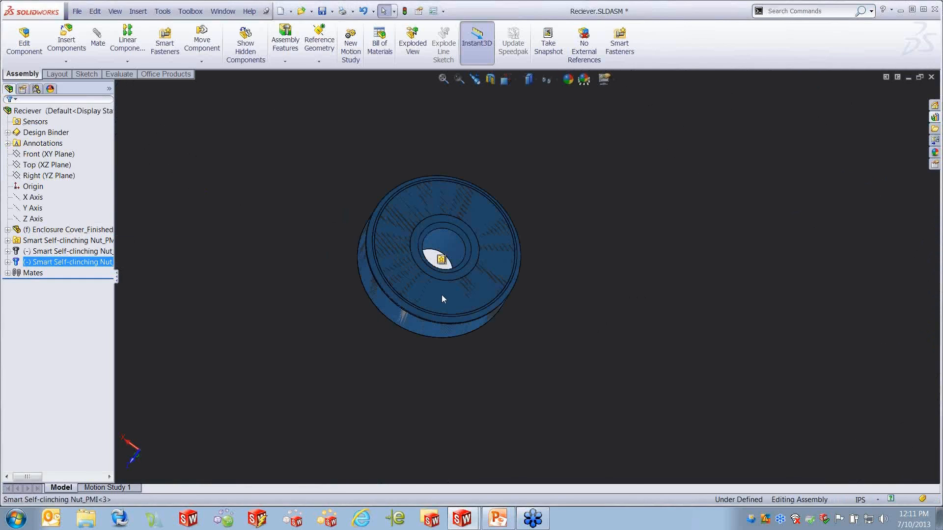
key(Escape)
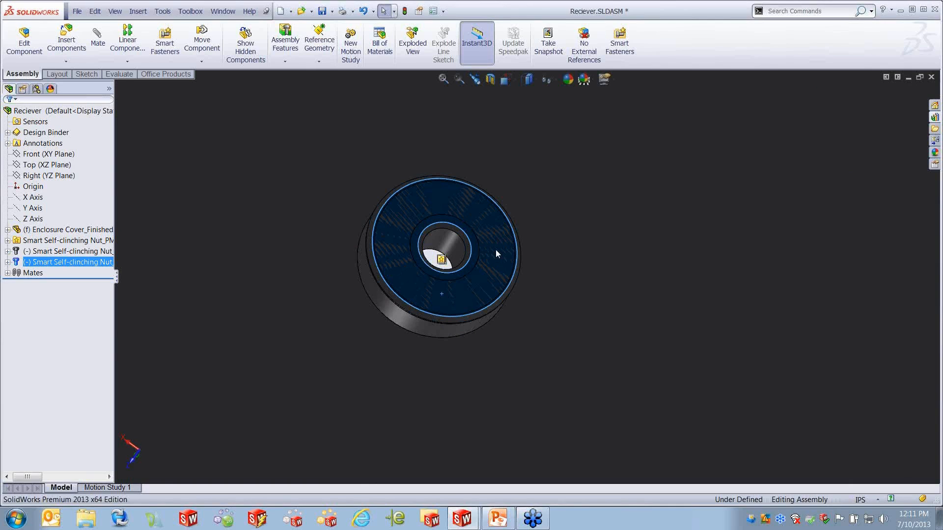
scroll(496, 250, up, 6)
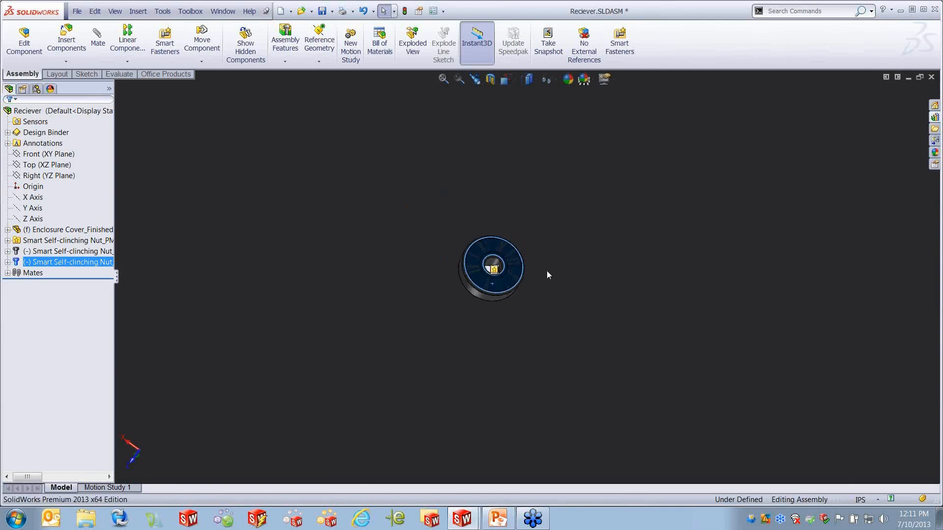
click(930, 77)
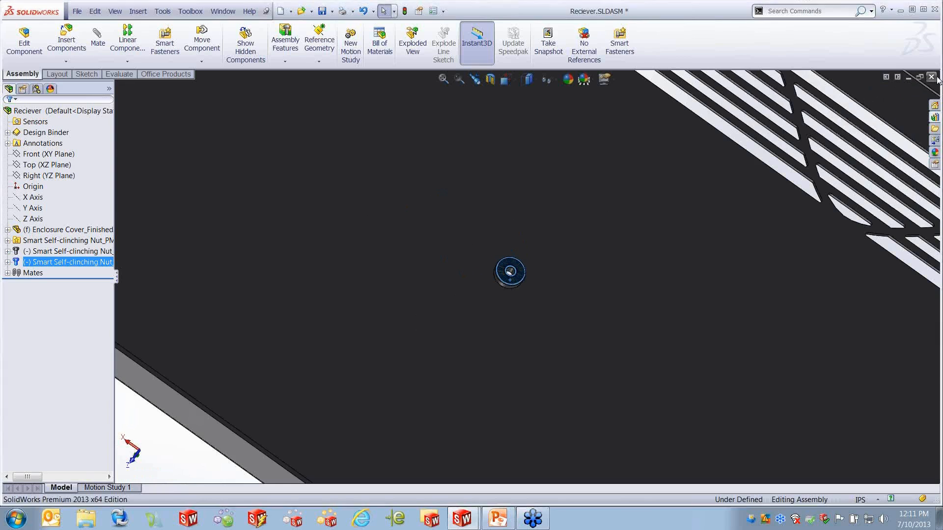
click(353, 265)
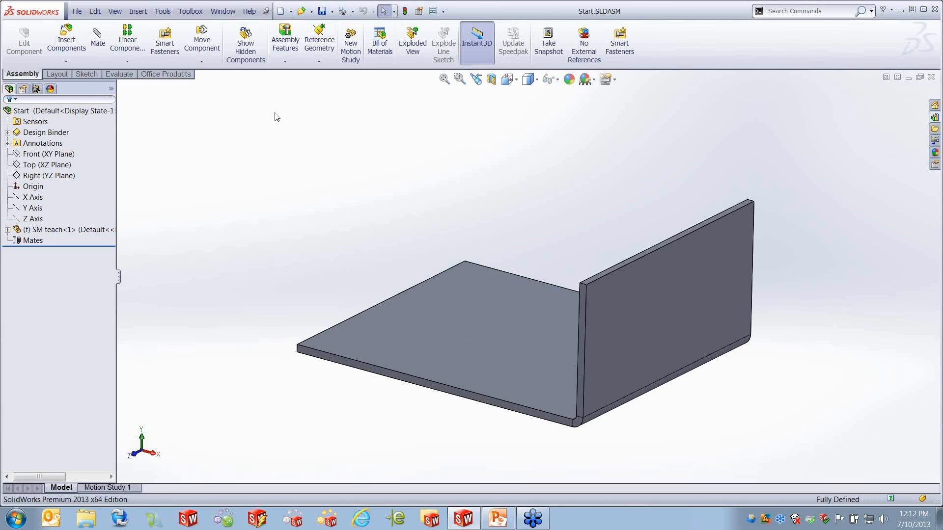
Insert d_connector.SLDPRT in its 11pin configuration from the Components folder and mate it coincident to the top face of the sheet metal base.
click(63, 32)
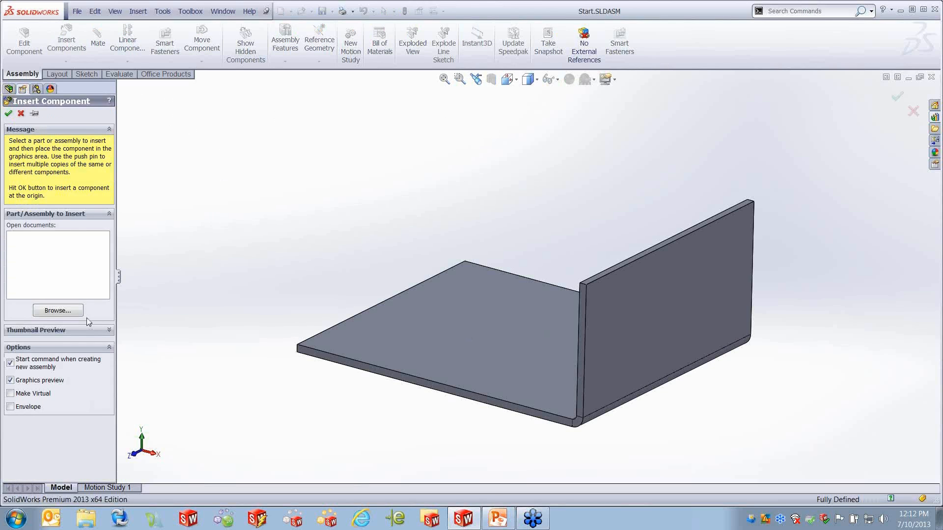
click(61, 313)
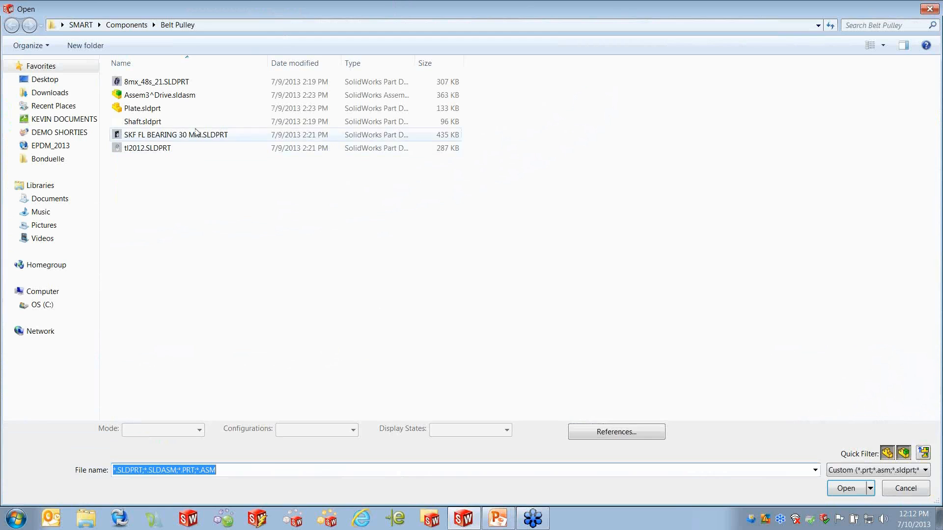
click(109, 30)
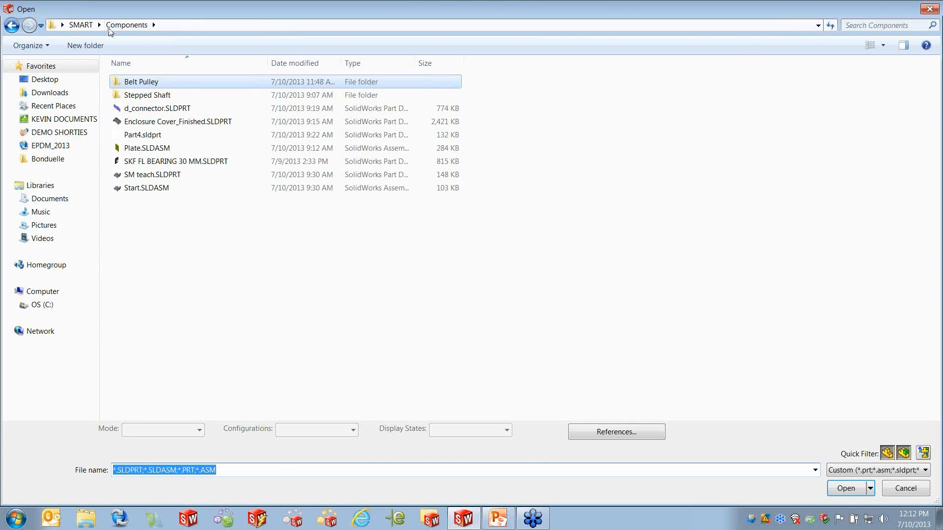
click(167, 109)
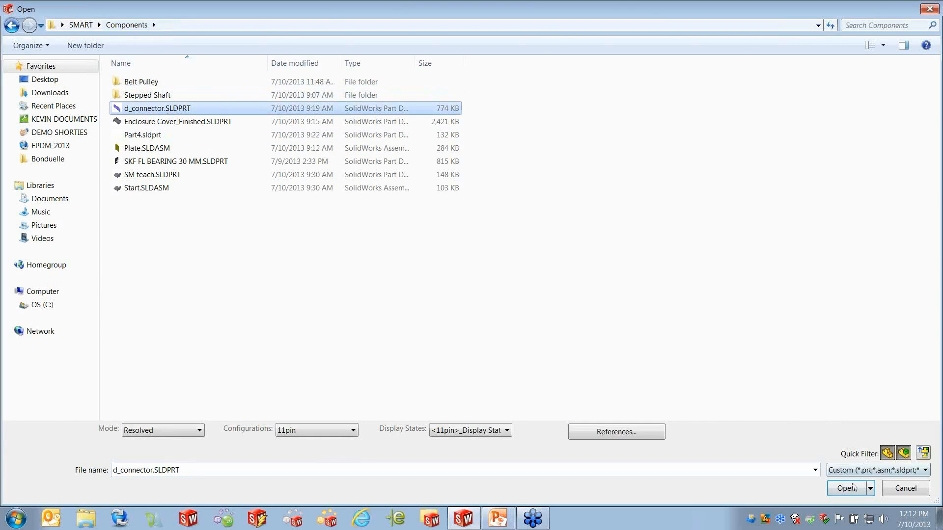
key(Return)
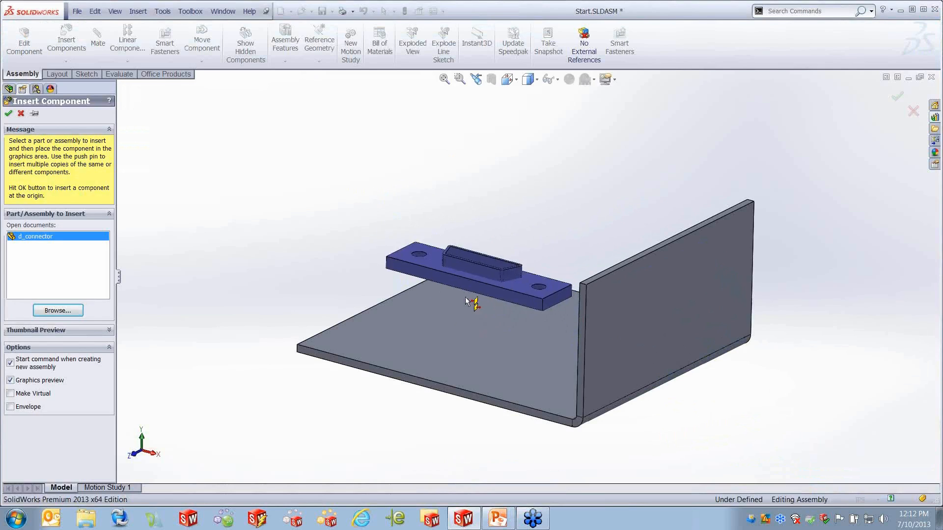
click(479, 339)
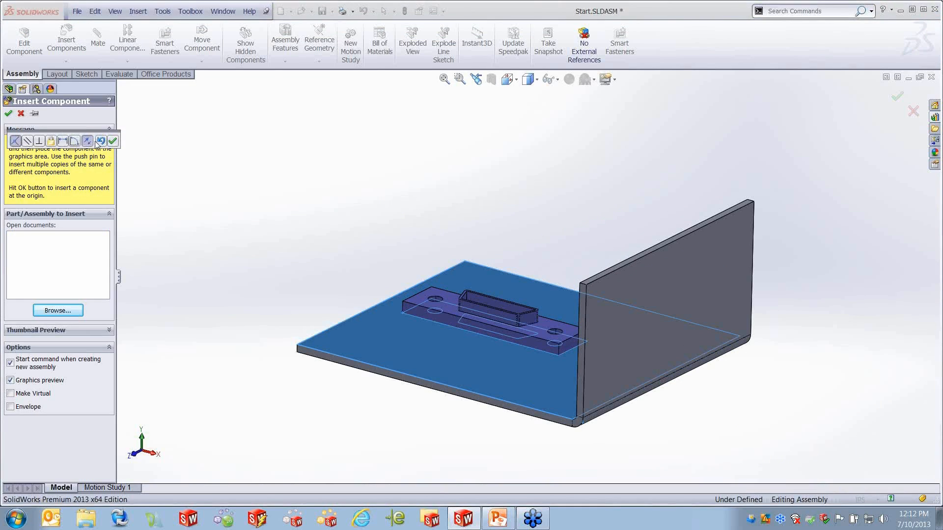
click(113, 141)
Slide the d_connector across the sheet metal base toward the upright flange.
middle_drag(513, 366, 565, 446)
scroll(489, 296, down, 4)
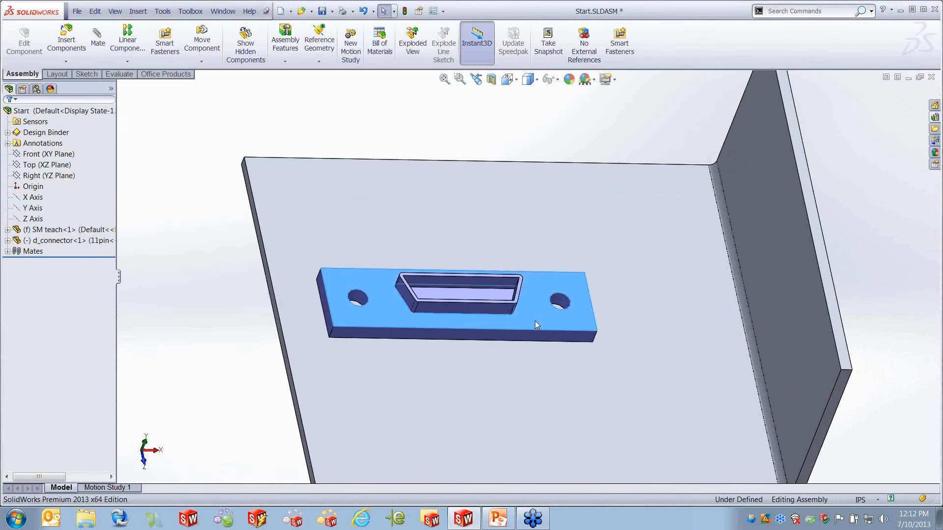
drag(535, 320, 597, 338)
click(566, 135)
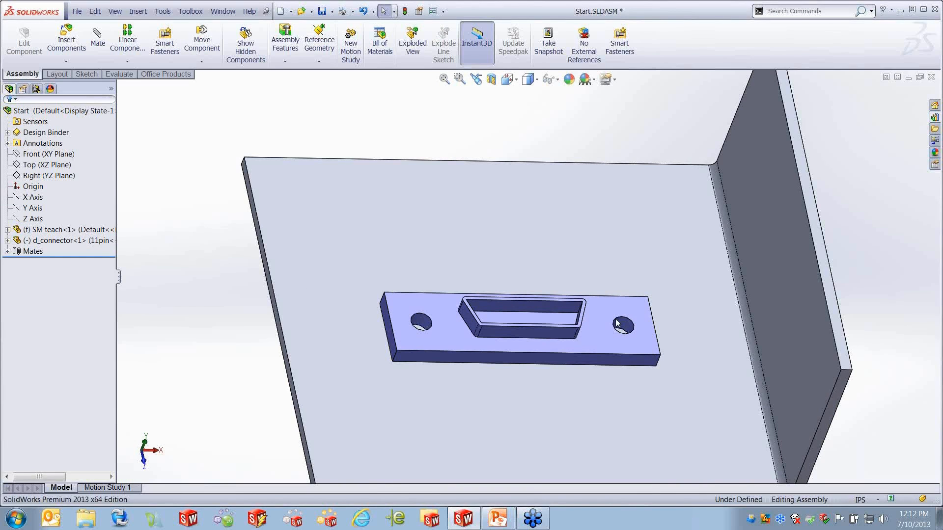
middle_drag(592, 325, 718, 263)
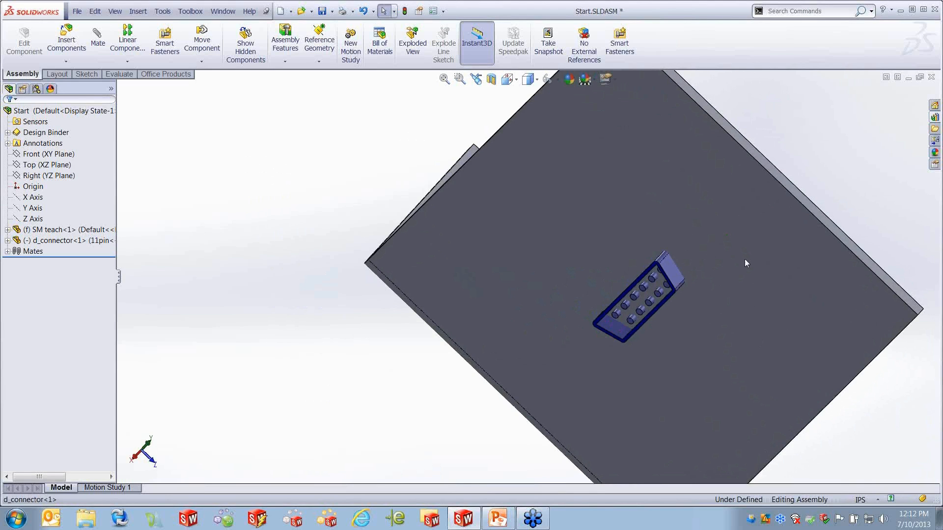
middle_drag(653, 227, 682, 381)
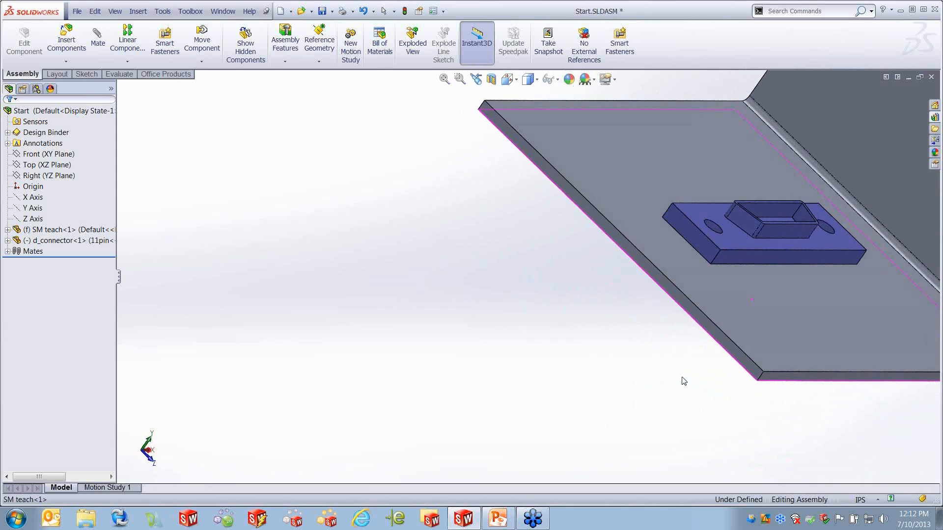
click(784, 284)
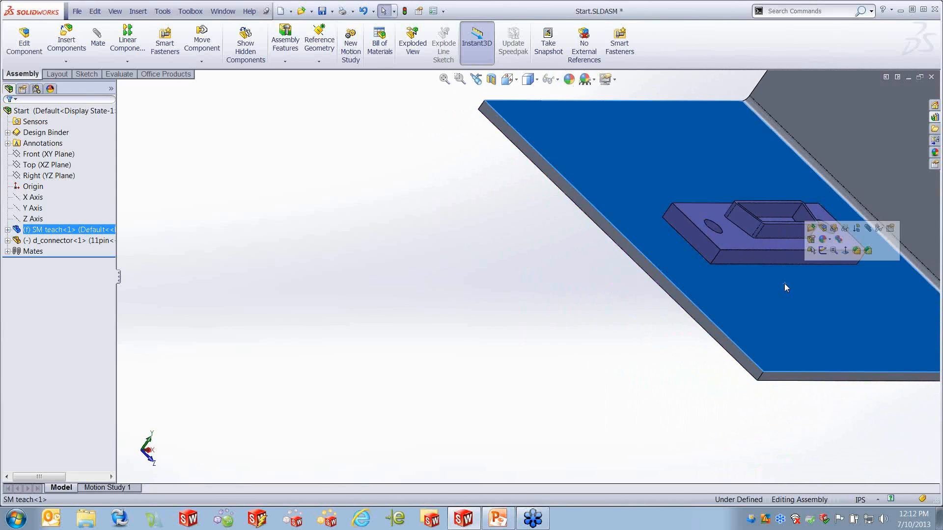
click(823, 248)
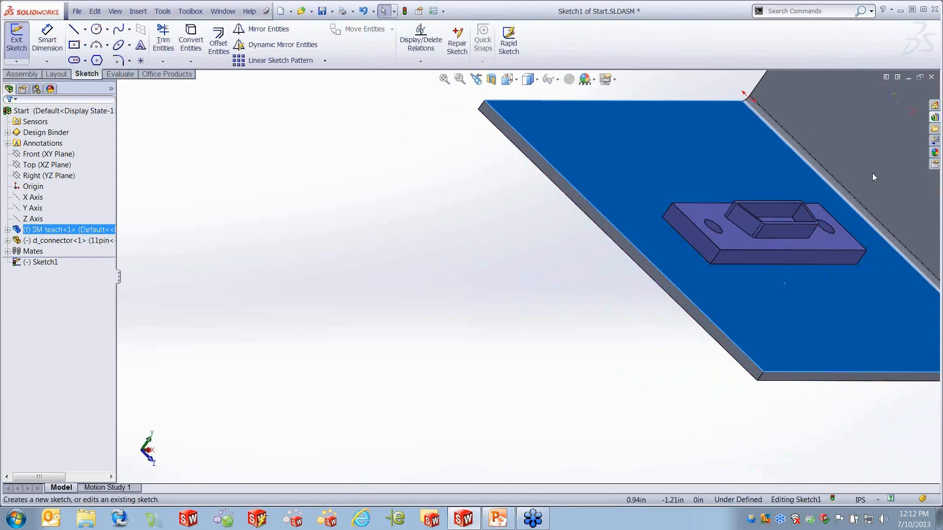
click(894, 96)
Edit the SM teach part in the assembly context and start a sketch on the top face of its base.
click(794, 295)
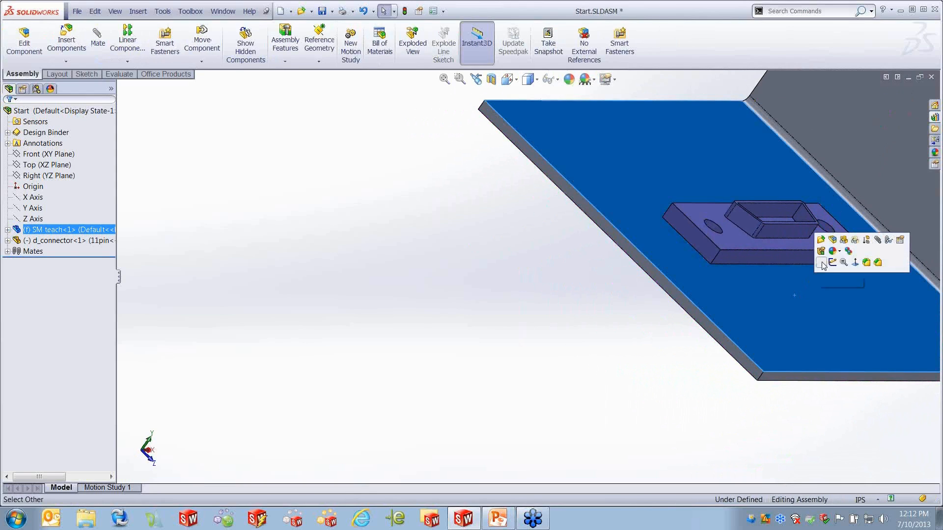
click(836, 252)
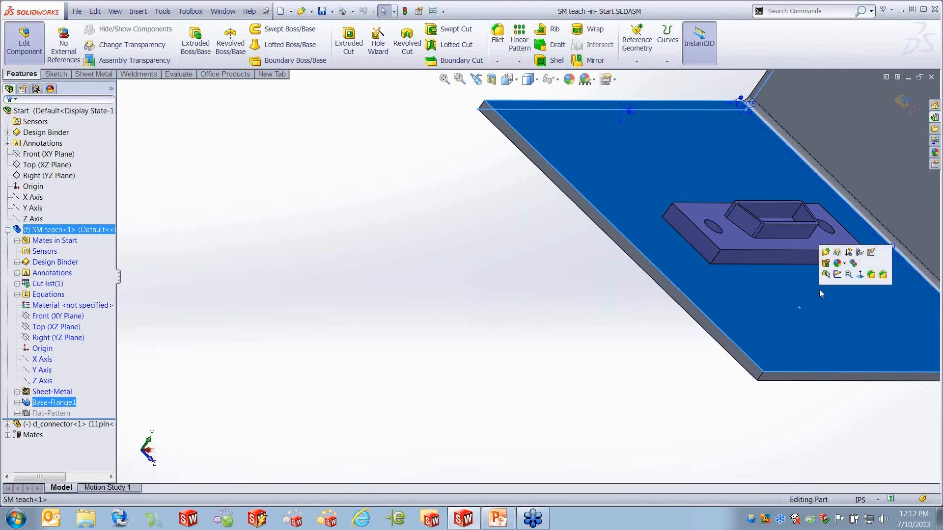
click(837, 274)
Convert the circular edges of the d_connector's two mounting holes into entities of the sheet metal sketch.
middle_drag(836, 233, 802, 255)
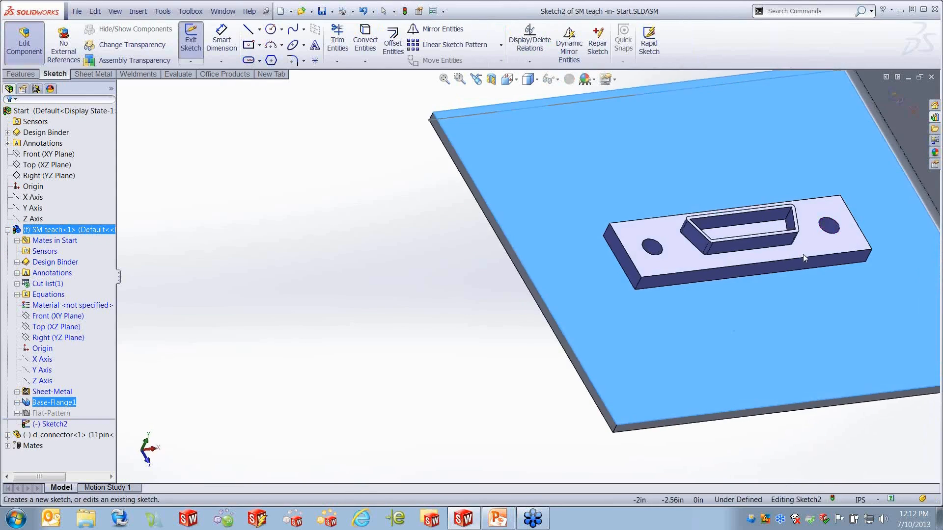
scroll(802, 239, down, 4)
click(750, 222)
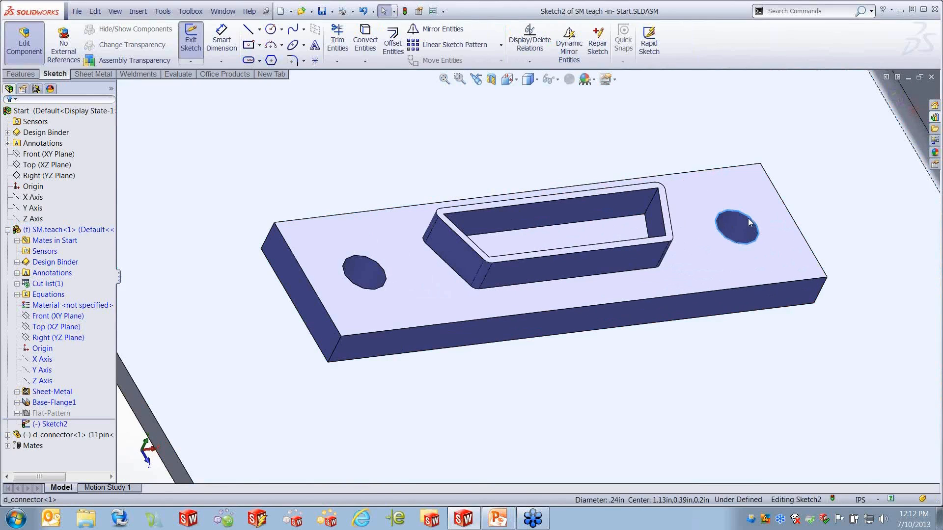
click(364, 43)
click(364, 257)
click(362, 47)
scroll(434, 326, up, 4)
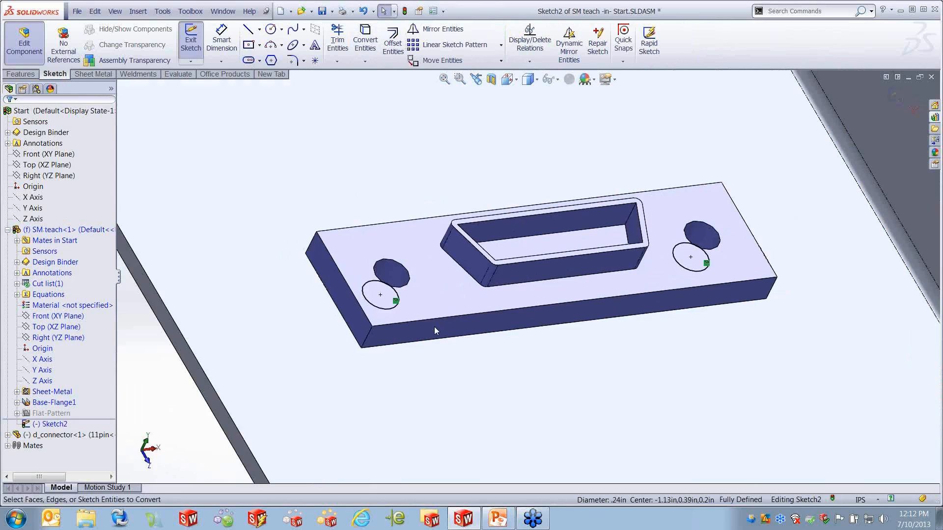
Convert the tangent edge loop of the d_connector's trapezoidal shell on the underside into entities of the same sketch.
middle_drag(471, 347, 611, 264)
scroll(447, 295, down, 3)
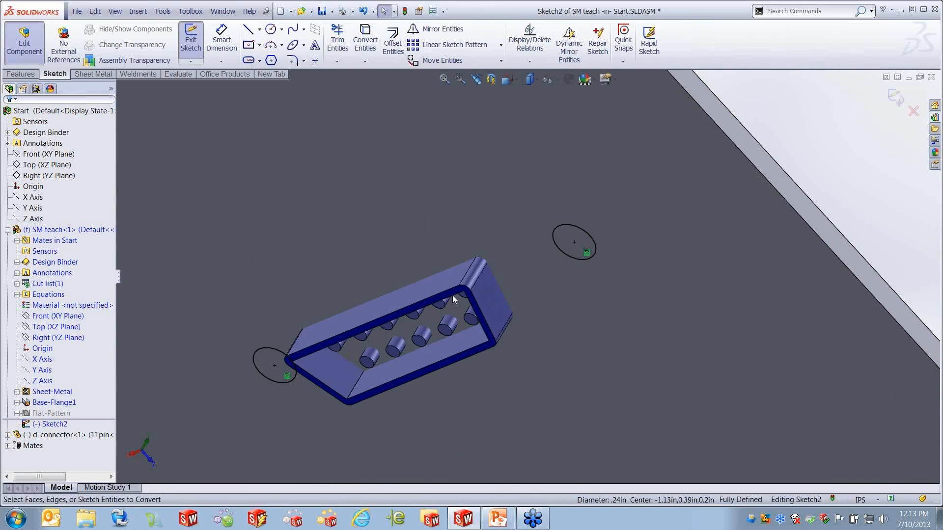
right_click(452, 294)
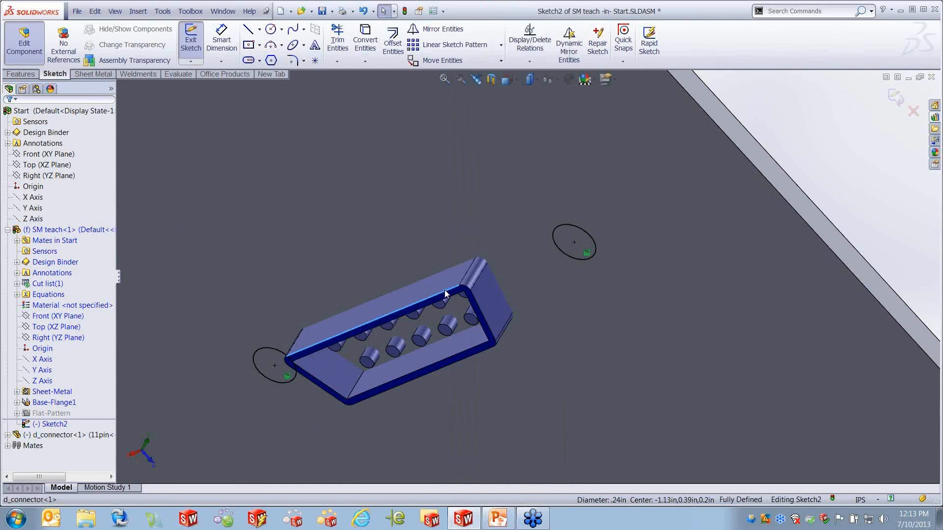
right_click(445, 295)
click(481, 53)
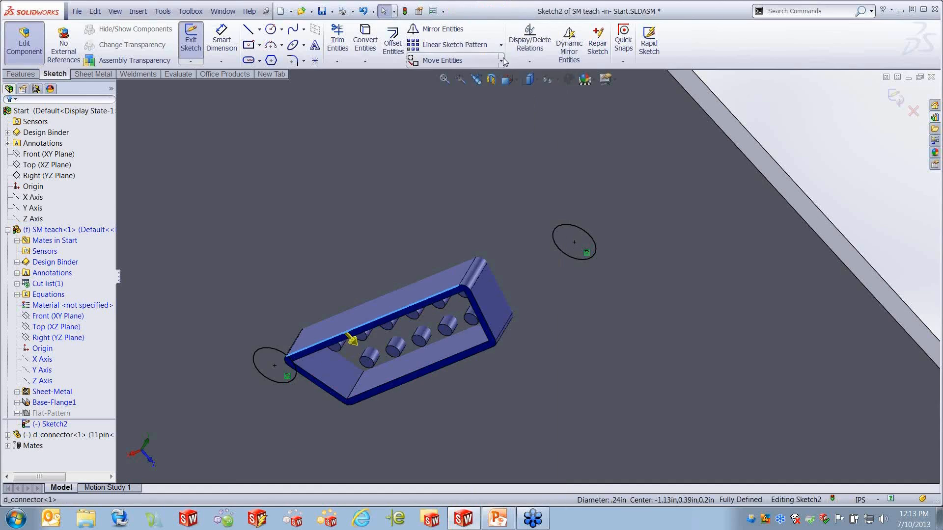
click(372, 42)
Cut the converted profiles through the sheet metal with an Extruded Cut set to Through All, and return to the assembly.
click(22, 73)
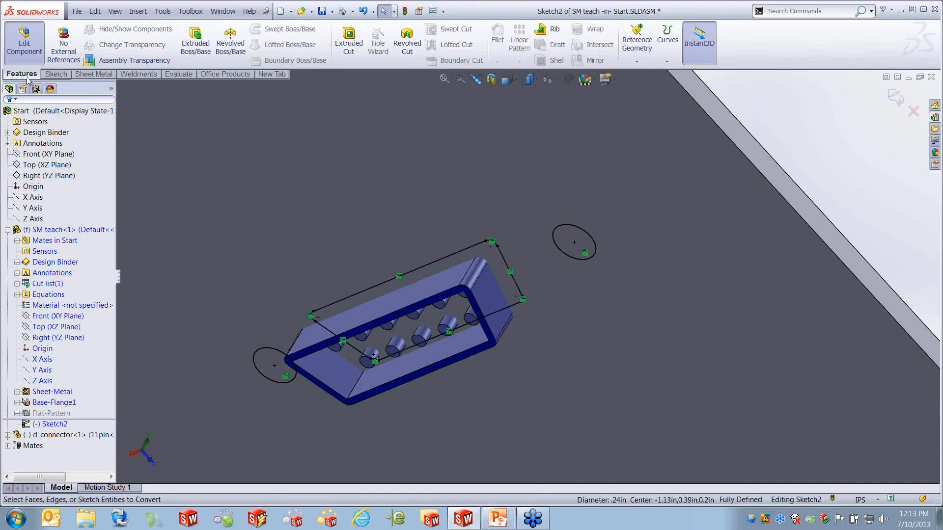
click(348, 46)
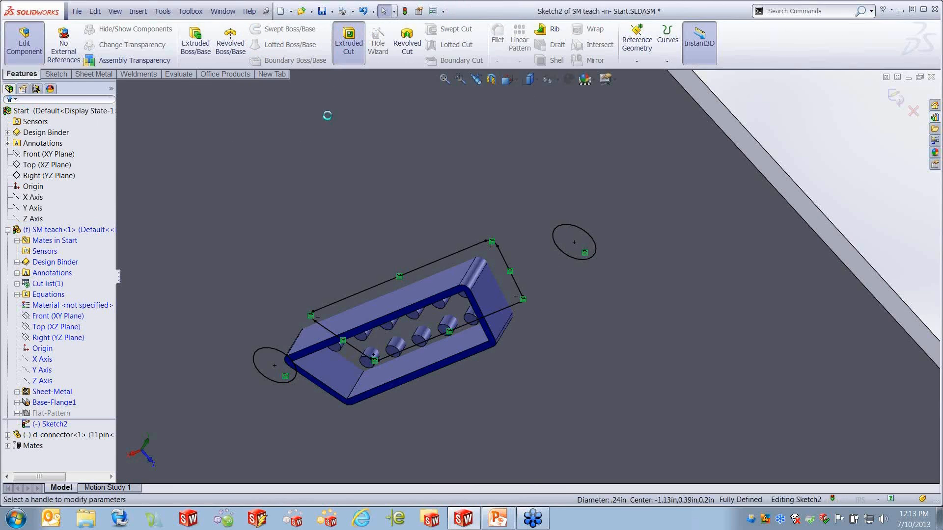
click(66, 174)
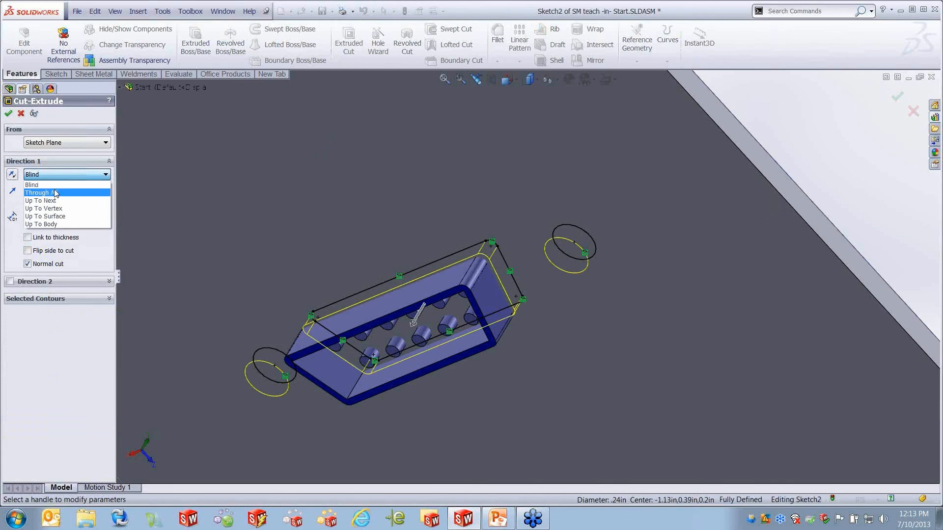
click(44, 192)
click(8, 114)
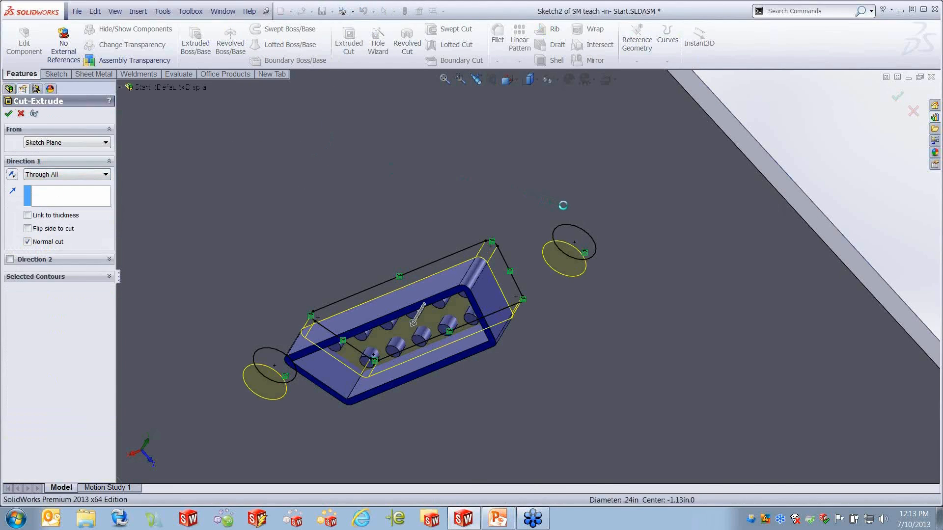
scroll(817, 216, up, 5)
middle_drag(817, 270, 679, 295)
click(904, 104)
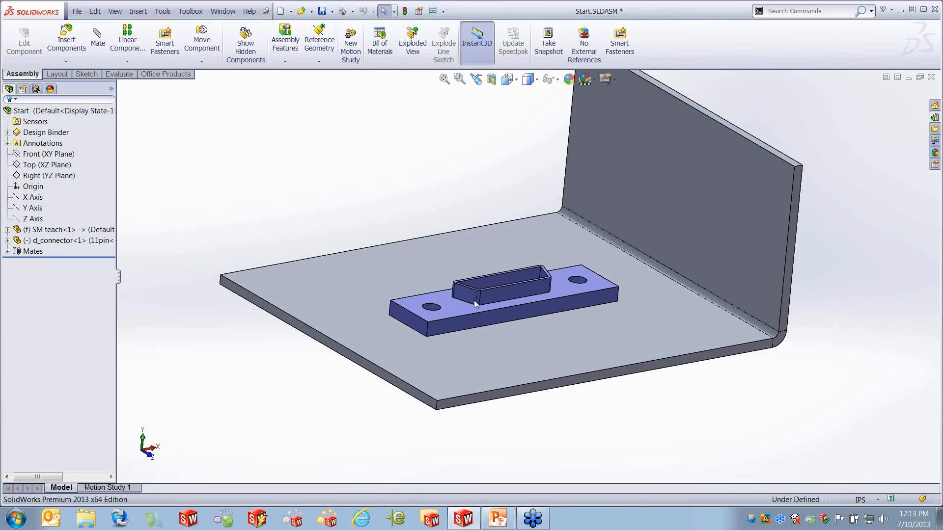
Examine the cut feature within the SM teach part and the feature list of the d_connector.
click(67, 230)
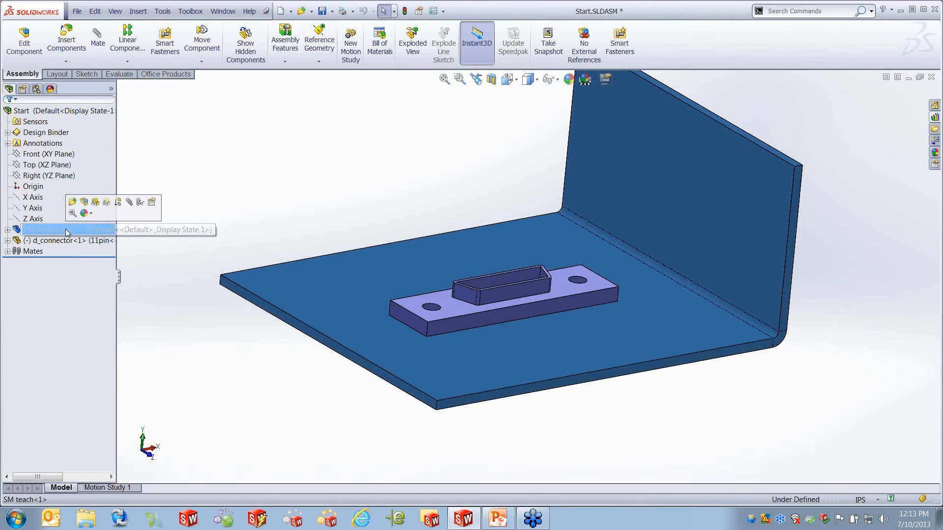
click(7, 229)
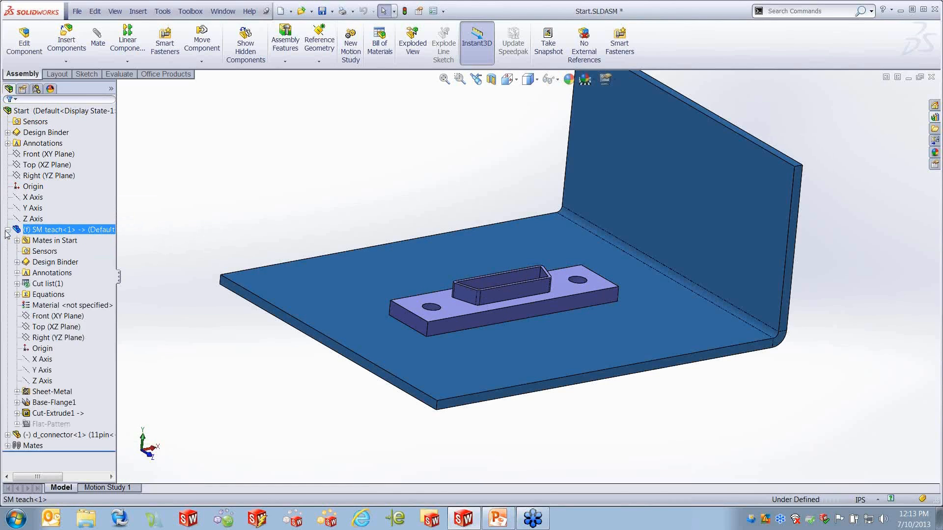
click(52, 414)
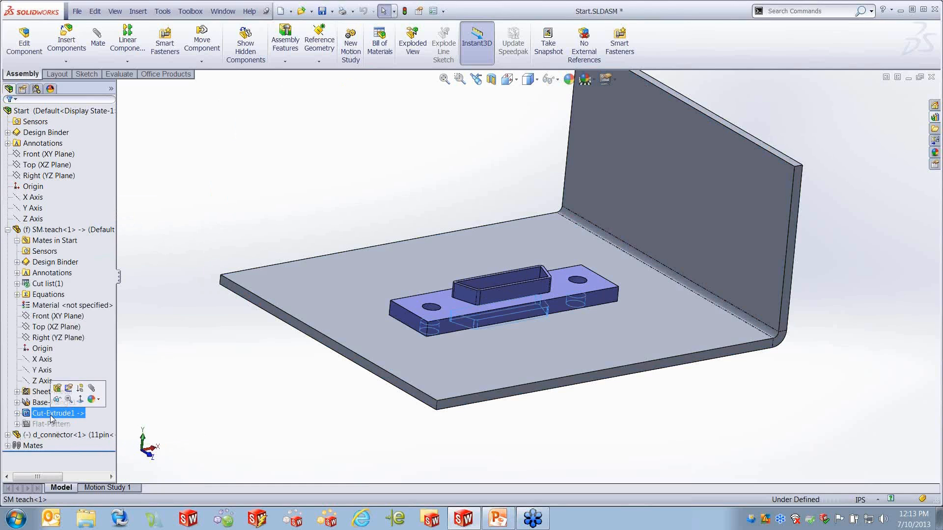
click(7, 229)
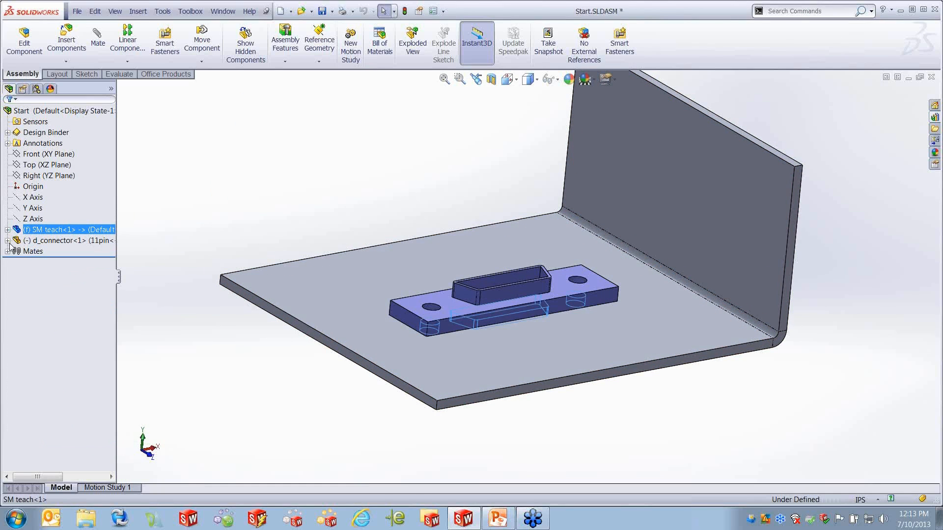
click(8, 241)
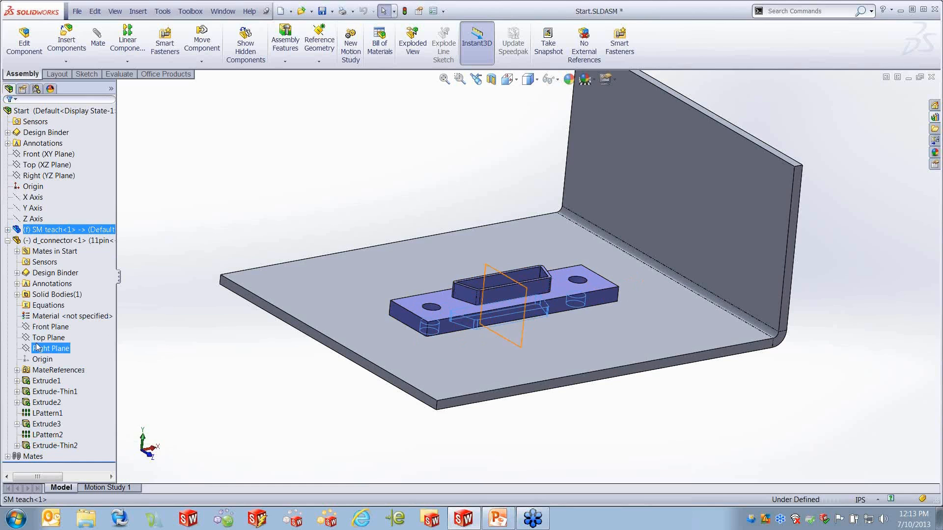
click(309, 411)
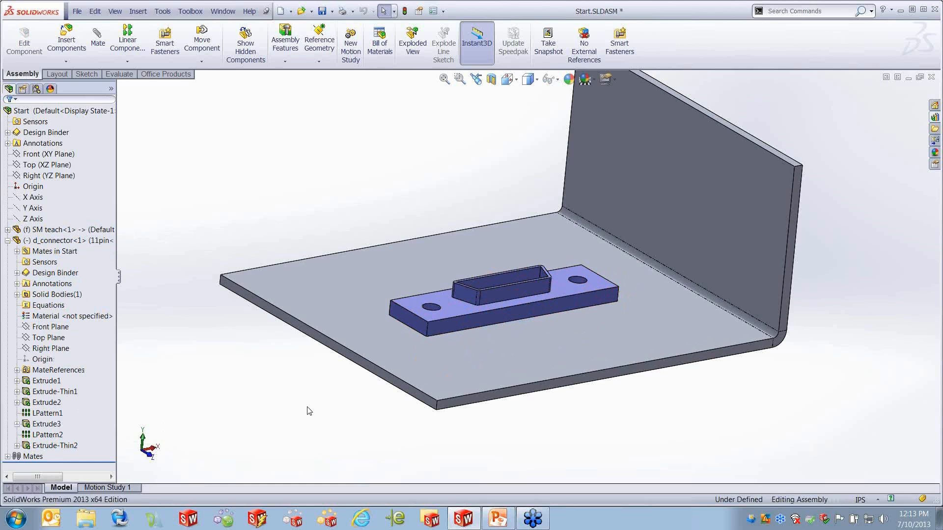
click(8, 241)
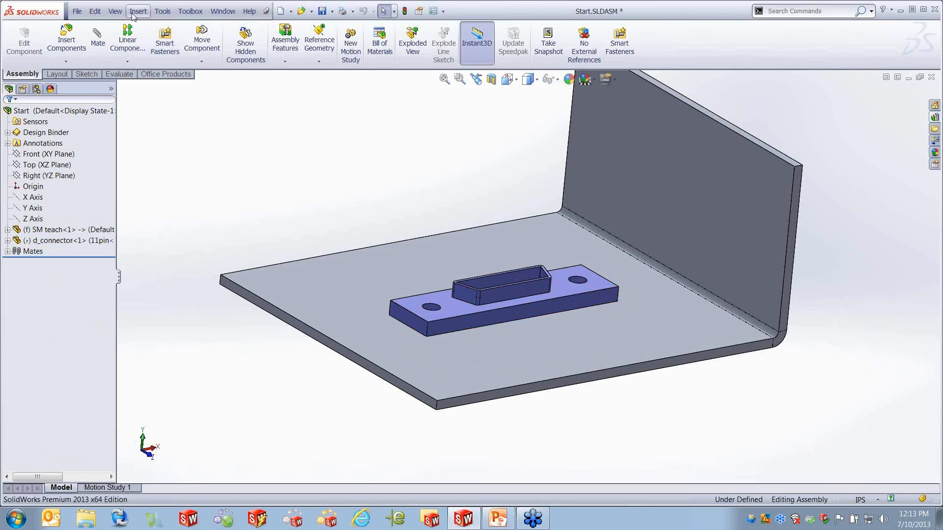
Start Make Smart Component with the d_connector as the smart component.
click(161, 10)
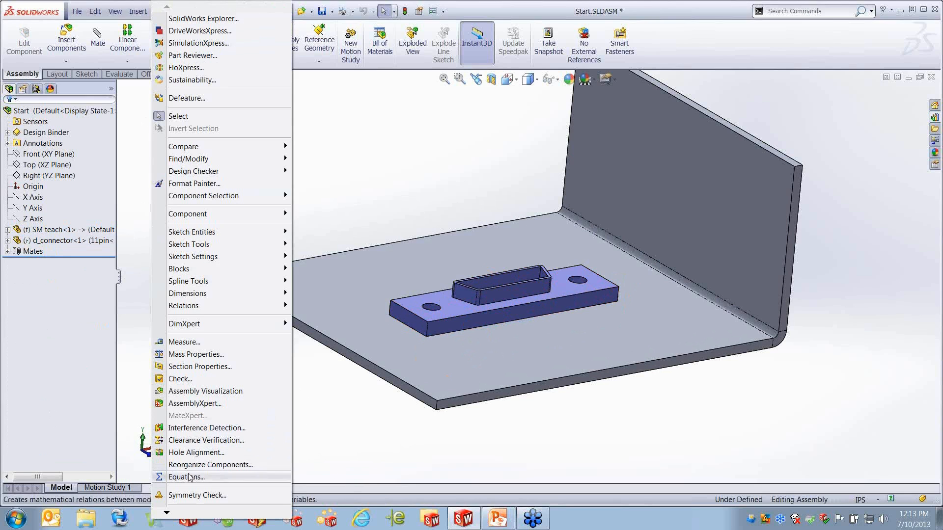
mouse_move(194, 515)
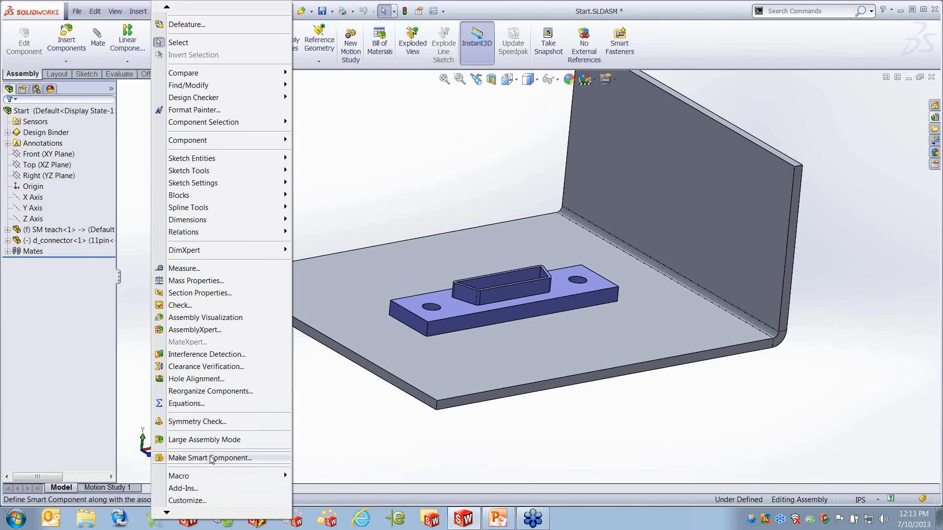
click(69, 260)
click(61, 240)
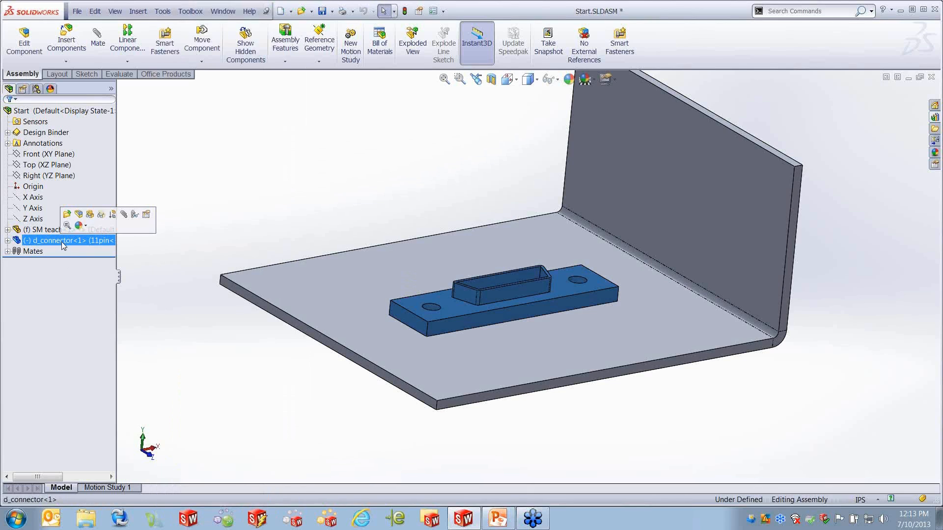
click(162, 11)
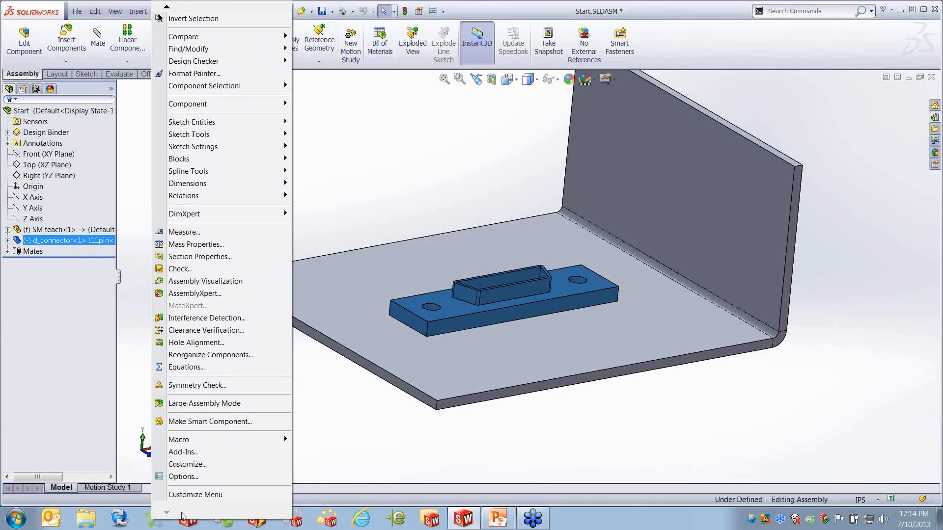
click(202, 422)
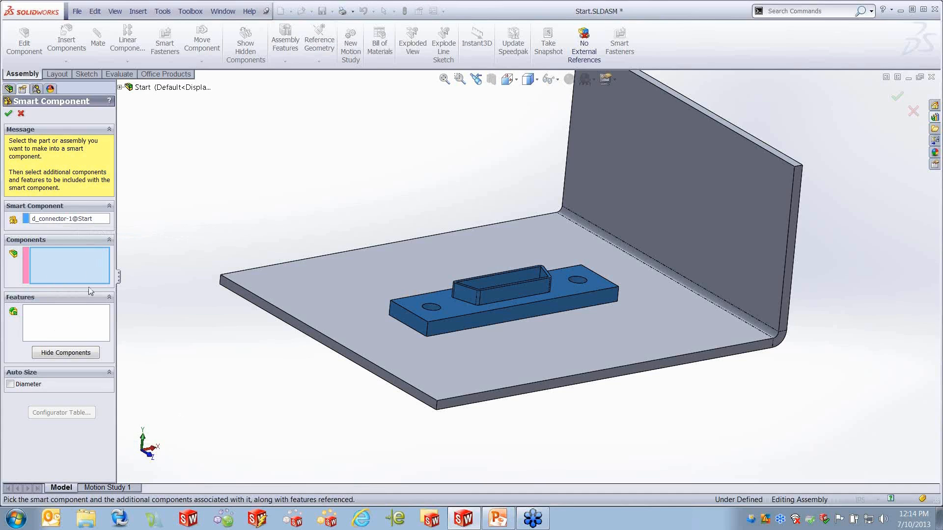
Hide the connector to include the sheet metal's Cut-Extrude1 as the associated feature, and finish defining the smart component.
click(80, 321)
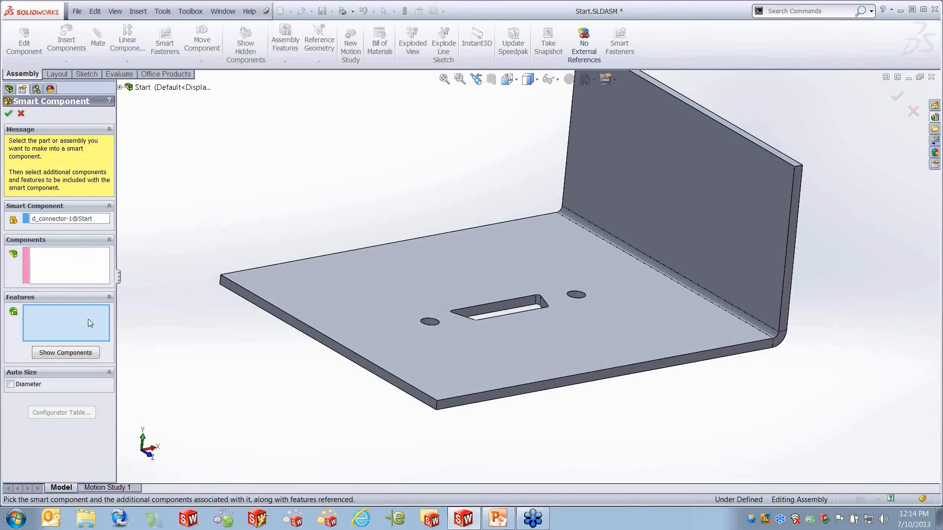
click(78, 353)
click(79, 355)
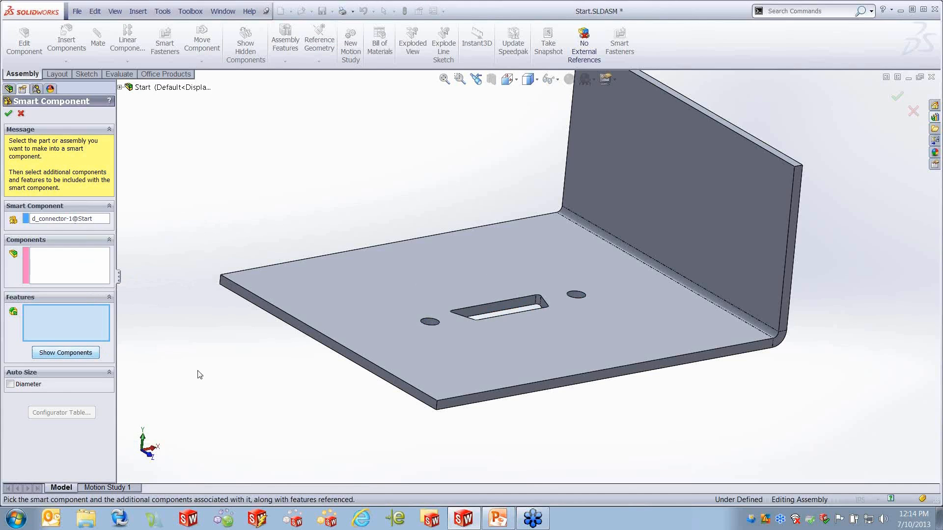
click(504, 310)
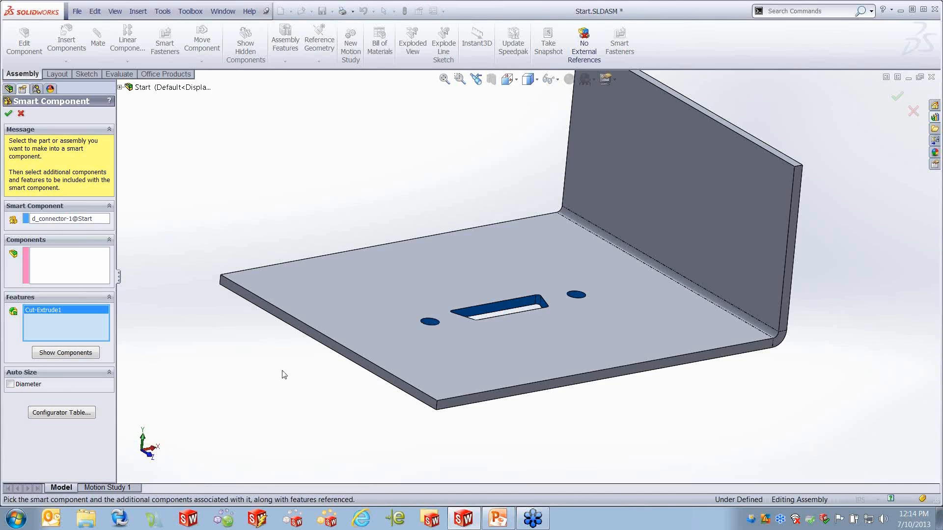
click(9, 113)
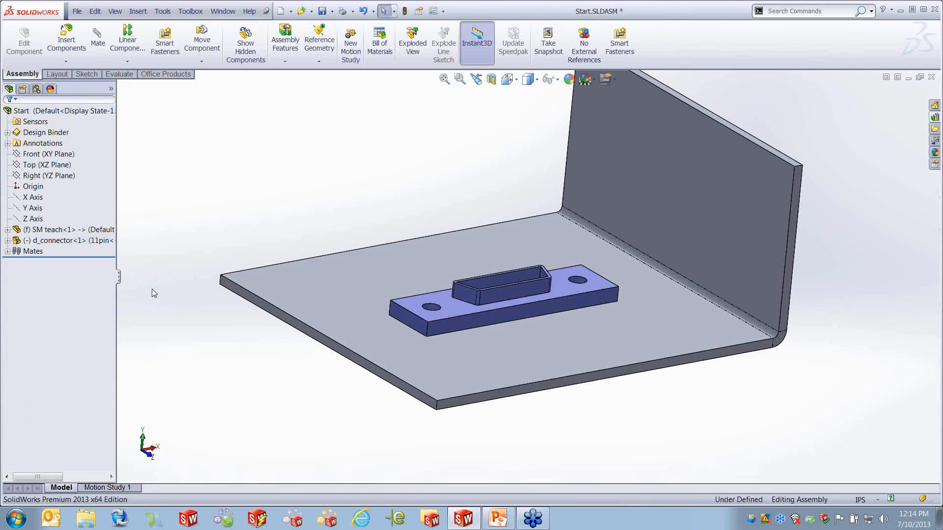
Open the d_connector part from the assembly and show its feature tree.
click(69, 239)
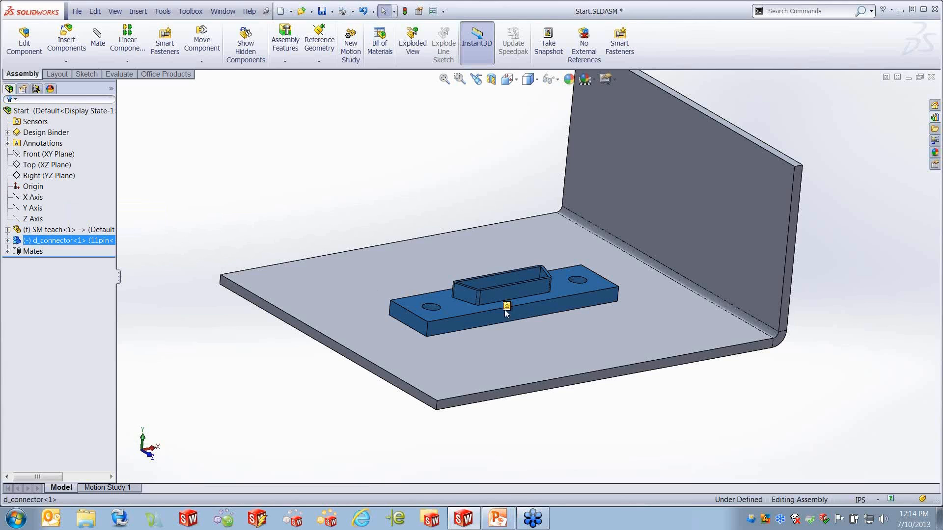
right_click(85, 240)
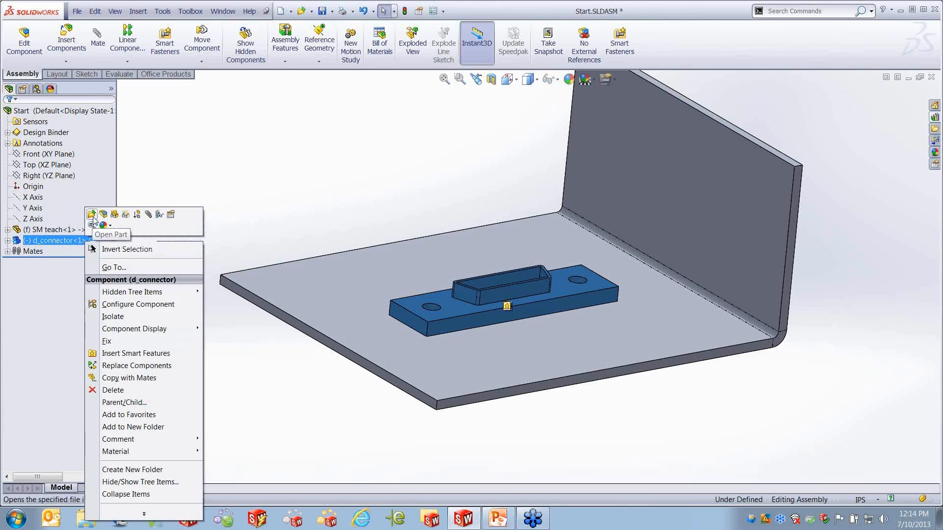
click(92, 215)
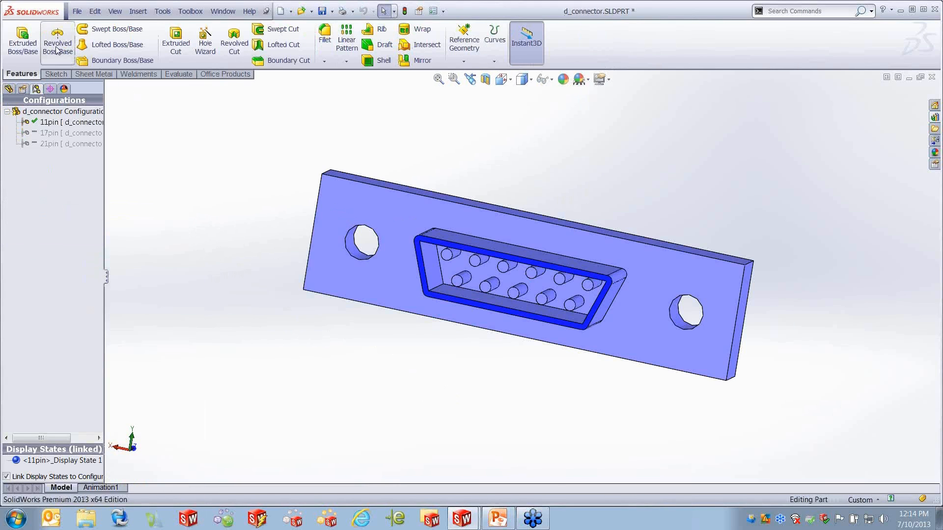
click(9, 89)
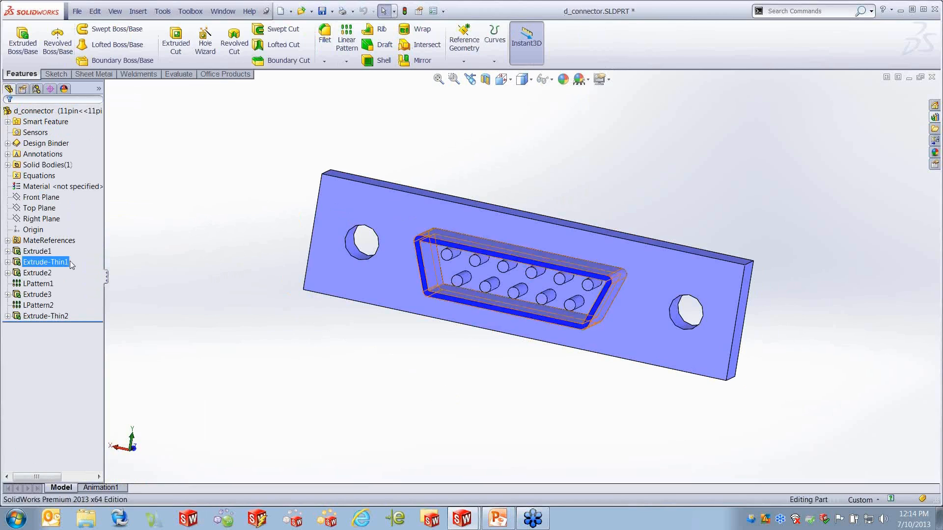
Examine the features and references stored in the d_connector's Smart Feature folder, including its Cut-Extrude1.
click(30, 123)
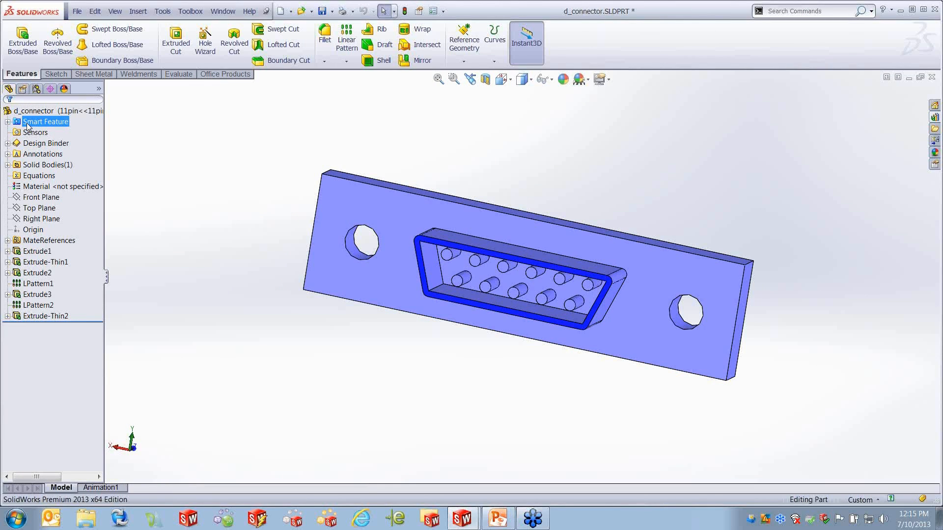
click(7, 121)
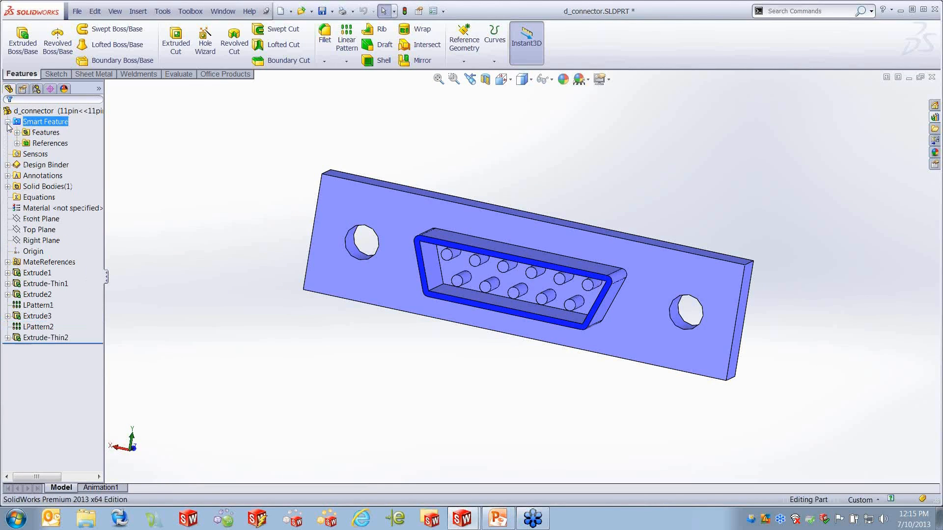
click(45, 132)
ctrl+click(53, 143)
click(53, 143)
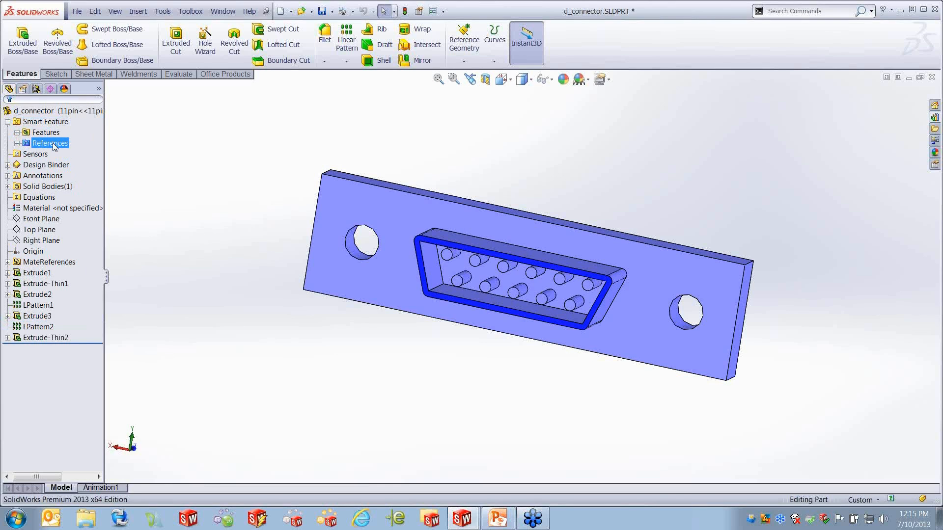
click(17, 143)
click(16, 132)
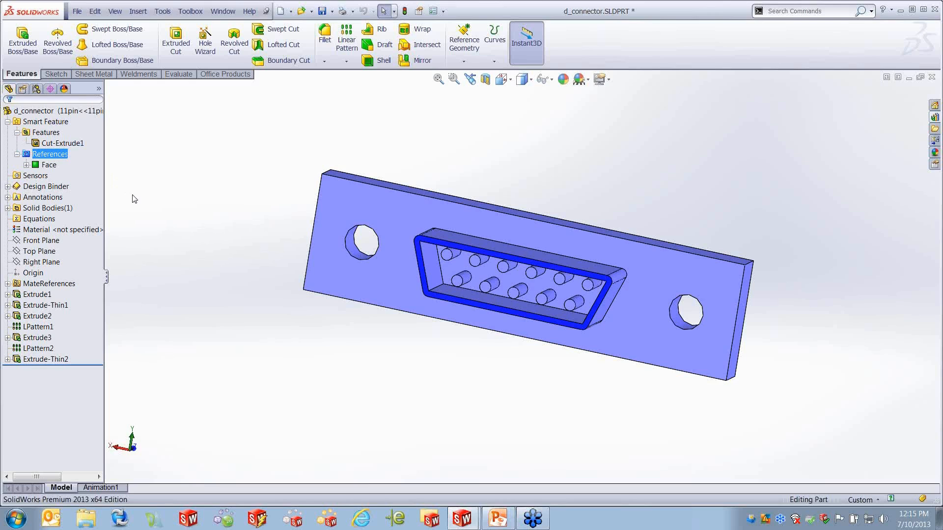
click(59, 143)
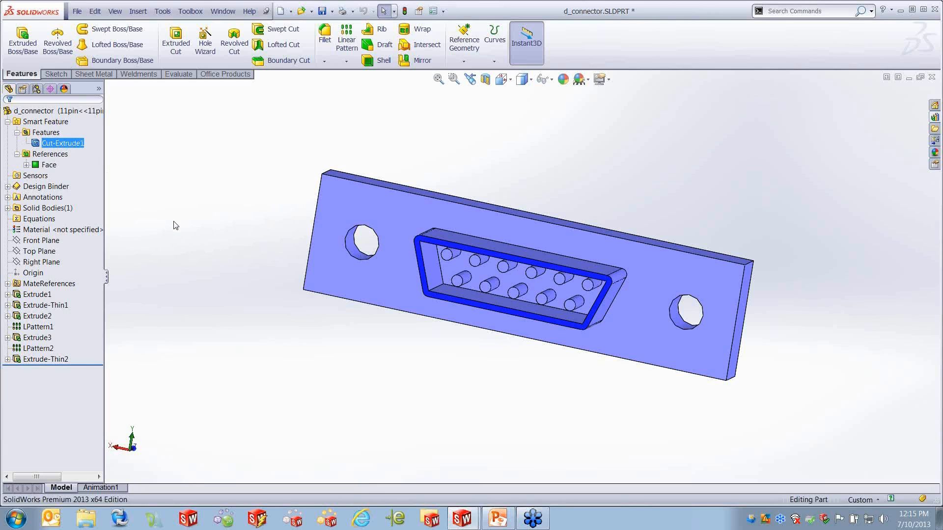
Save a copy of the part as d_connector.SLDPRT on the Desktop.
click(77, 11)
click(101, 104)
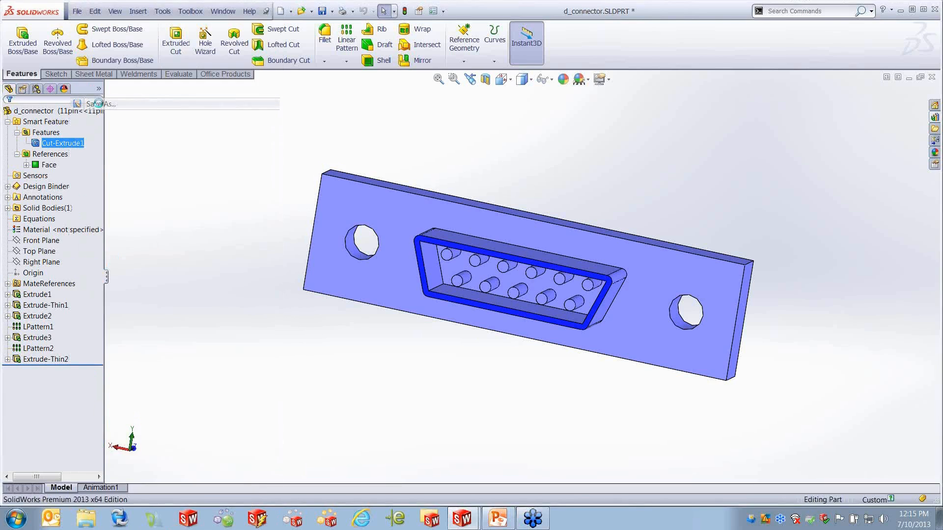
click(376, 272)
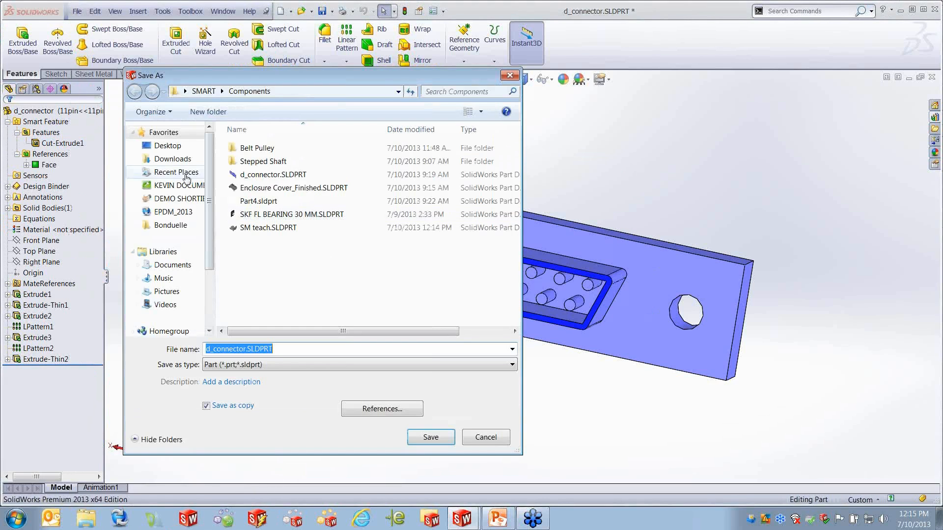
click(167, 145)
click(427, 438)
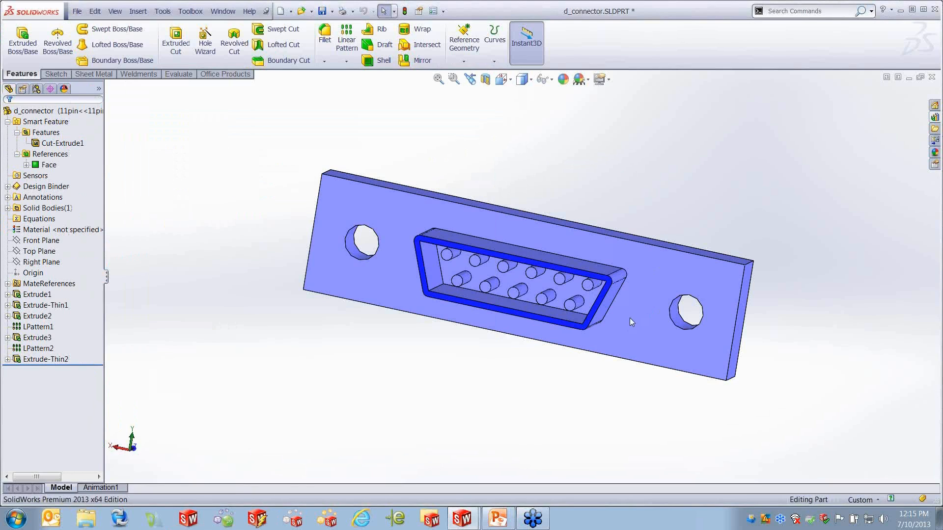
Edit the Smart Feature in its defining assembly, accepting to save the changes in the smart feature.
click(44, 122)
right_click(41, 123)
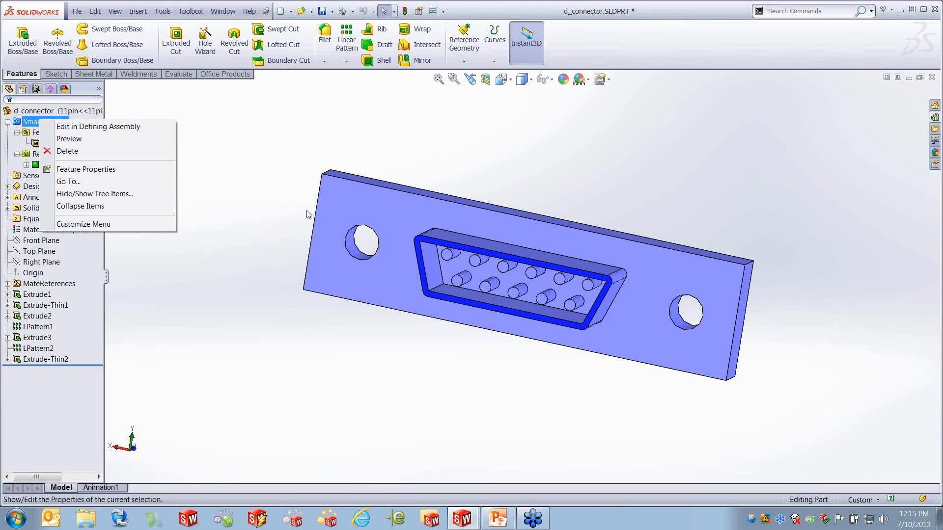
click(95, 128)
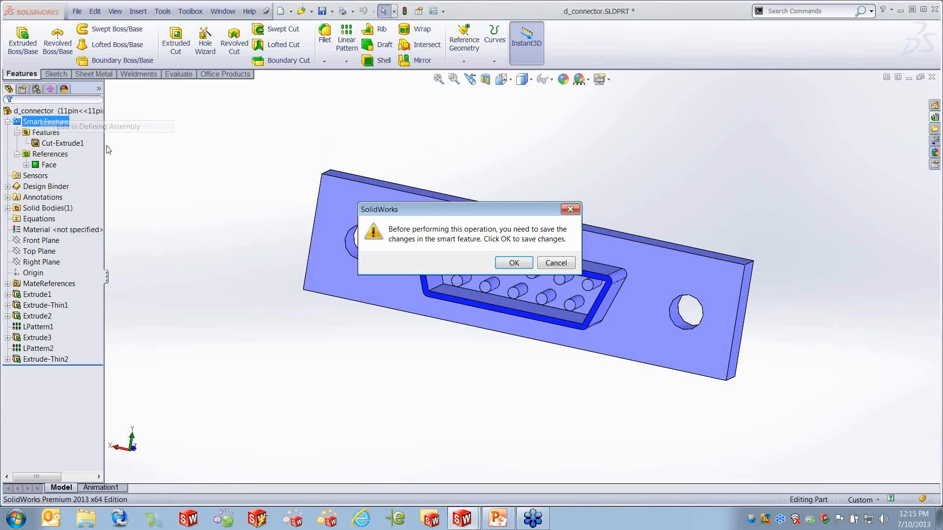
click(513, 267)
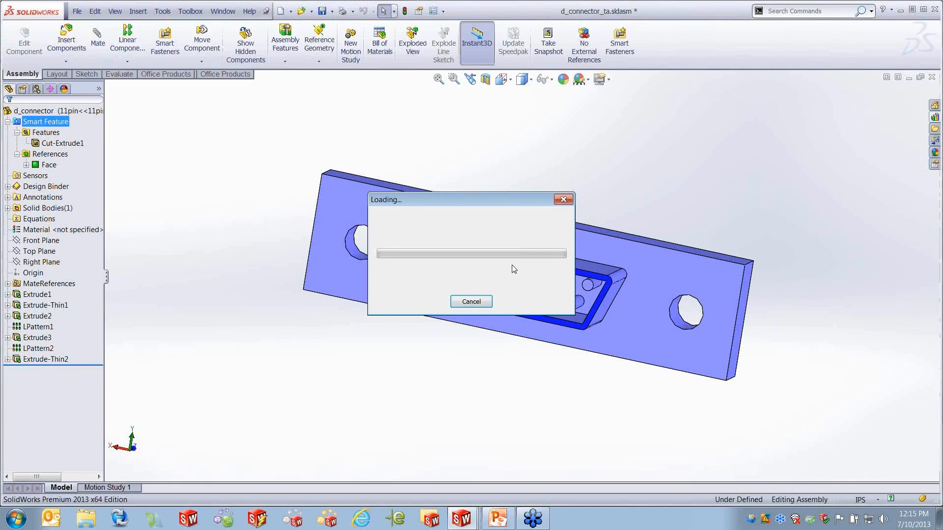
key(ctrl+7)
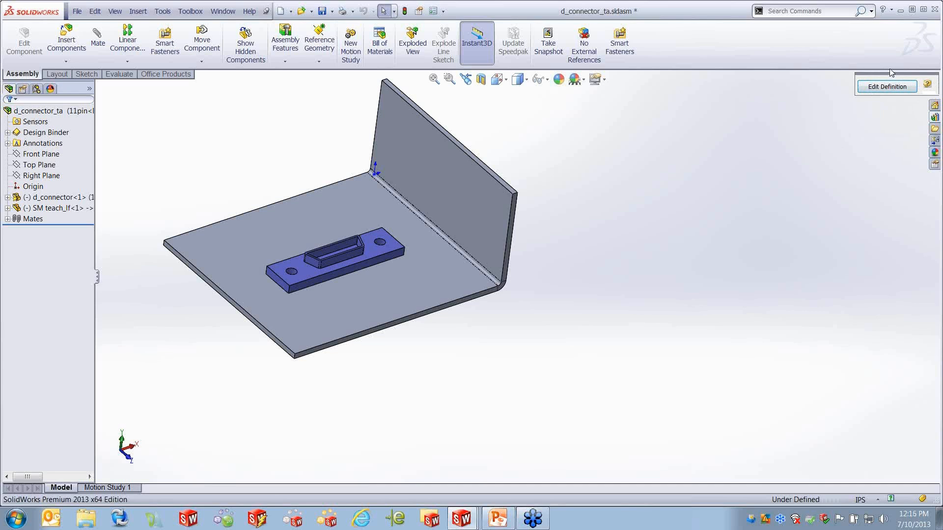
Review the smart component's definition in the defining assembly, leave it without changes, and return to the d_connector part.
drag(891, 76, 756, 149)
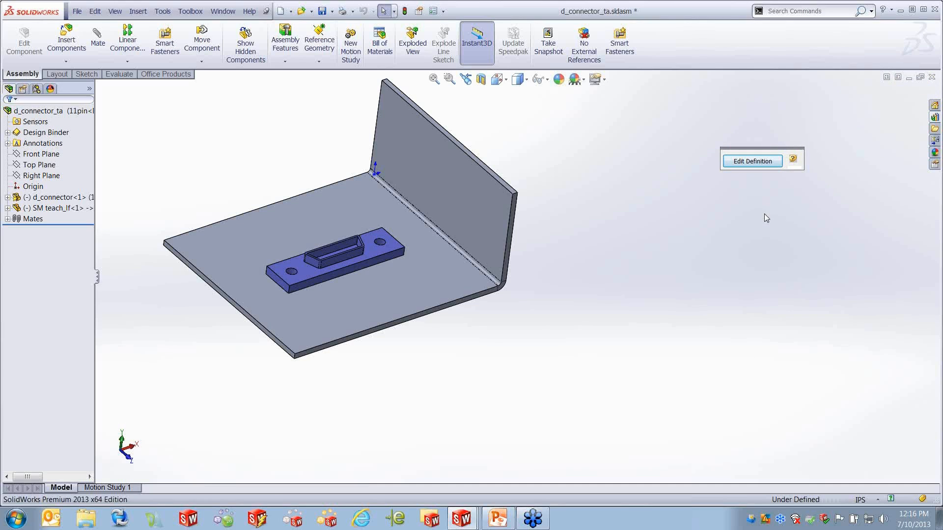
click(767, 165)
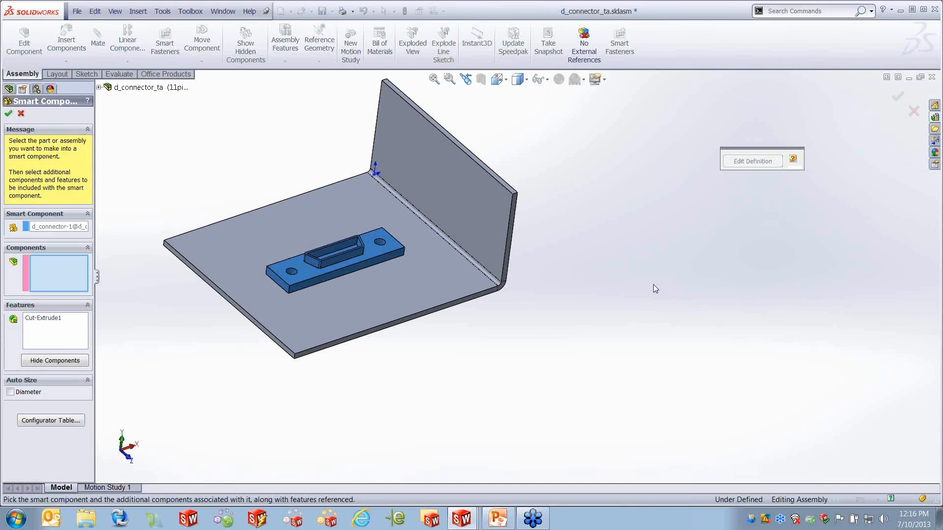
click(21, 114)
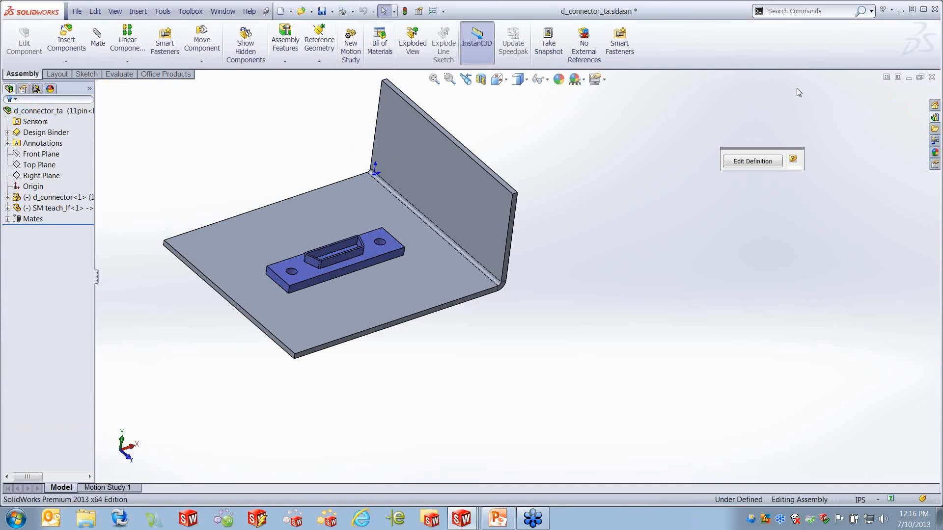
right_click(48, 198)
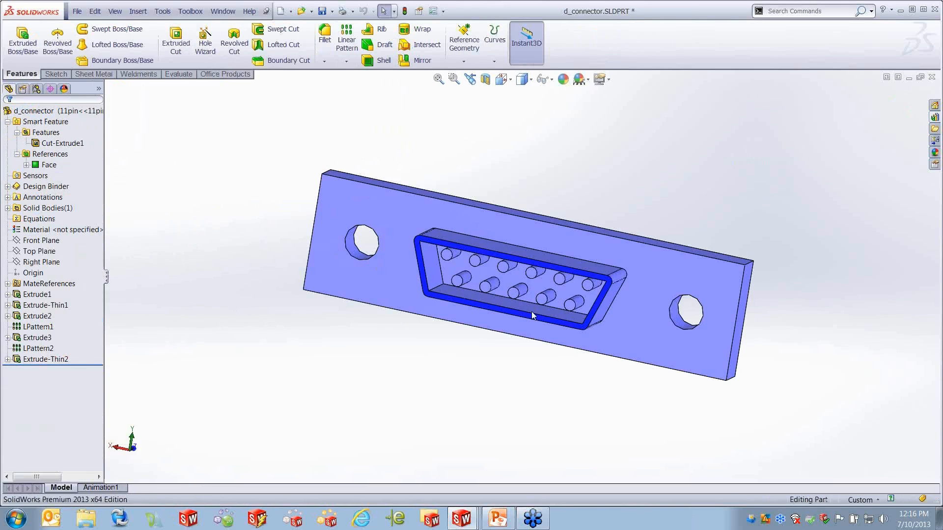
middle_drag(534, 316, 499, 313)
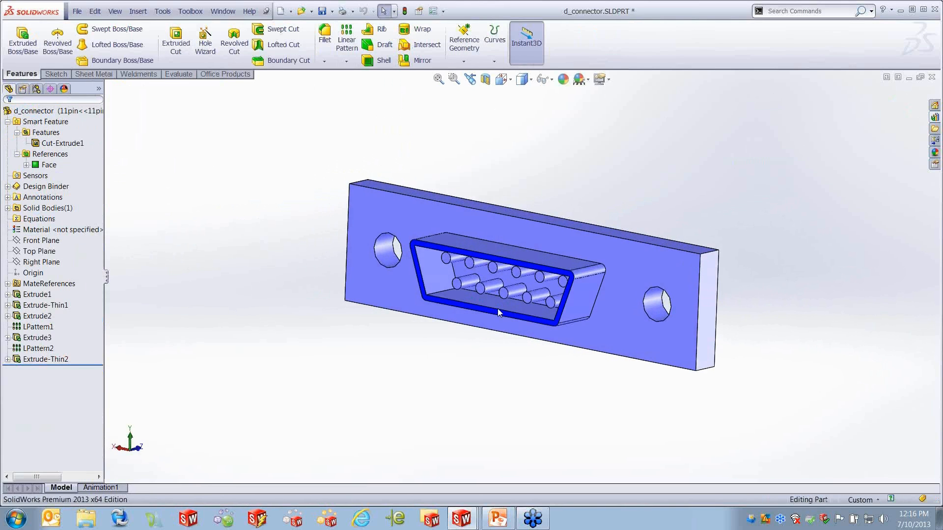
Open the recently used Reciever.SLDASM assembly to show the inside of its enclosure cover.
click(77, 12)
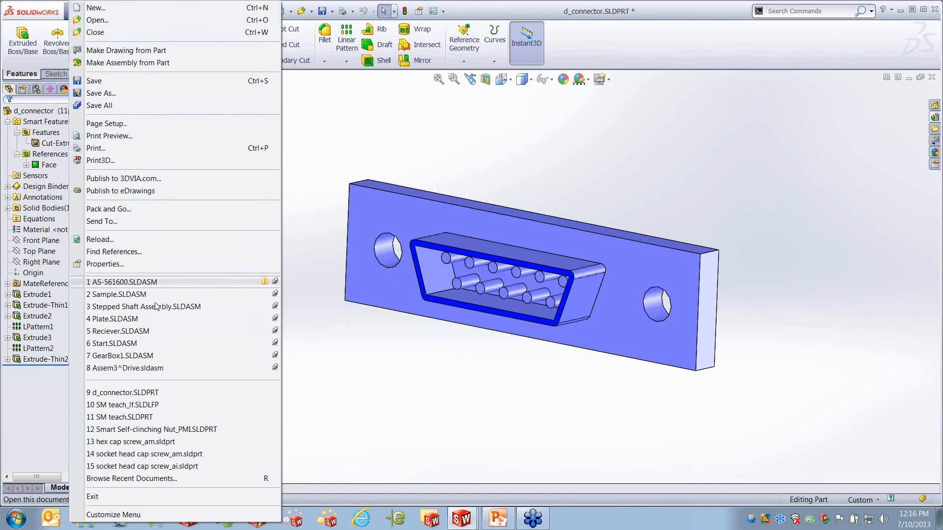
mouse_move(146, 320)
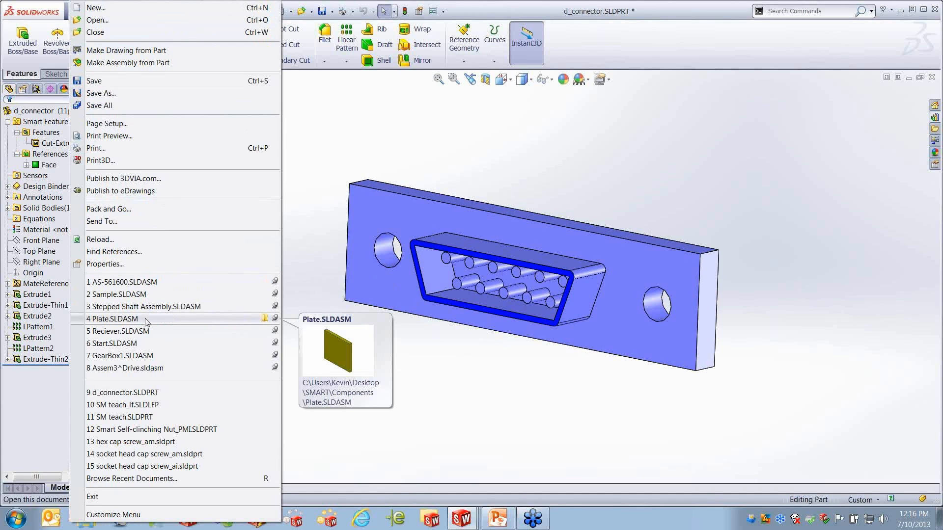
mouse_move(142, 348)
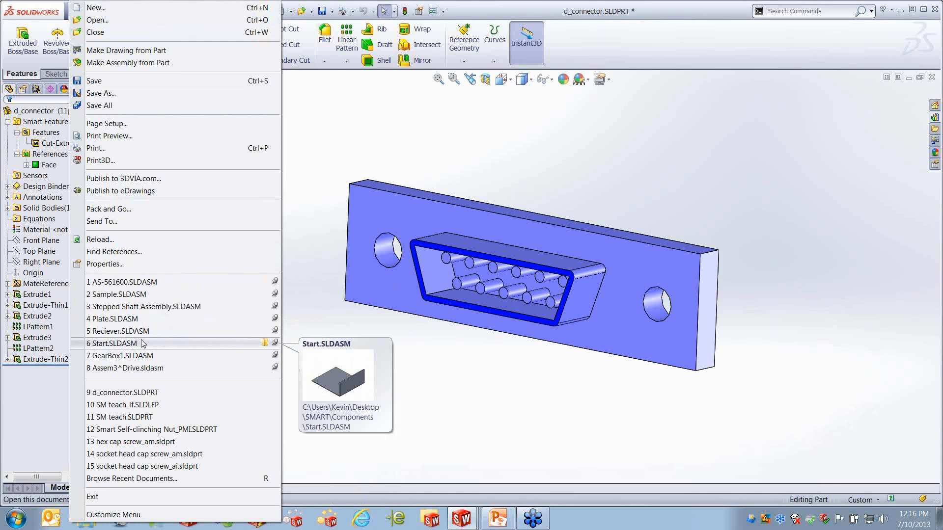
click(129, 331)
middle_drag(507, 417, 294, 122)
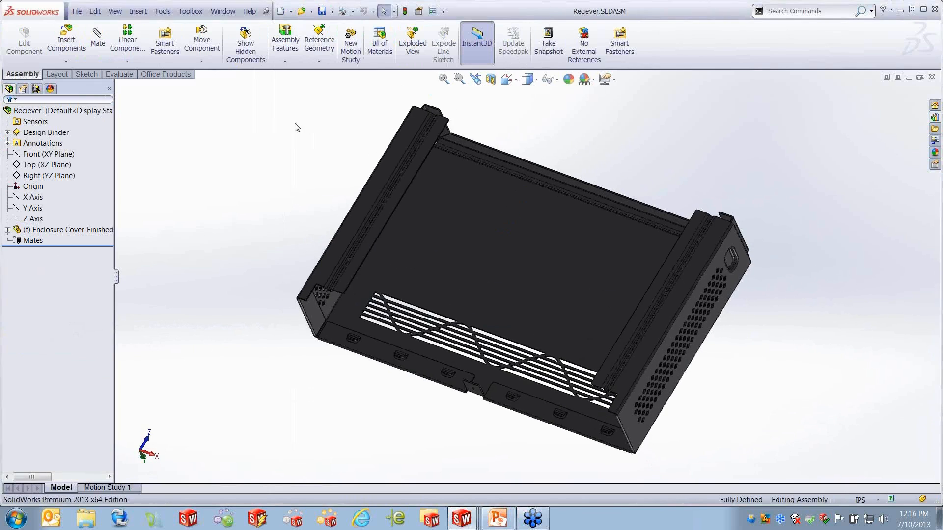
Insert the d_connector onto the inner face of the enclosure's large panel and accept the coincident mate.
click(66, 40)
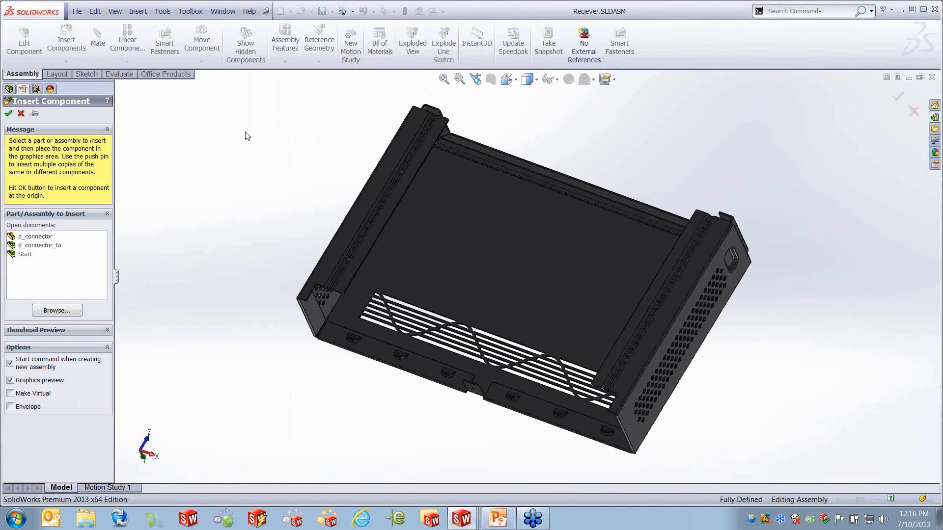
click(39, 236)
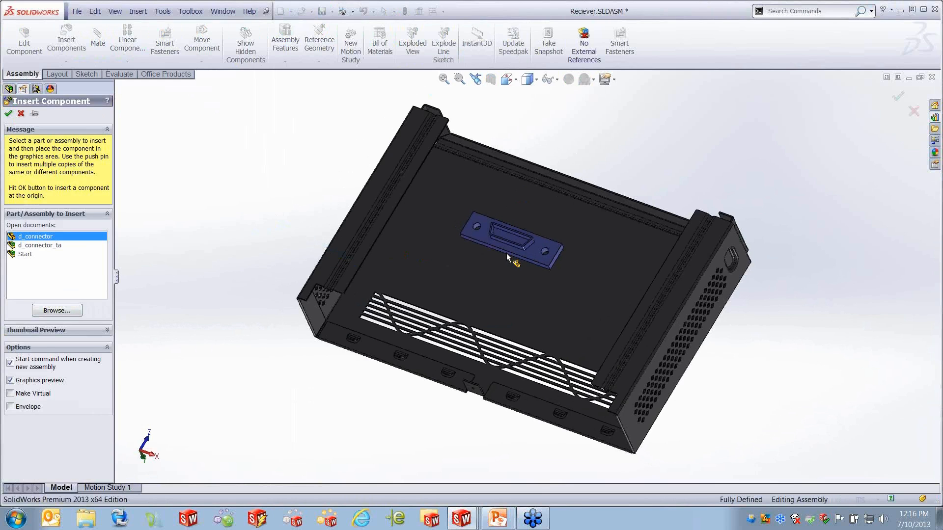
click(508, 258)
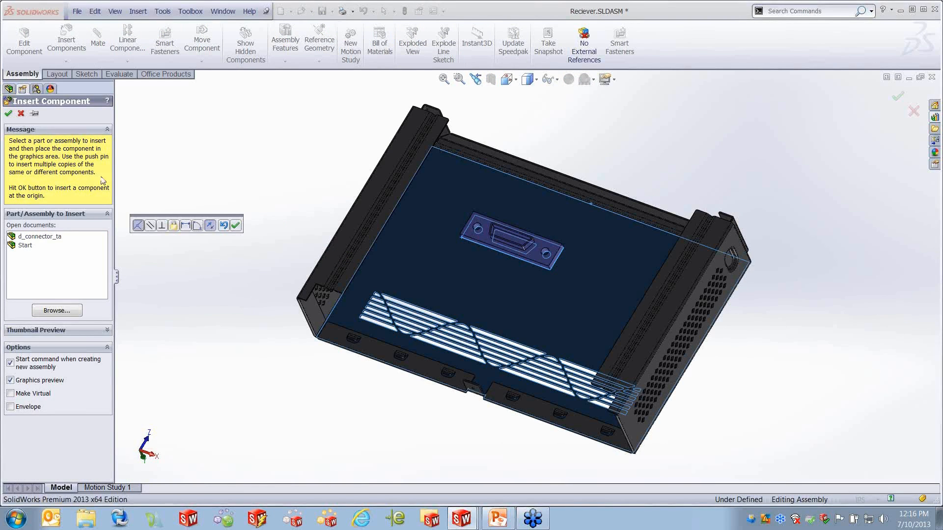
click(235, 225)
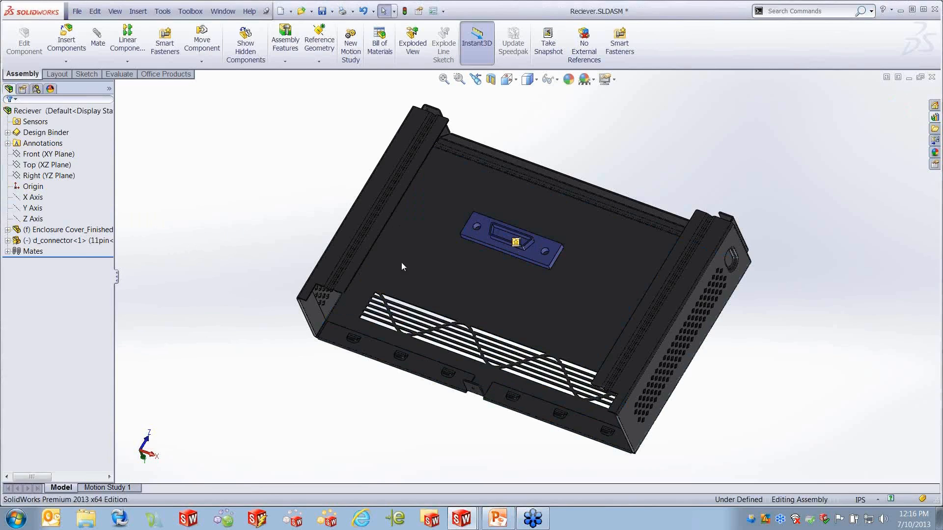
Insert the d_connector's smart feature Cut-Extrude1 using the enclosure's inner panel face as the reference, and inspect the cutout from outside.
click(516, 242)
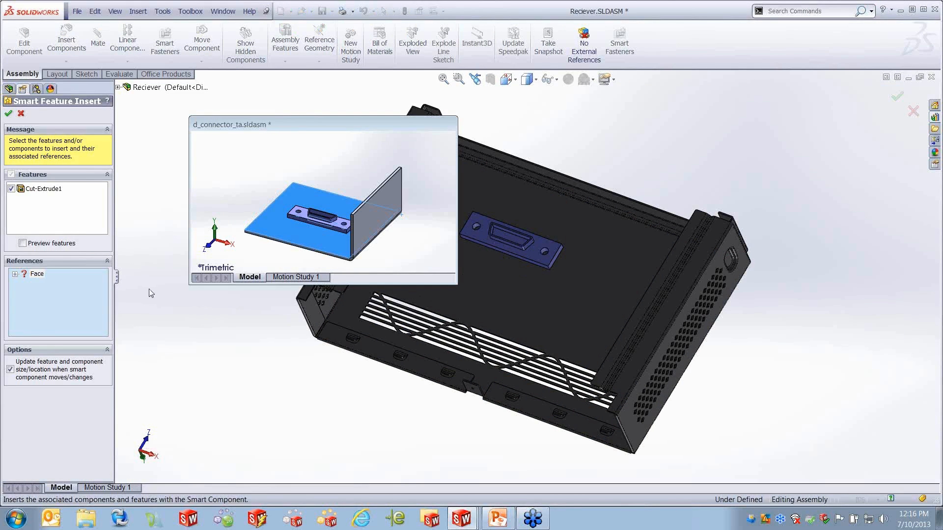
click(524, 296)
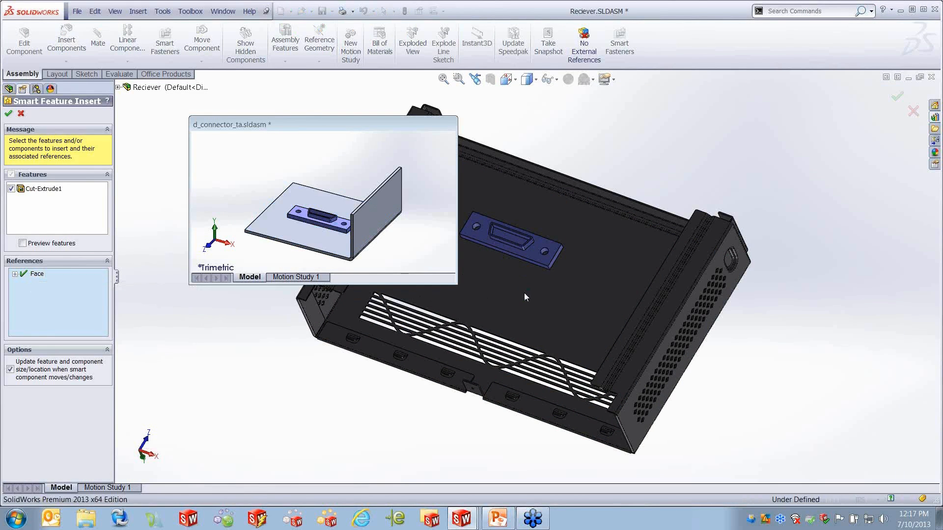
click(8, 113)
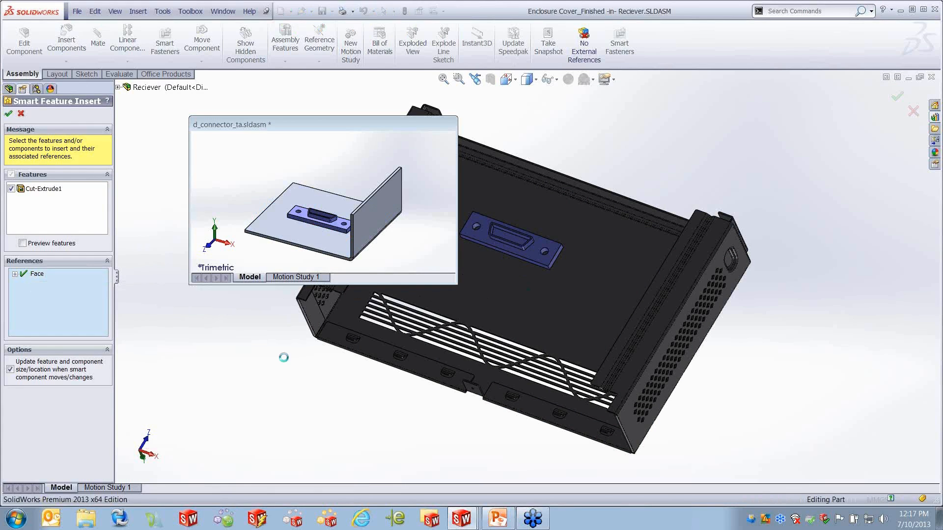
middle_drag(535, 284, 384, 199)
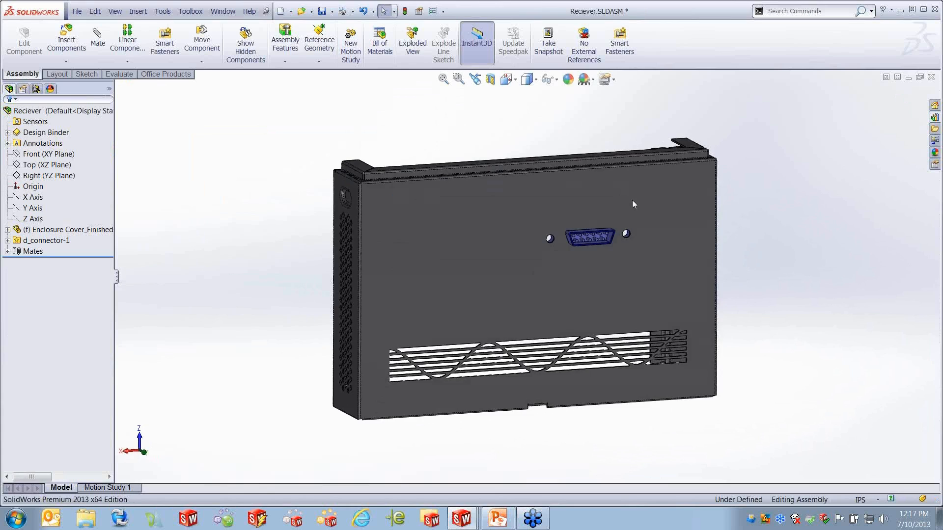
scroll(631, 206, down, 4)
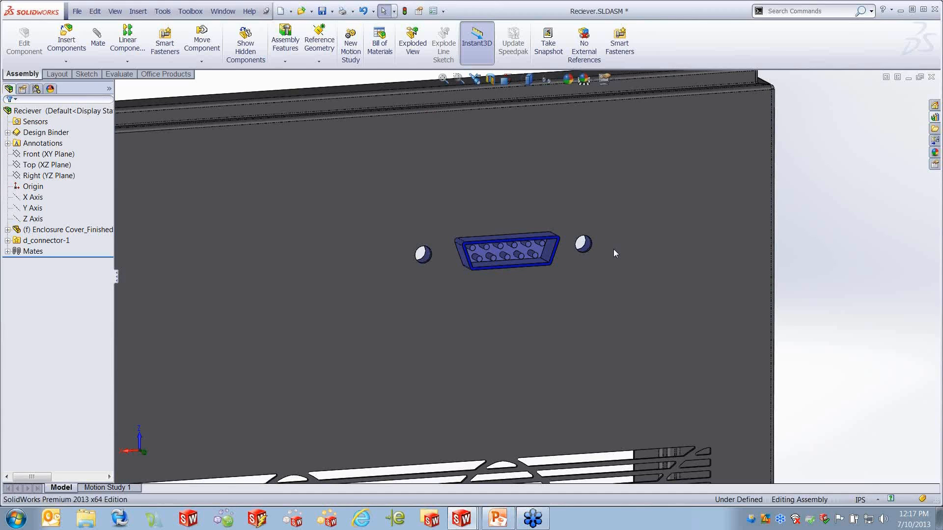
key(f)
middle_drag(548, 275, 553, 280)
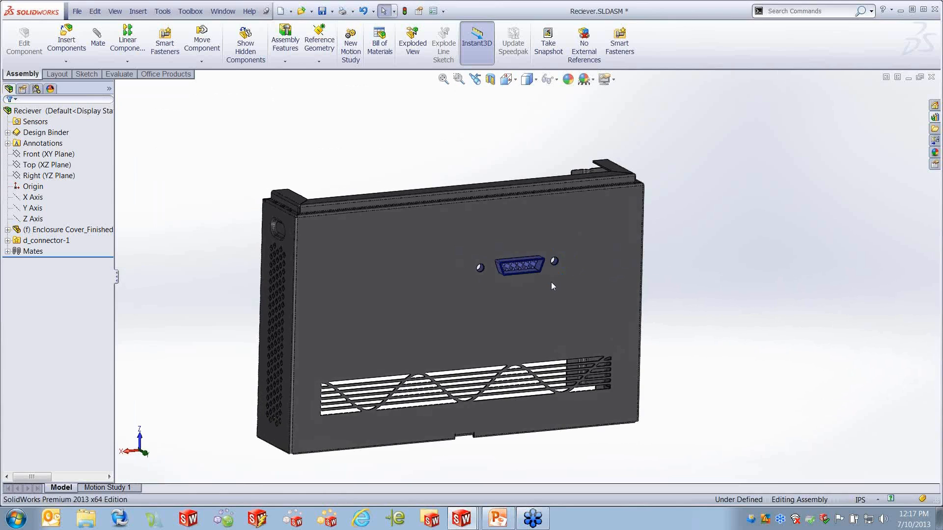
Examine the contents of the d_connector-1 smart component group in the assembly tree, including its features folder and Cut-Extrude11.
click(41, 241)
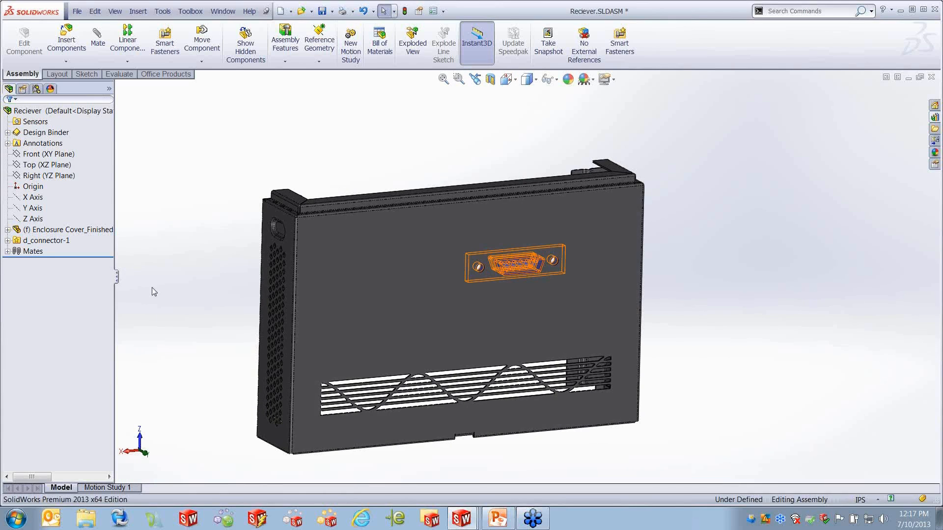
right_click(42, 243)
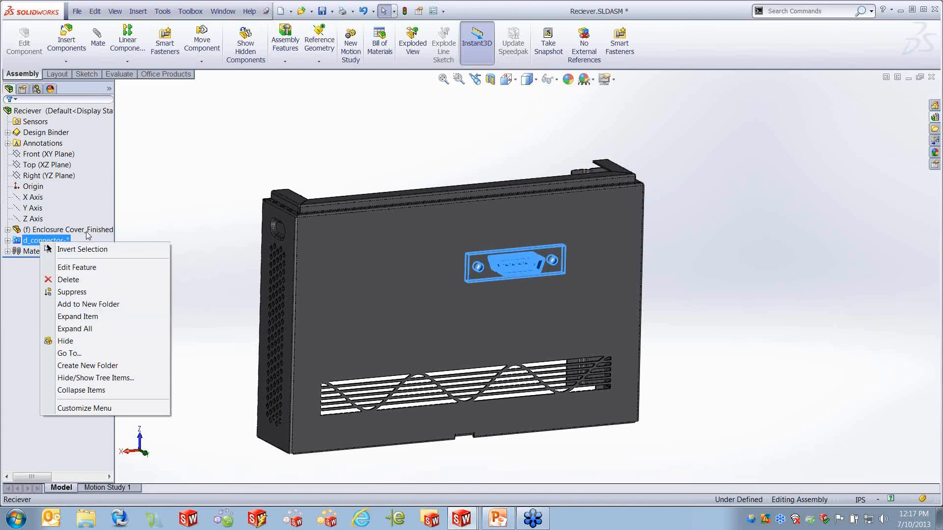
key(Escape)
click(7, 240)
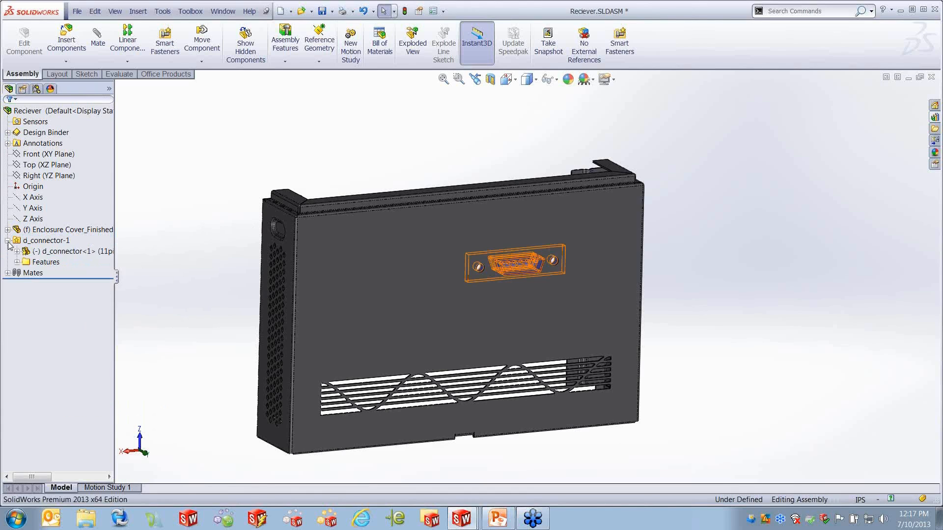
click(51, 242)
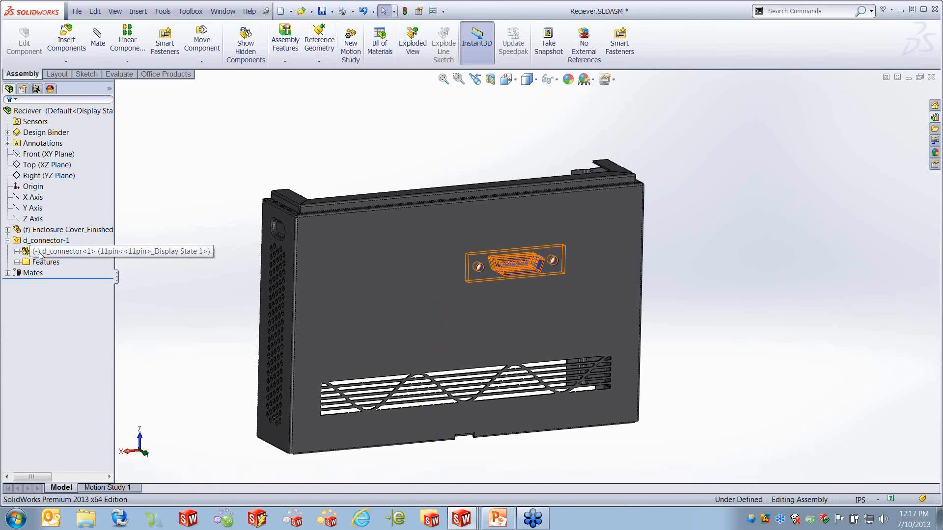
click(17, 262)
click(54, 273)
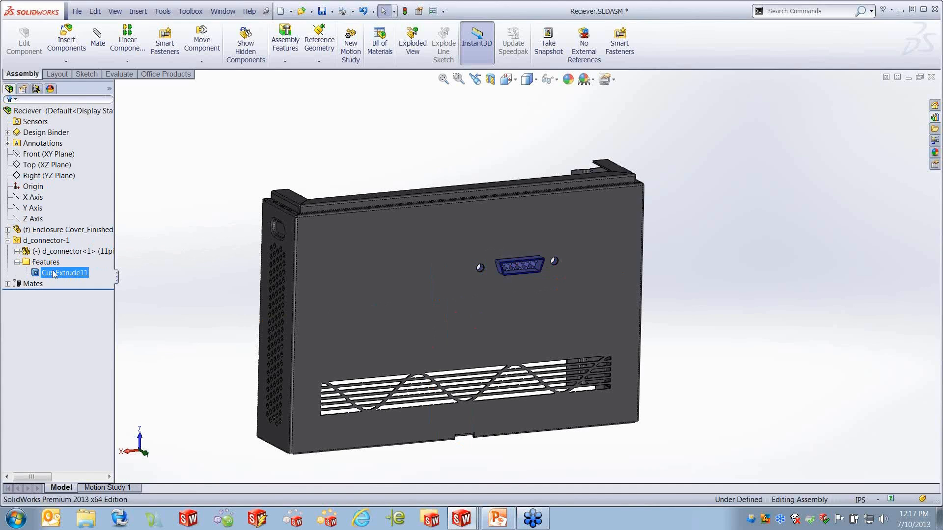
Examine the Enclosure Cover_Finished feature list for the smart feature linked to d_connector-1 and the cut it contains.
click(7, 230)
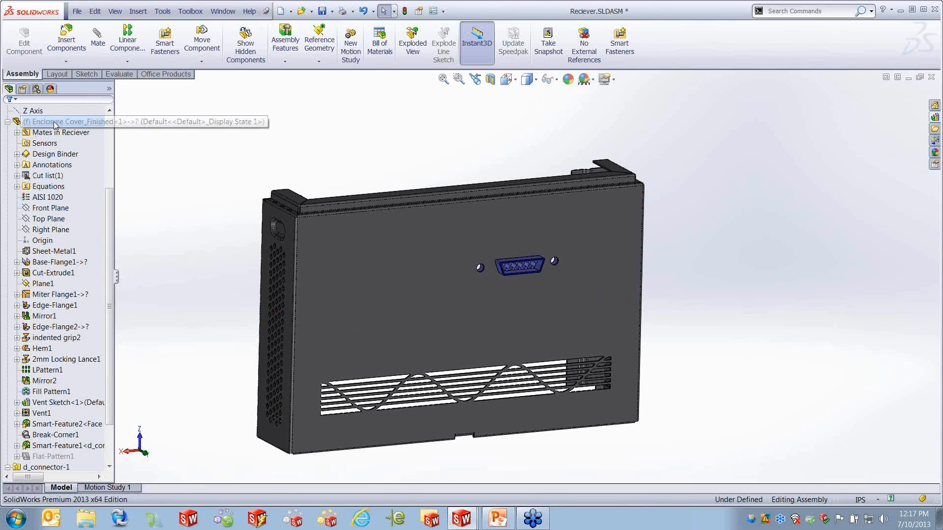
drag(109, 232, 108, 267)
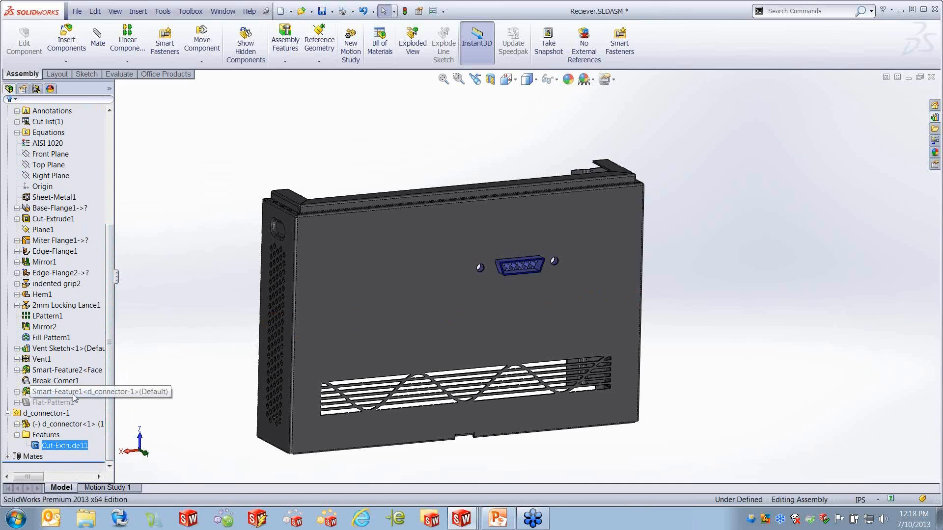
click(74, 369)
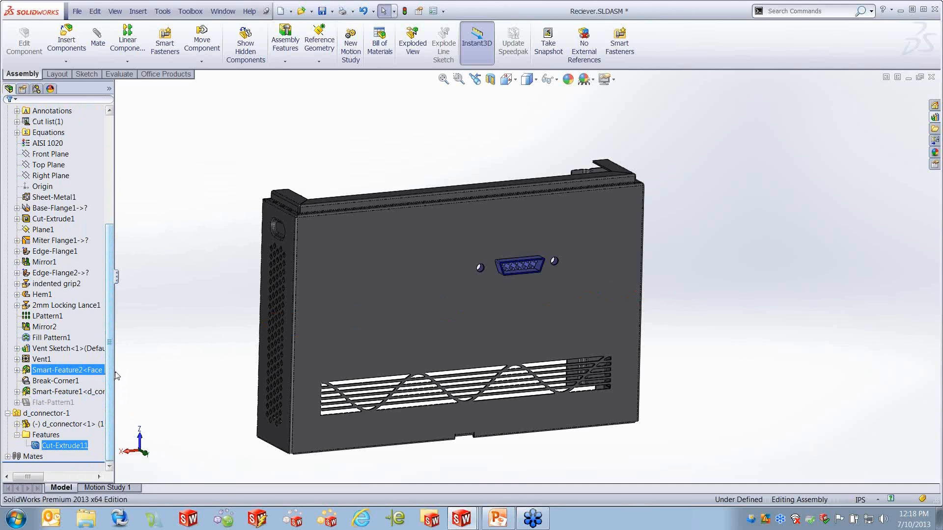
drag(115, 371, 228, 372)
click(16, 391)
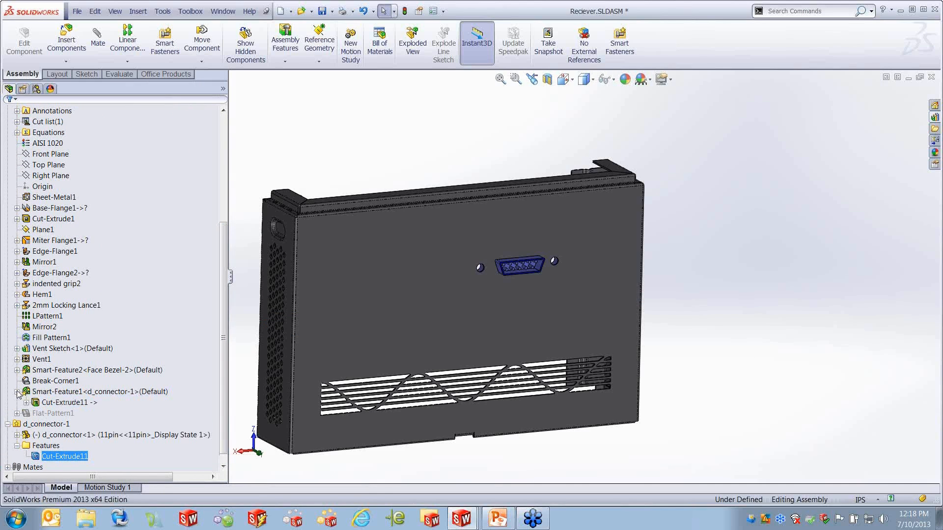
click(77, 393)
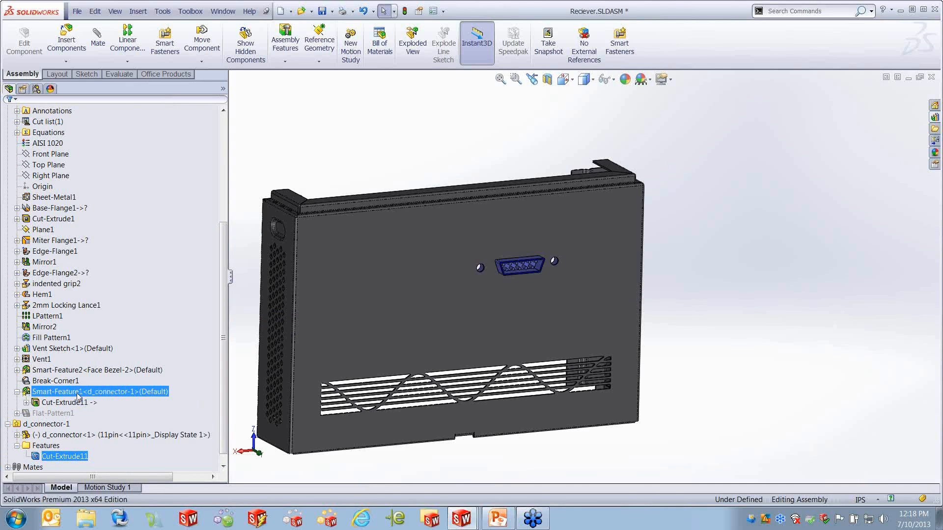
click(77, 403)
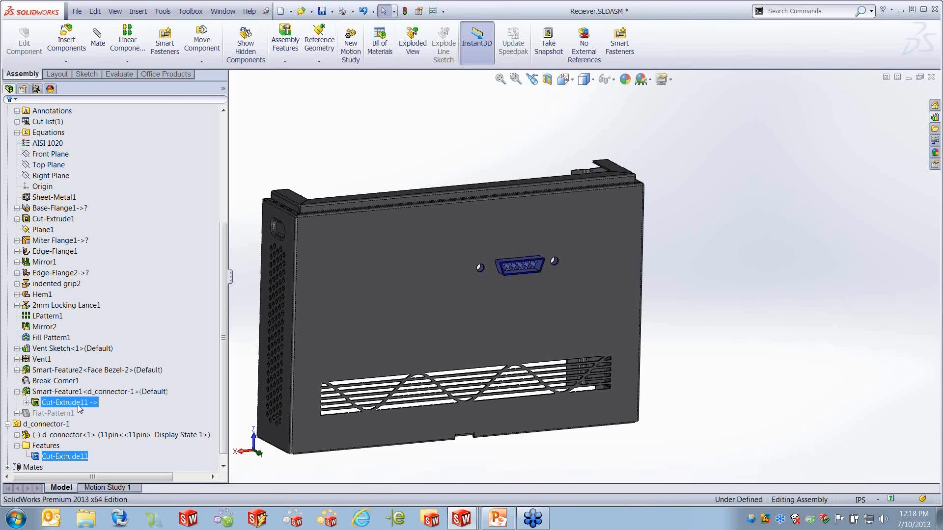
click(73, 412)
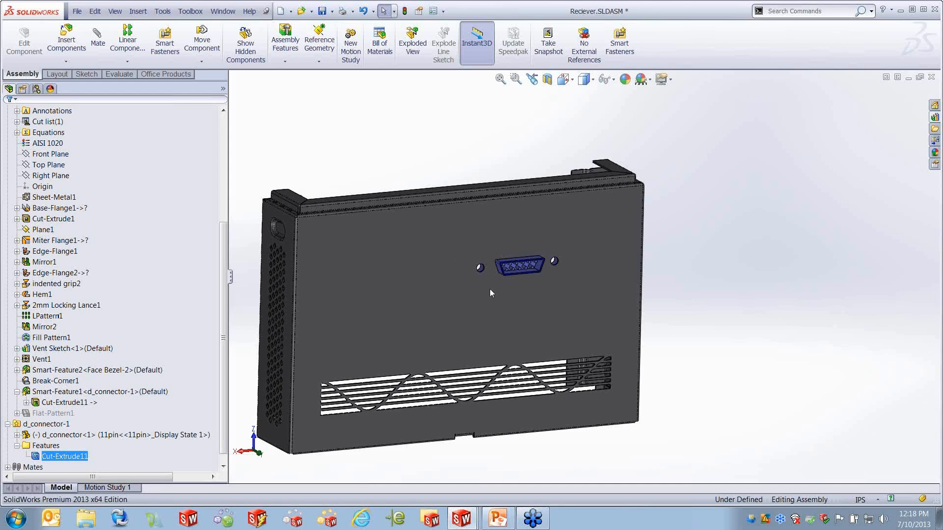
Close the Reciever assembly, the d_connector part and the Start assembly without saving any of them.
click(932, 78)
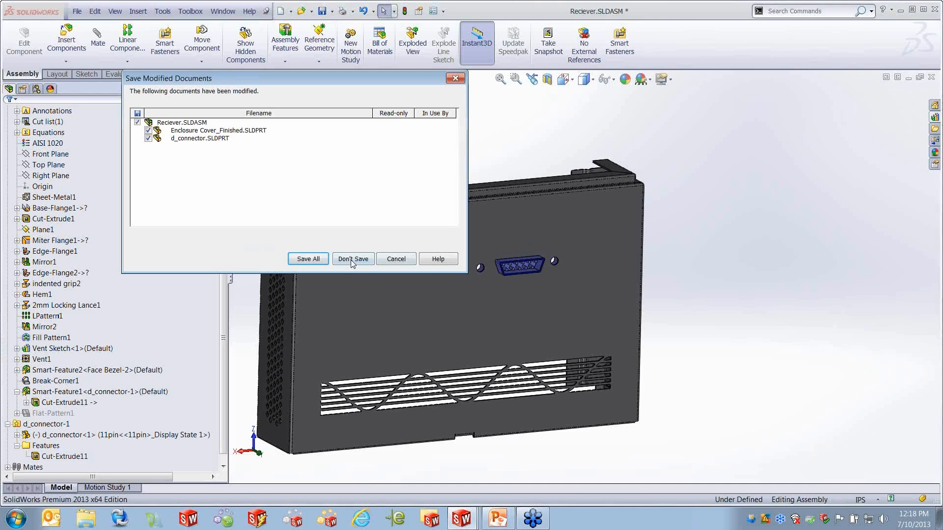
click(354, 260)
click(931, 77)
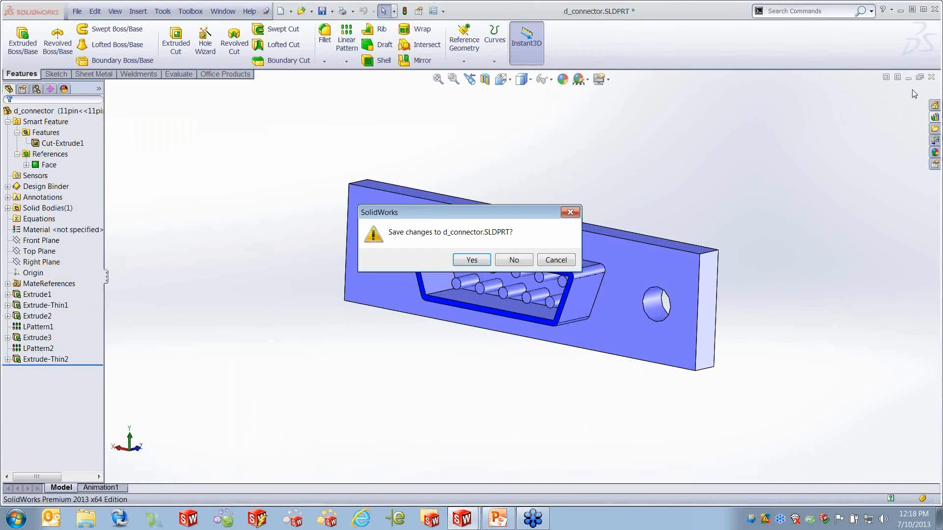
click(512, 262)
click(428, 284)
click(931, 78)
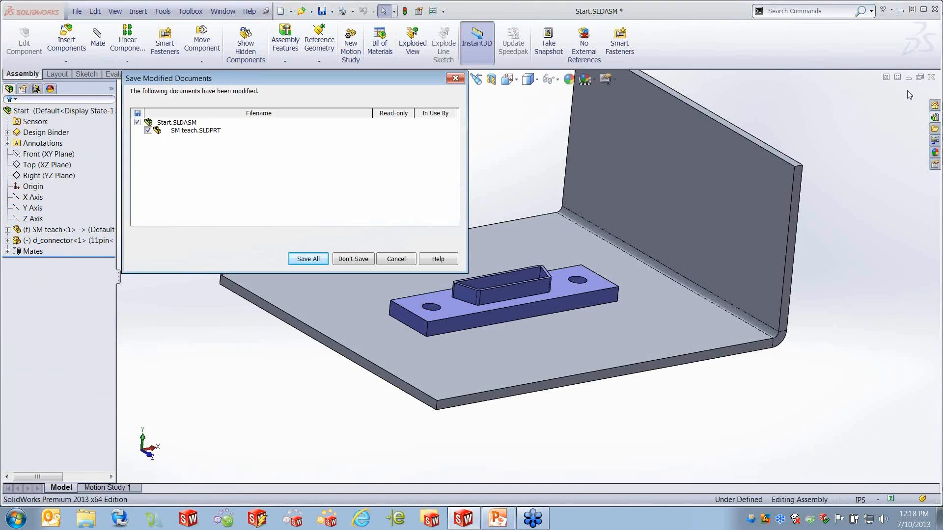
click(373, 258)
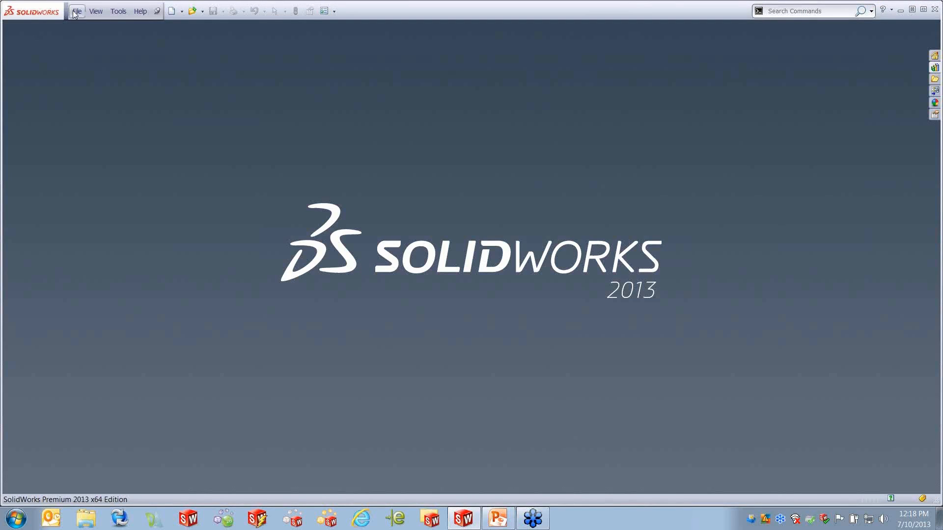
Open the recently used Assem3^Drive.sldasm assembly.
click(76, 11)
mouse_move(184, 95)
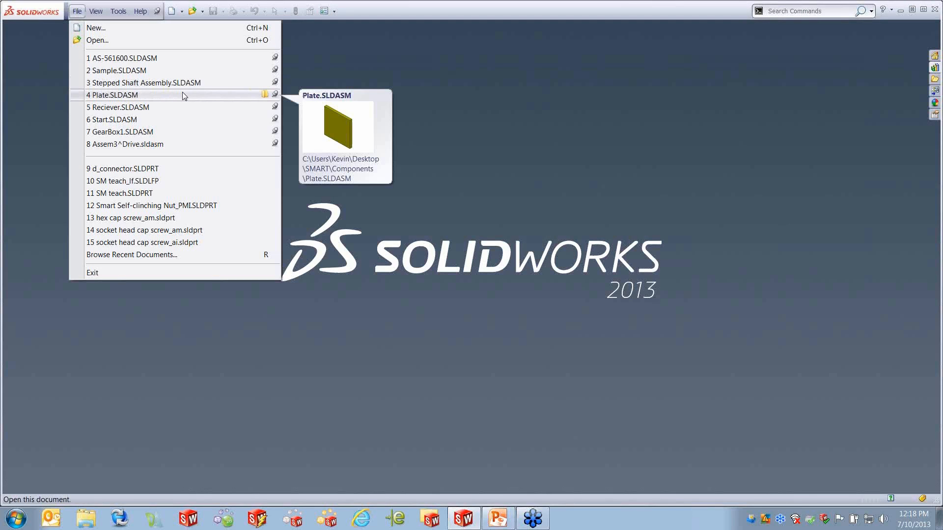
click(182, 143)
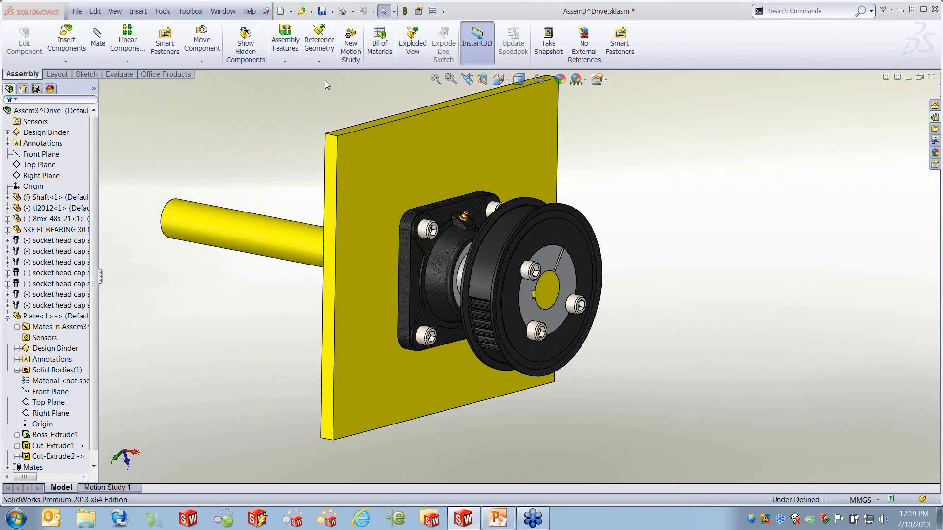
Start Make Smart Component and choose the SKF FL flange bearing as the part to make smart.
click(162, 11)
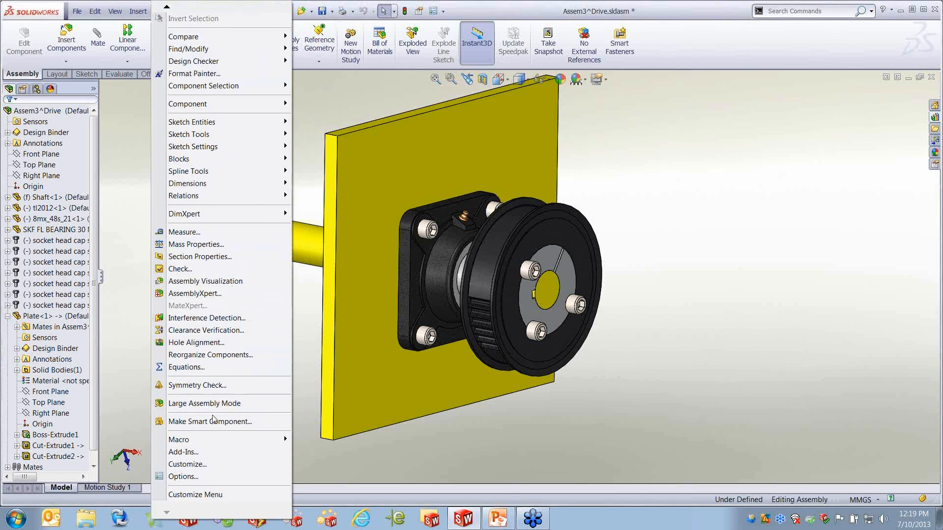
click(212, 421)
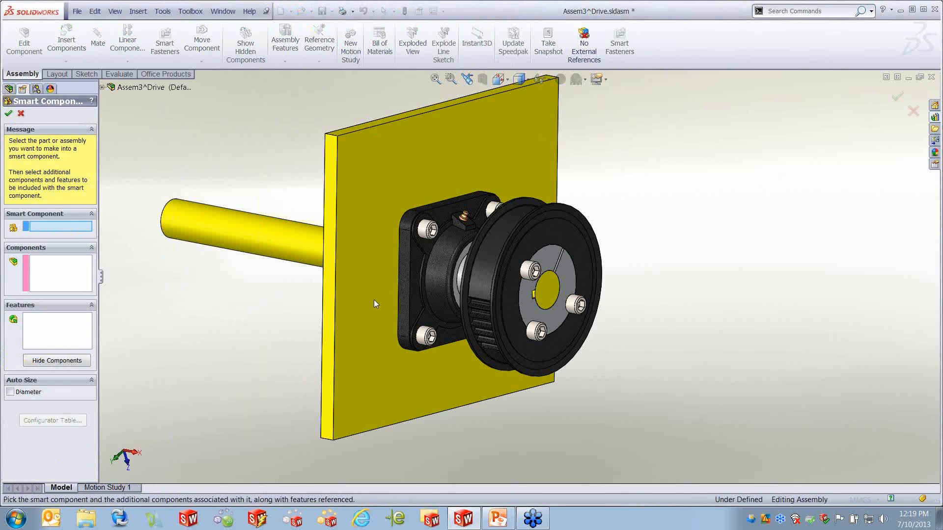
click(419, 273)
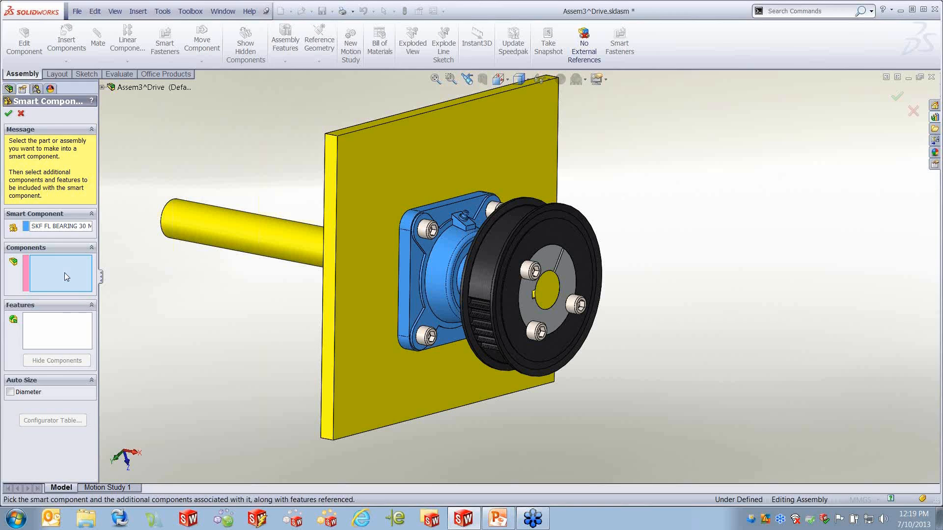
Add the four socket head cap screws in the bearing flange as components associated with the smart component.
click(429, 232)
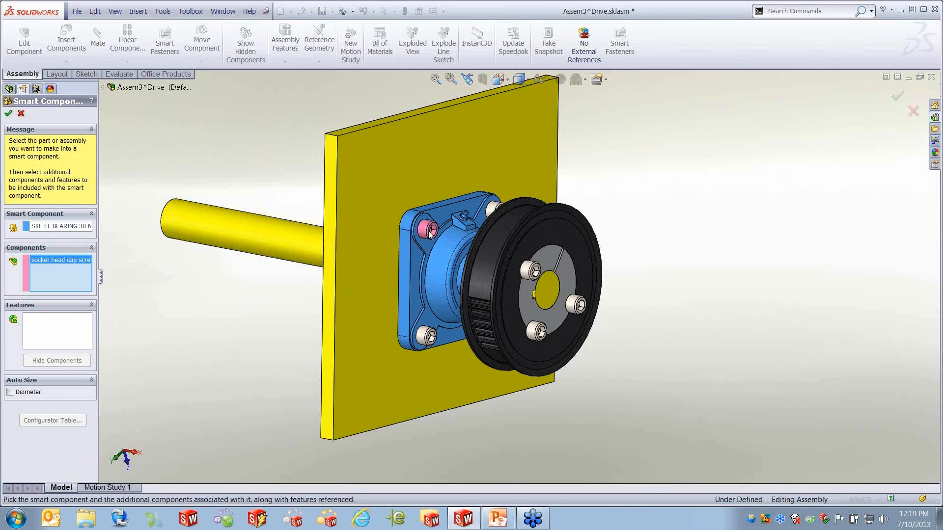
click(491, 210)
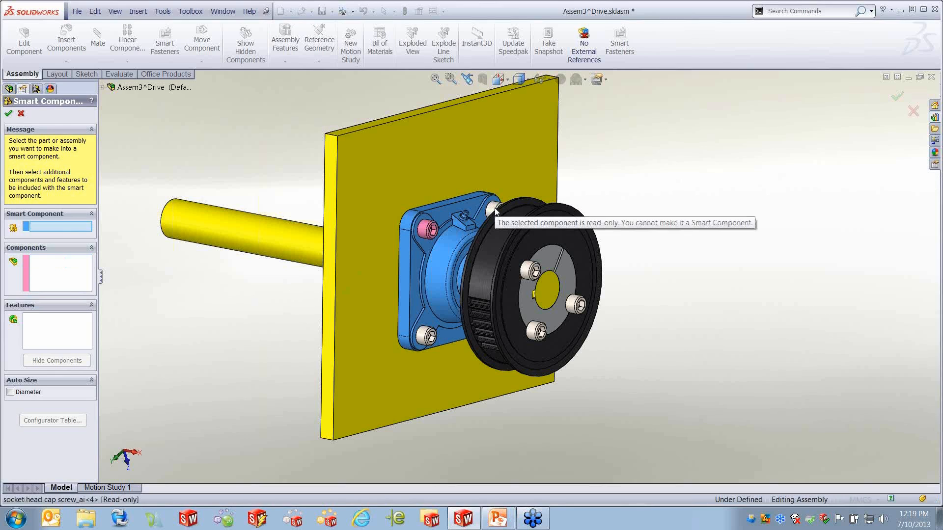
click(430, 342)
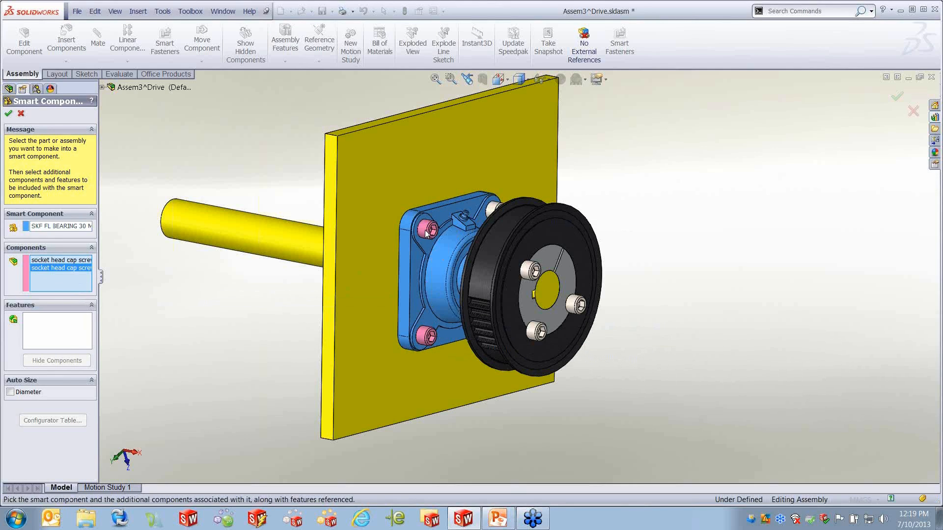
click(492, 210)
middle_drag(519, 348, 475, 326)
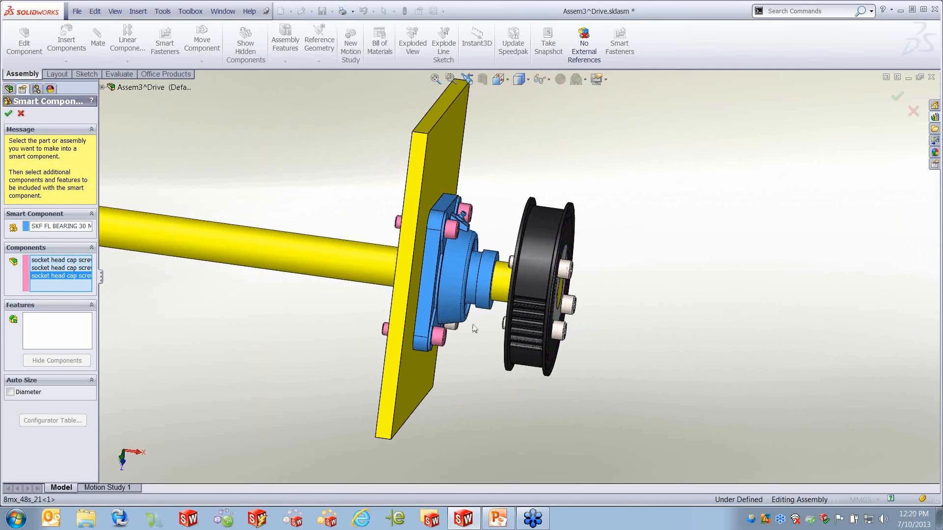
click(453, 327)
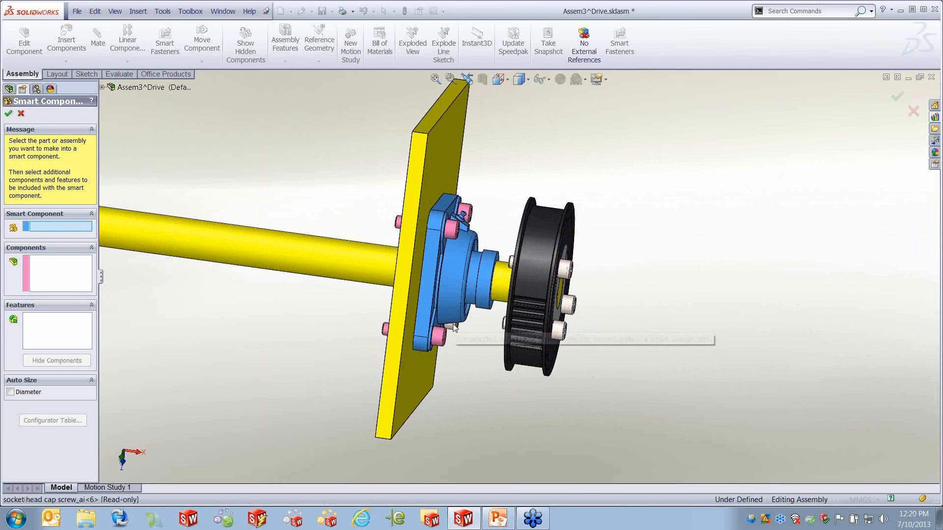
click(57, 264)
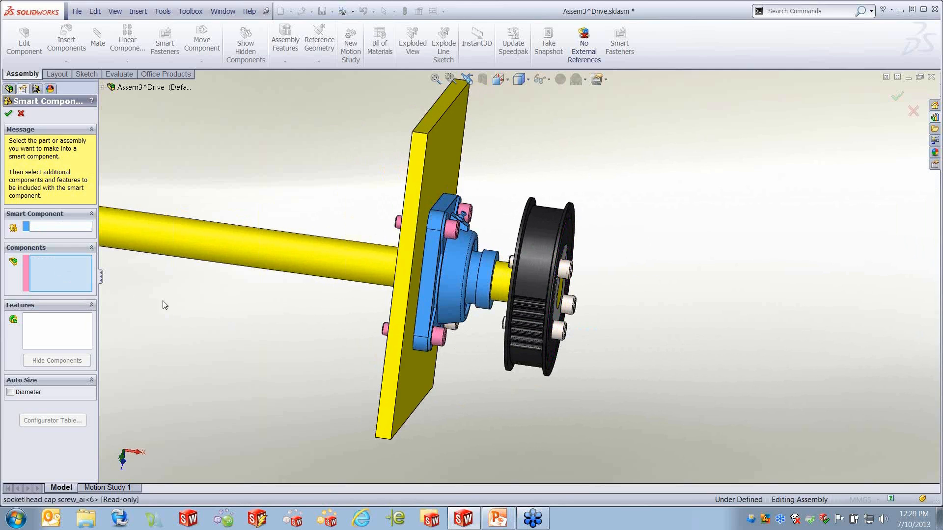
click(451, 326)
middle_drag(498, 377, 501, 406)
Add the shaft, the pulley, the tl2012 bushing and the pulley's socket head cap screws to the smart component's associated components.
click(486, 278)
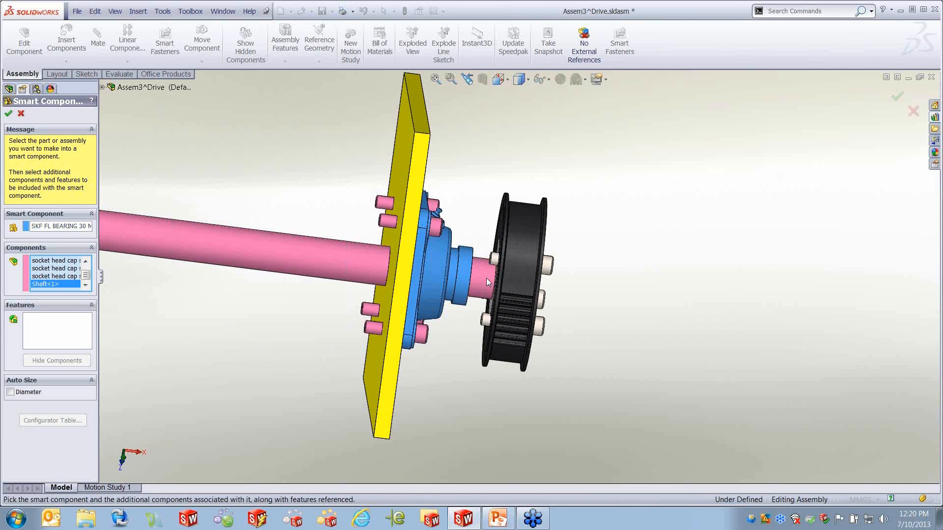
click(517, 272)
drag(484, 164, 575, 406)
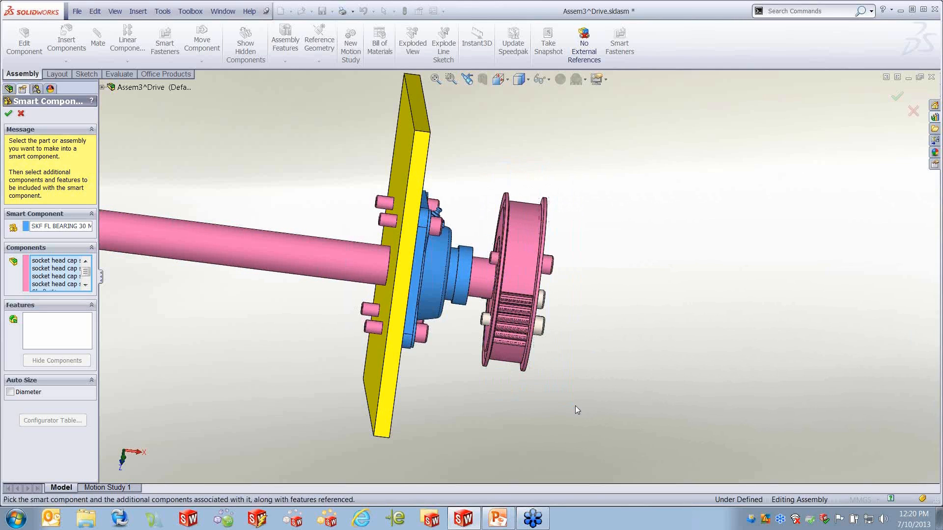
click(541, 302)
click(538, 326)
middle_drag(549, 331, 515, 324)
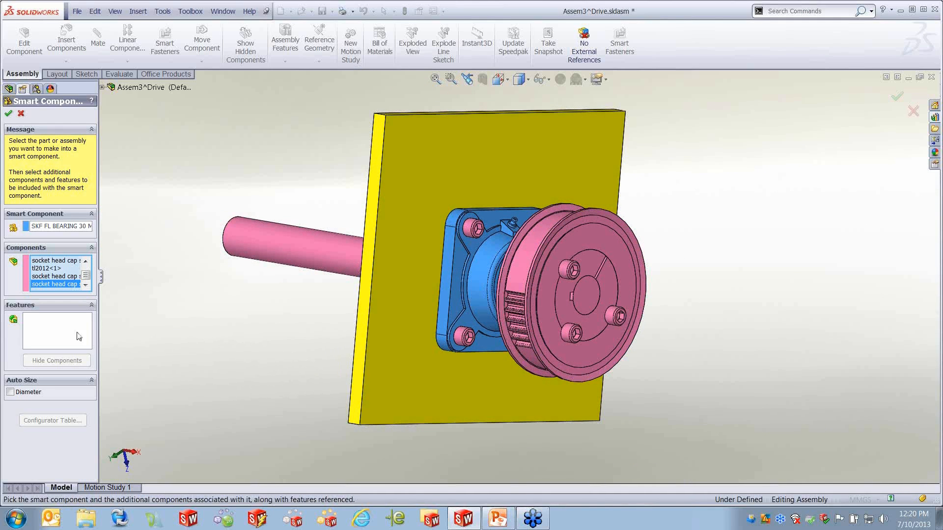
Add the plate's central shaft hole Cut-Extrude2 and four screw holes Cut-Extrude1 as smart features, toggling the components' visibility to check them.
click(66, 332)
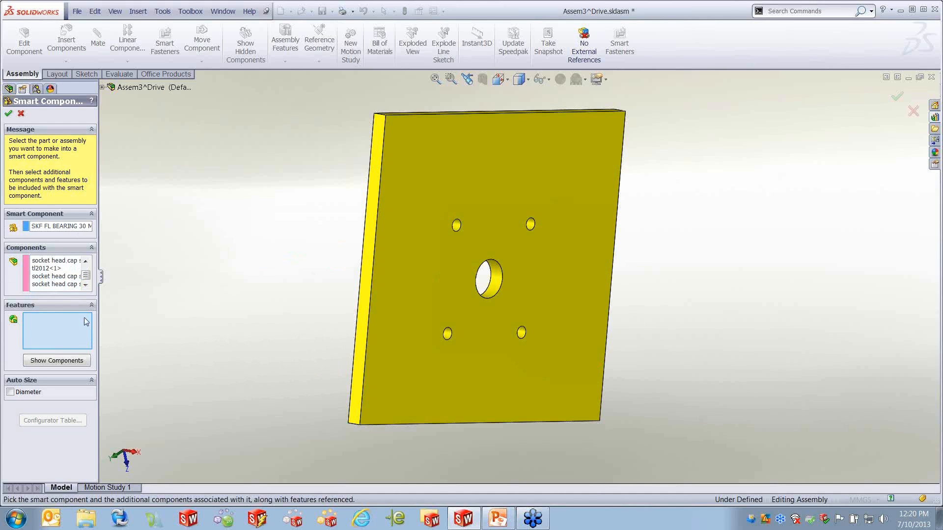
click(497, 282)
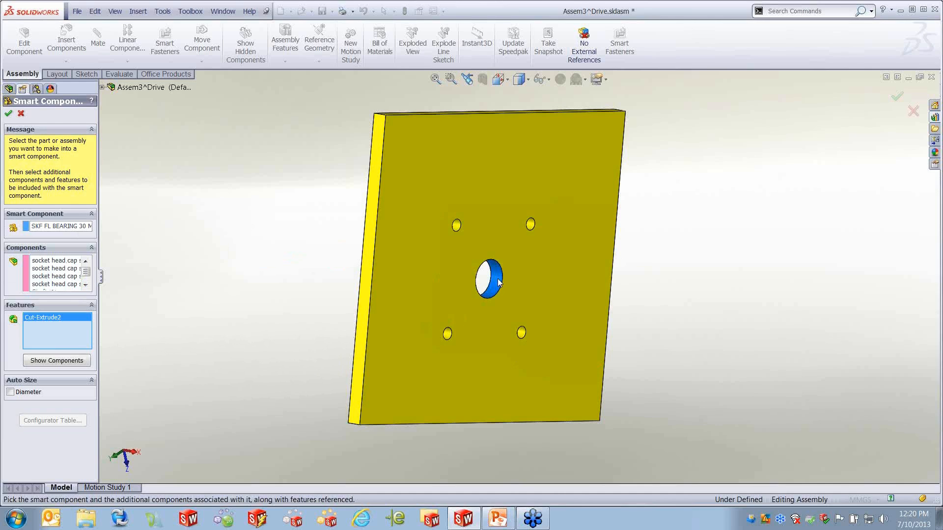
click(530, 224)
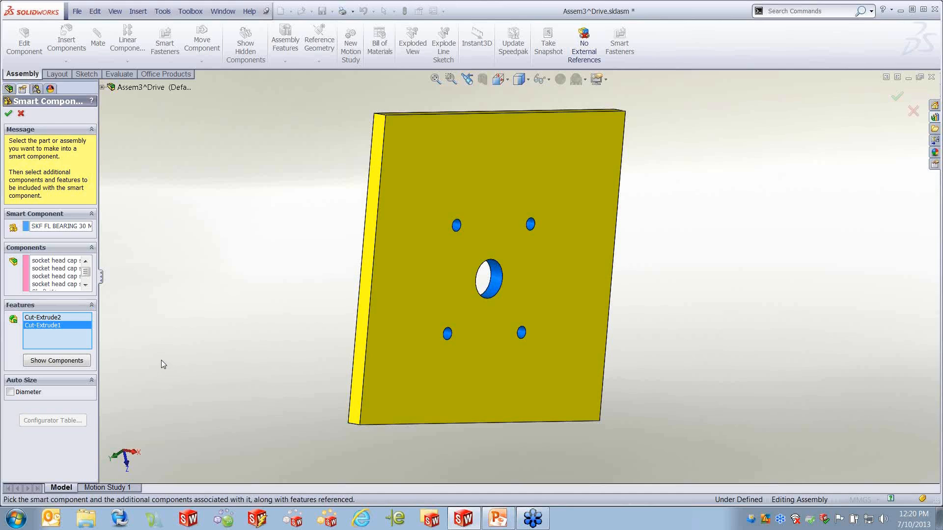
click(68, 362)
click(68, 362)
click(68, 362)
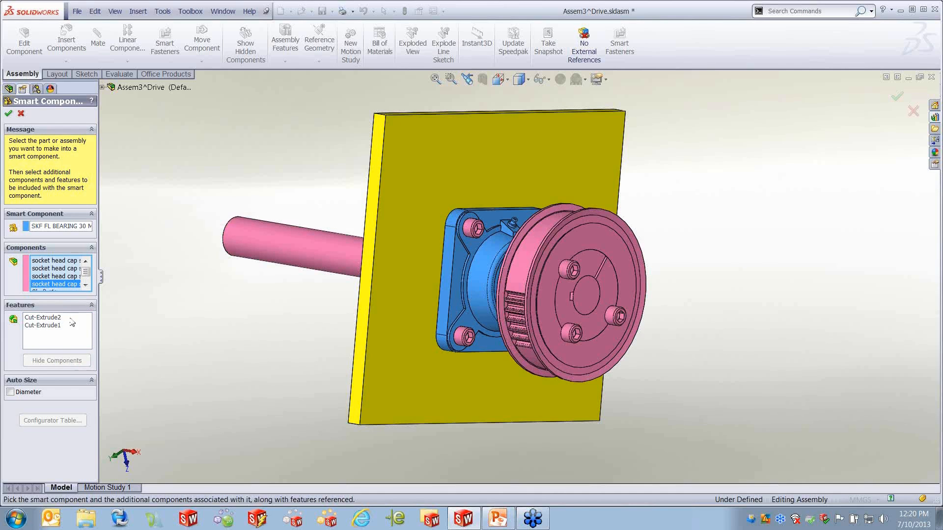
click(68, 362)
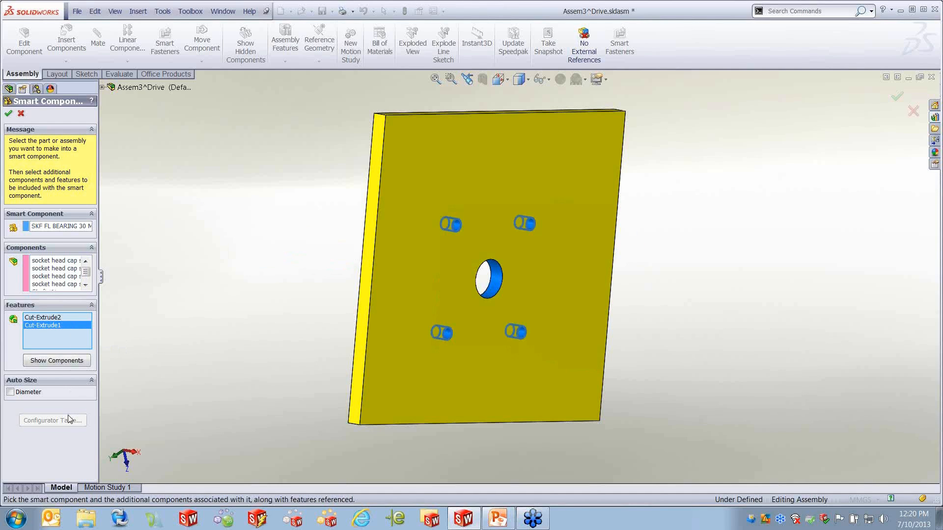
Accept the smart component definition with its associated components and hole features, and collapse the plate's feature list.
click(8, 114)
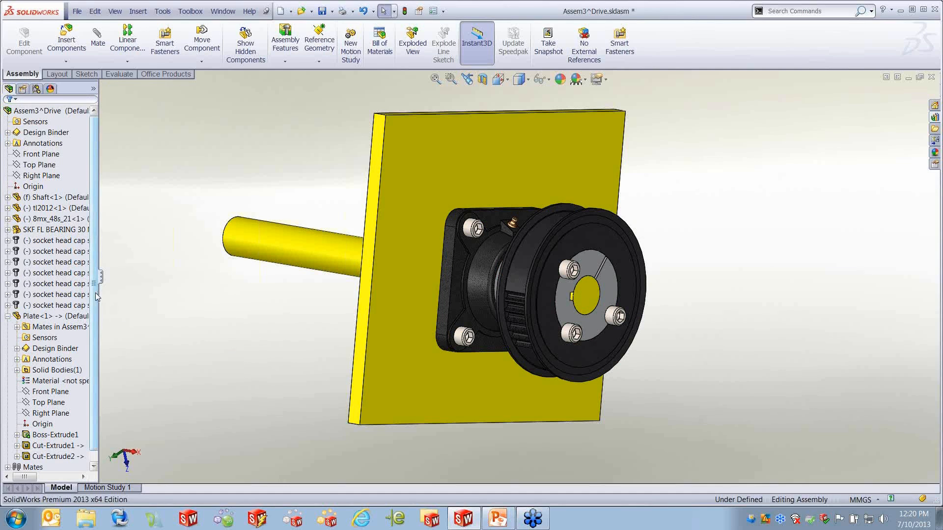
scroll(49, 299, down, 1)
click(8, 305)
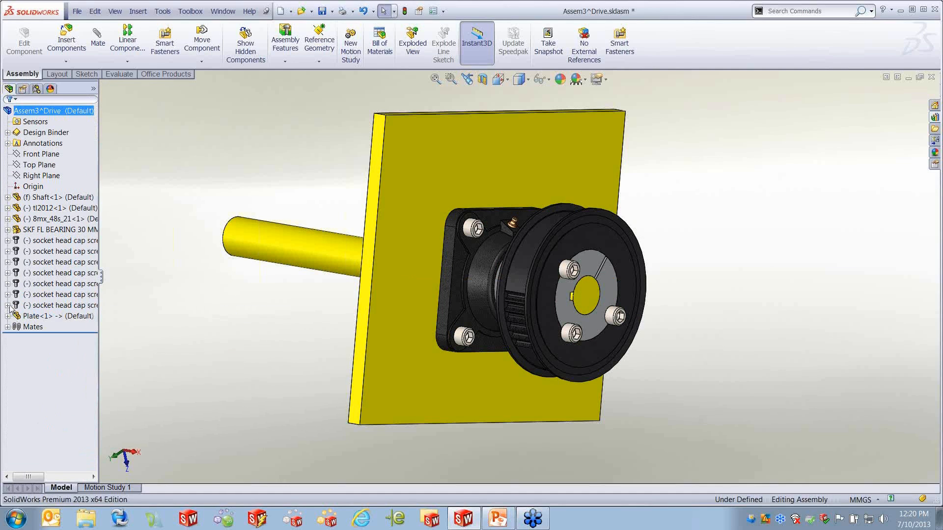
click(468, 264)
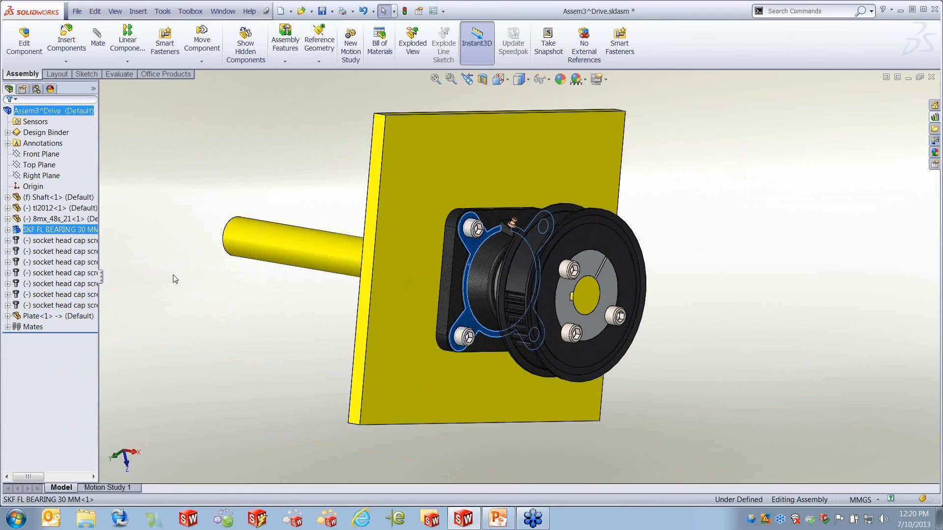
click(178, 275)
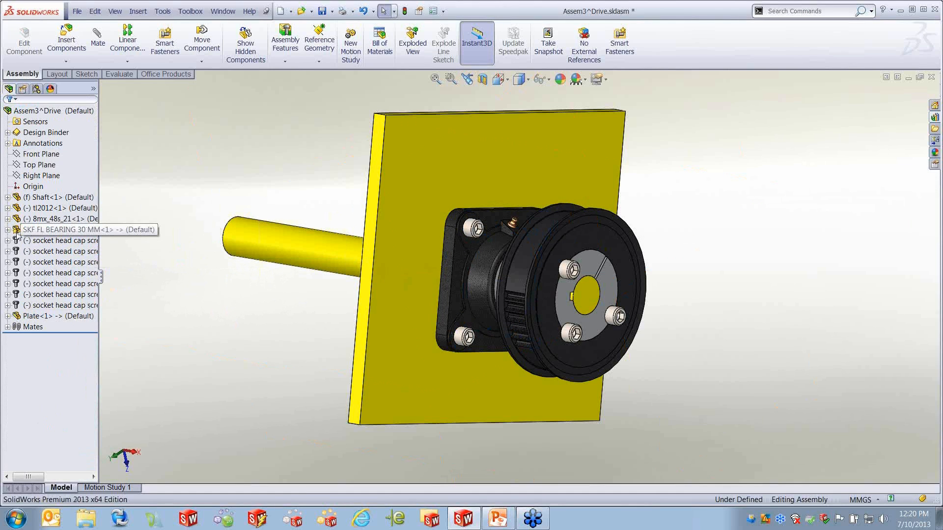
Open the SKF FL bearing part on its own and examine the features, components and references stored in its Smart Feature.
right_click(40, 231)
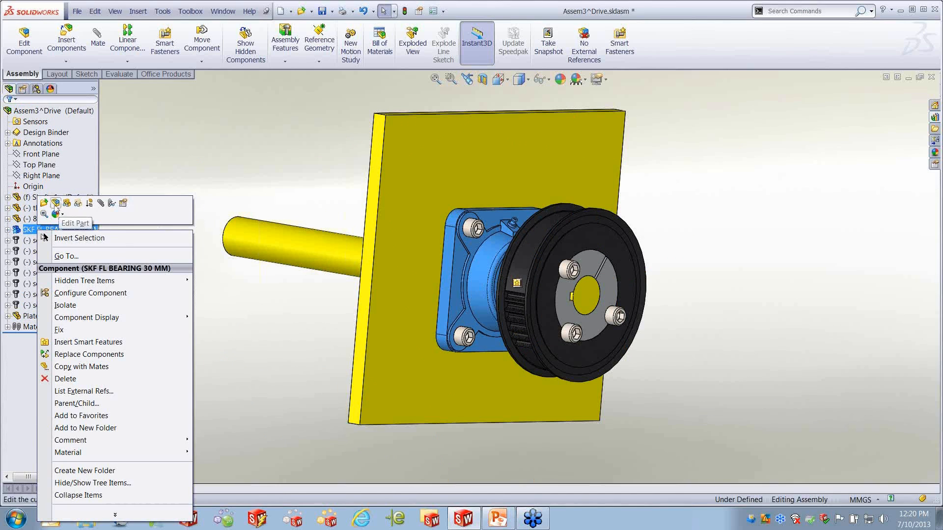
click(44, 203)
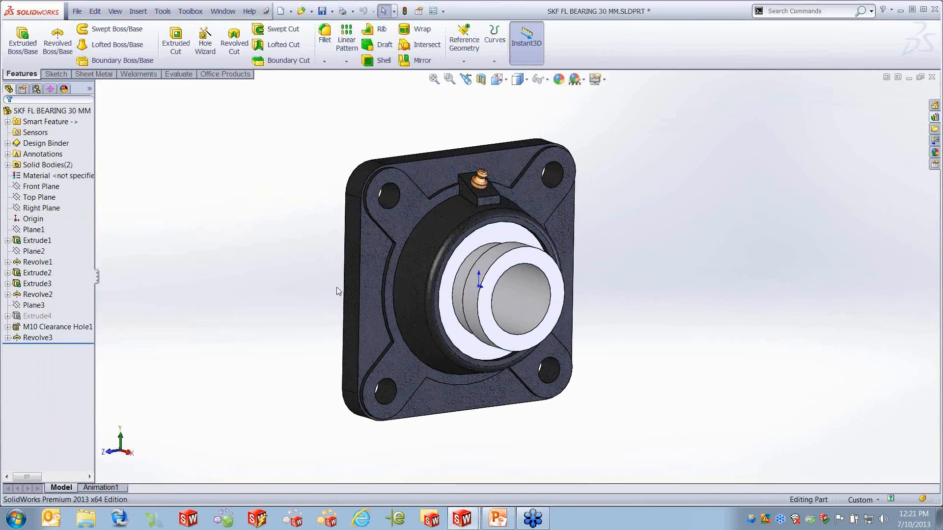
click(7, 121)
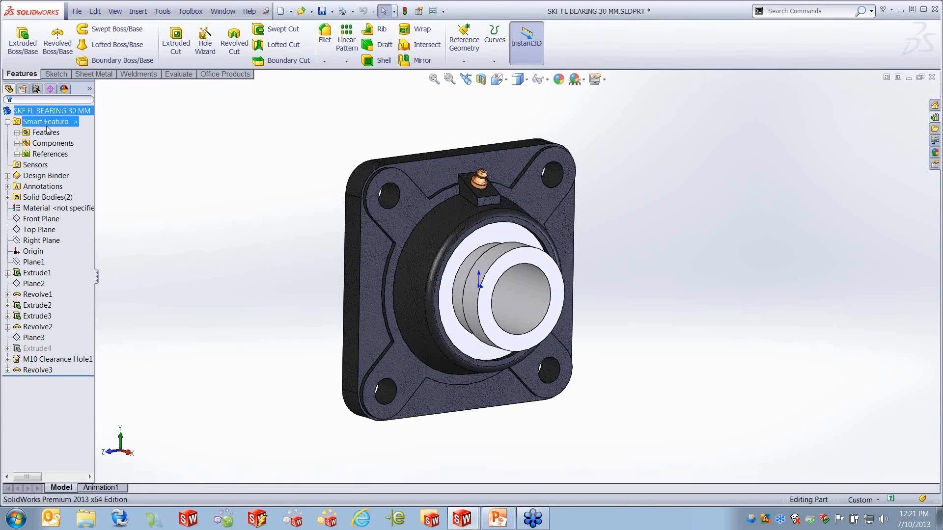
click(17, 133)
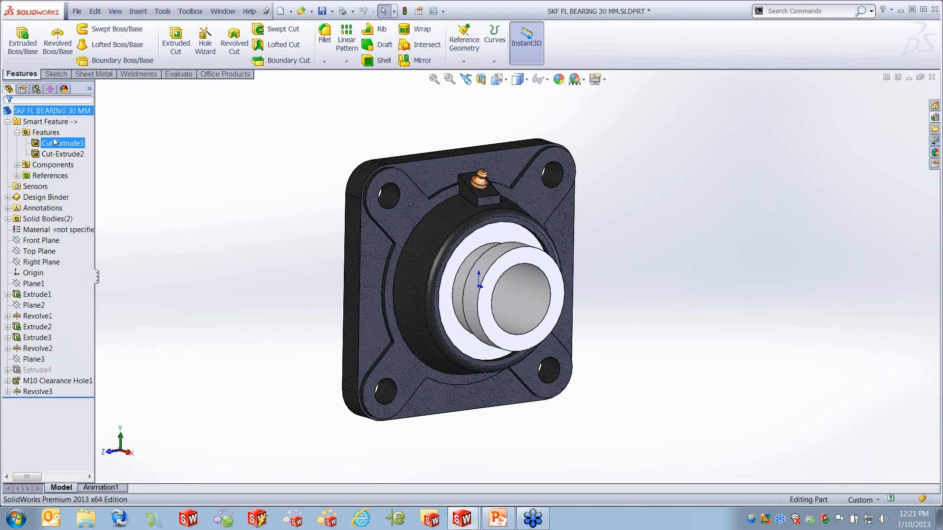
click(17, 165)
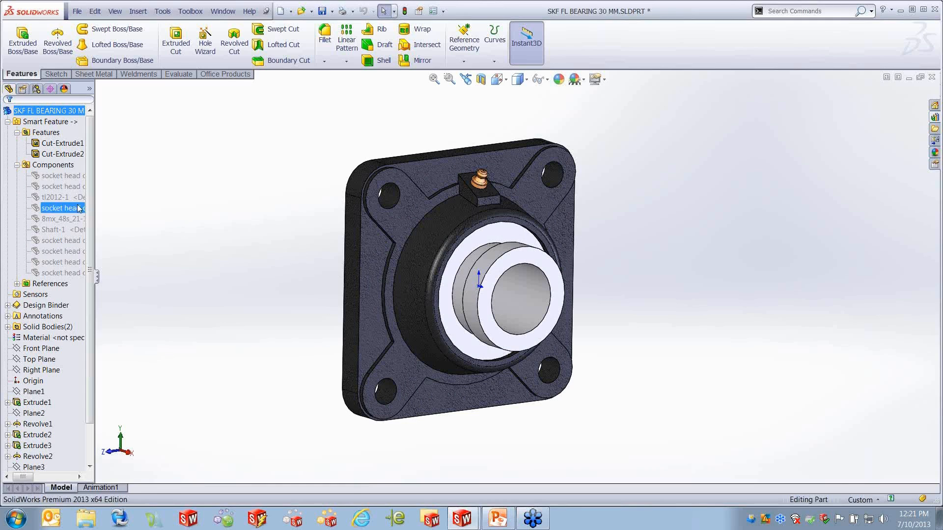
click(17, 284)
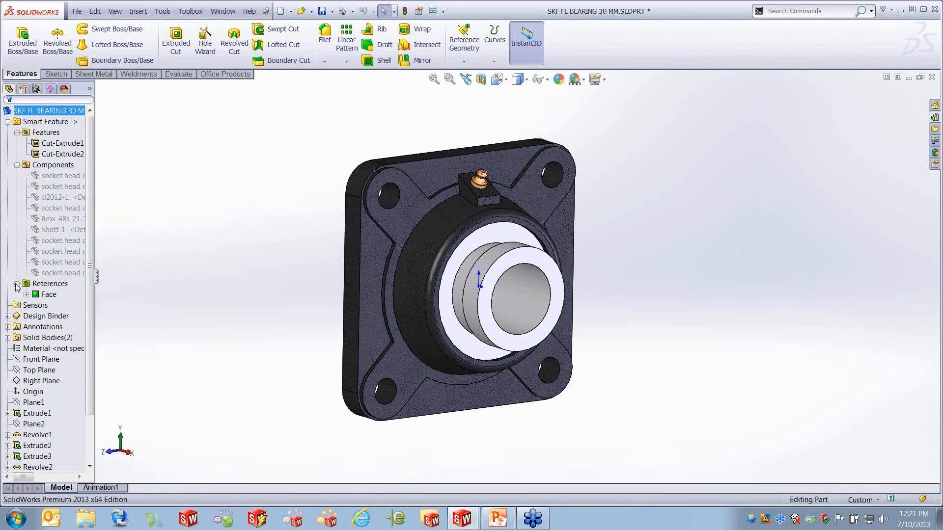
click(16, 165)
Open the Smart Feature in its defining assembly, saving the changes, and open the smart component definition for editing.
click(44, 122)
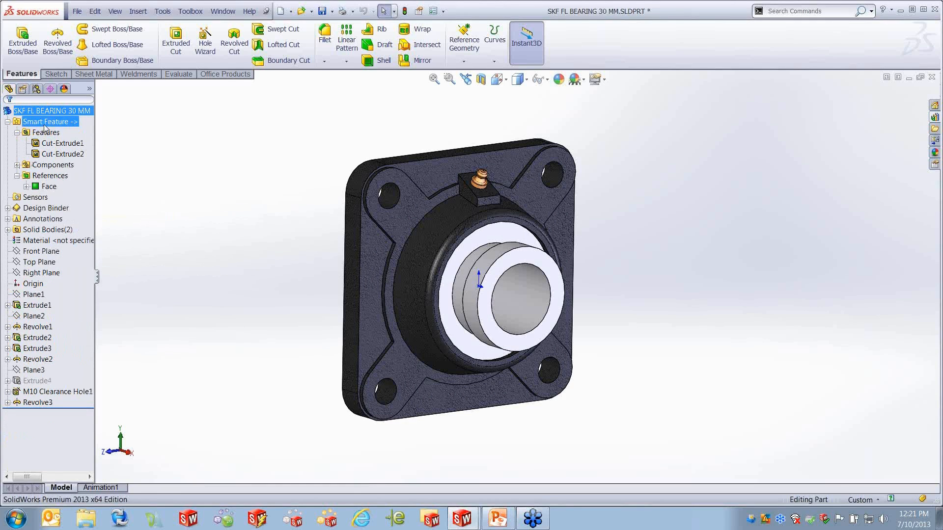
right_click(45, 126)
click(114, 131)
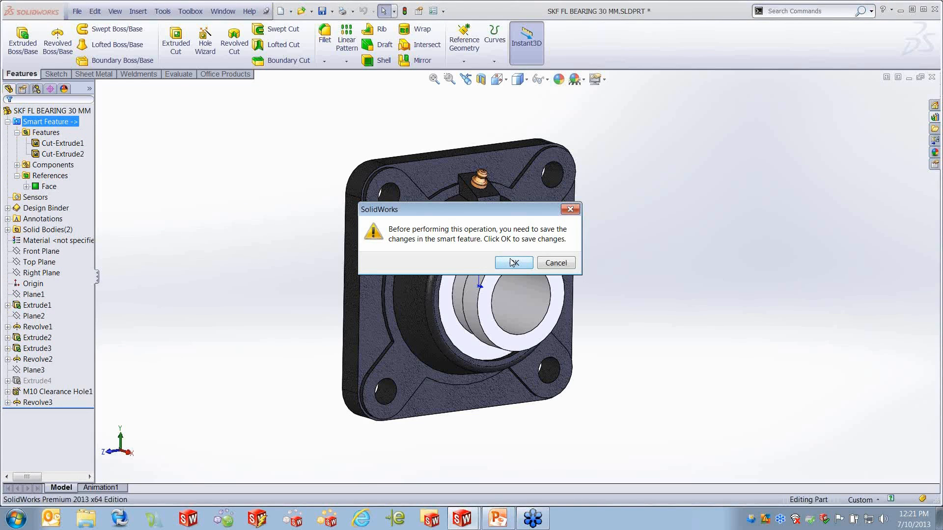
click(512, 262)
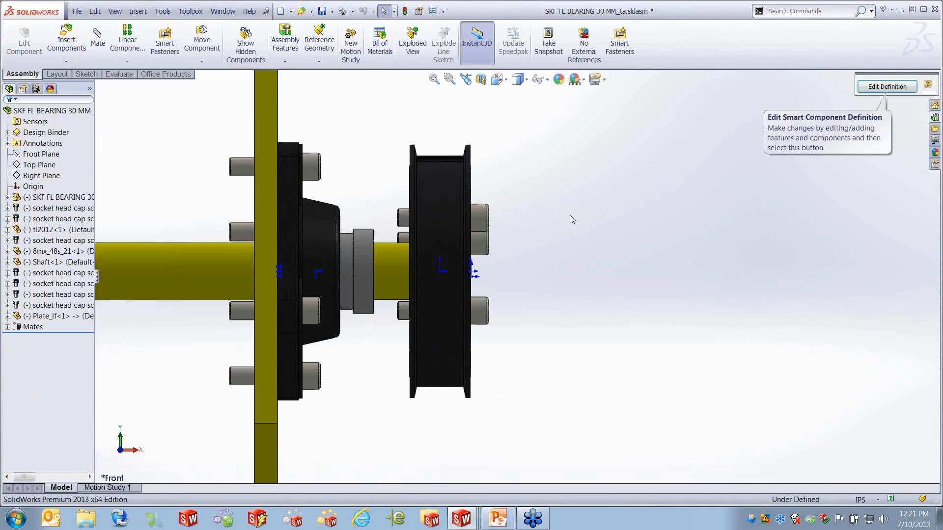
key(f)
middle_drag(130, 311, 117, 309)
click(869, 88)
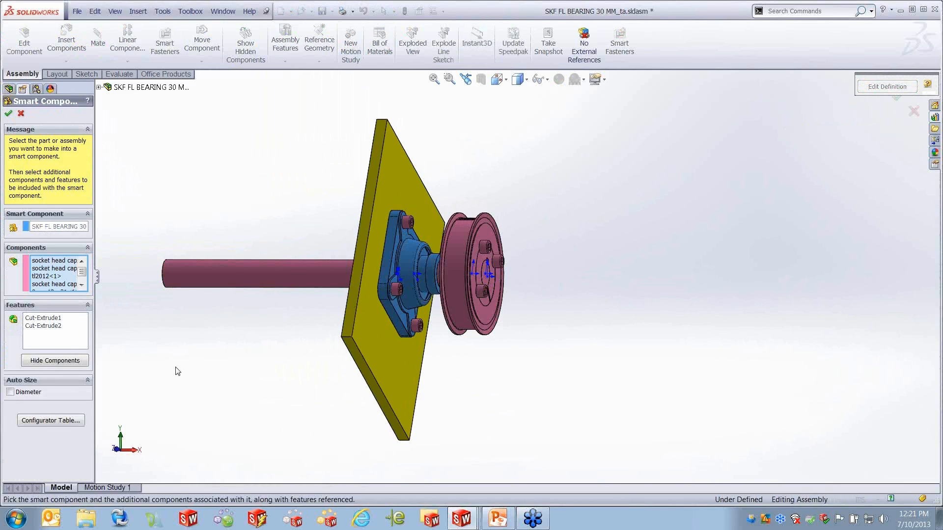
middle_drag(546, 338, 519, 386)
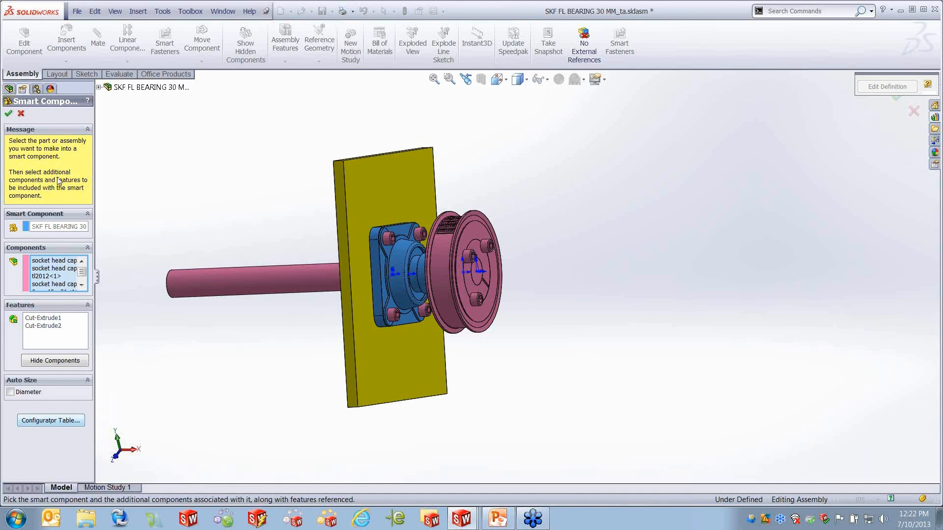
Examine the Configurator Table and the configuration choices for socket head cap screw_ai-6, leaving the table and the definition without changes.
click(52, 421)
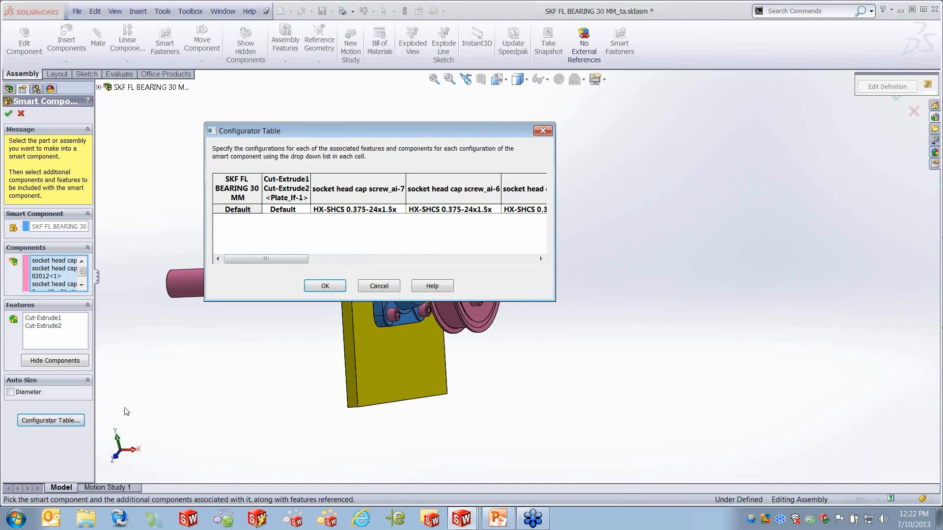
drag(549, 300, 898, 281)
drag(699, 131, 622, 160)
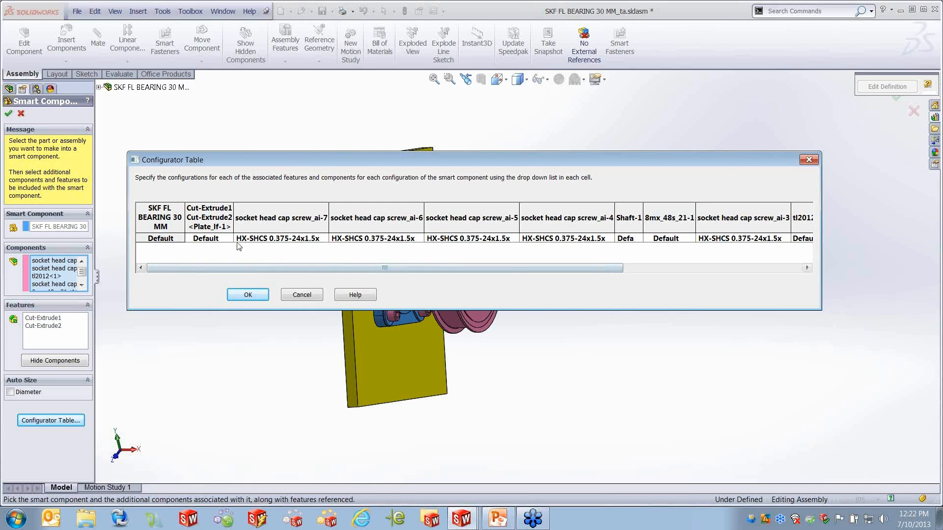
click(165, 239)
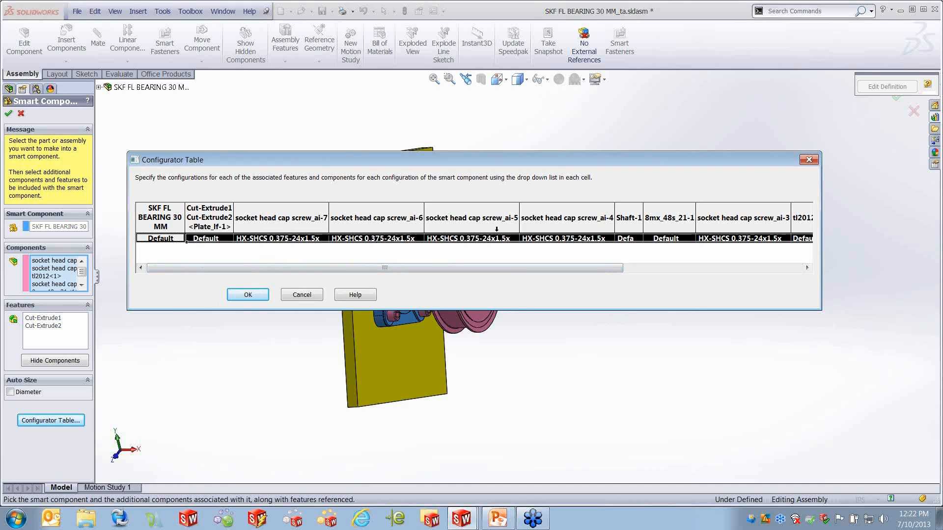
click(421, 239)
click(420, 239)
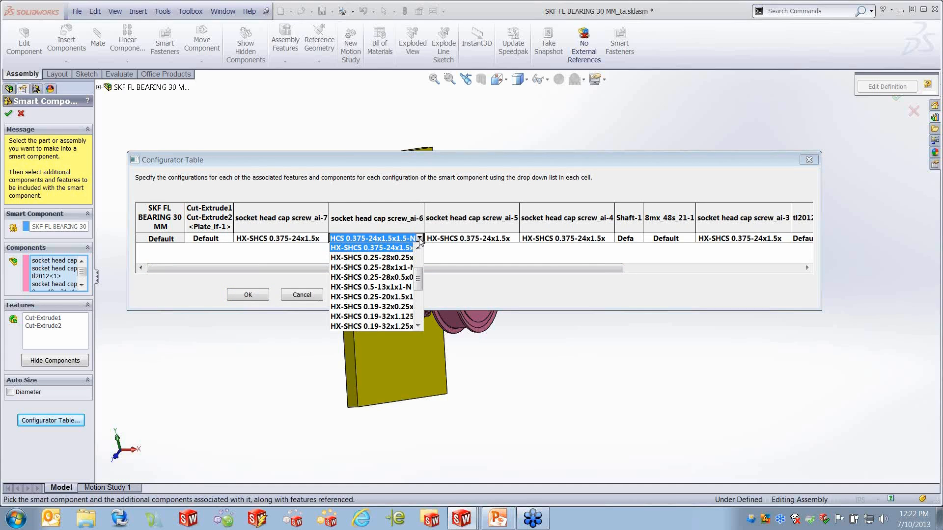
drag(420, 280, 420, 259)
click(496, 261)
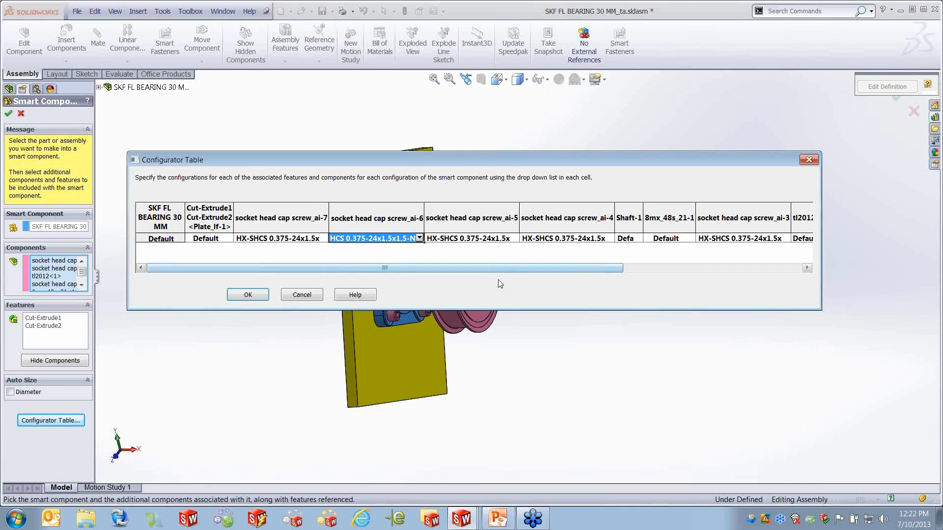
click(301, 296)
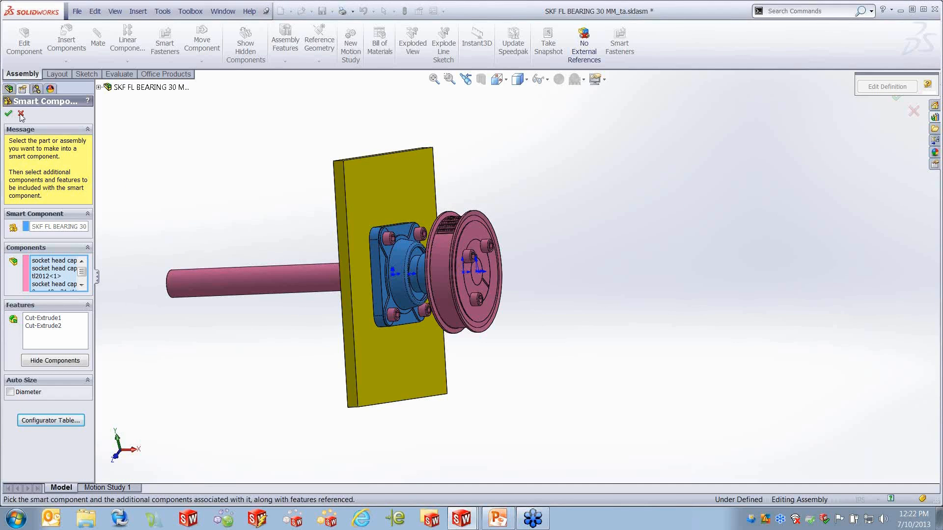
click(21, 114)
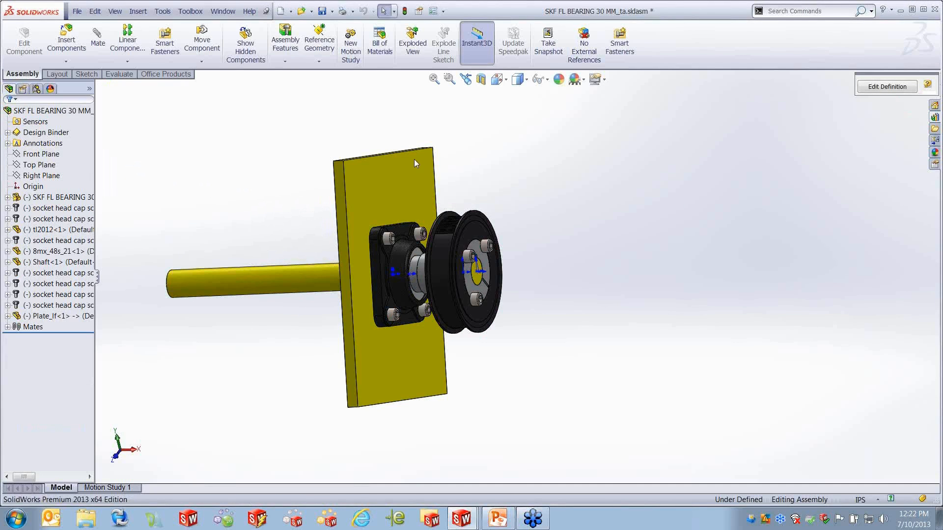
Open the SKF FL bearing part from the defining assembly.
click(43, 228)
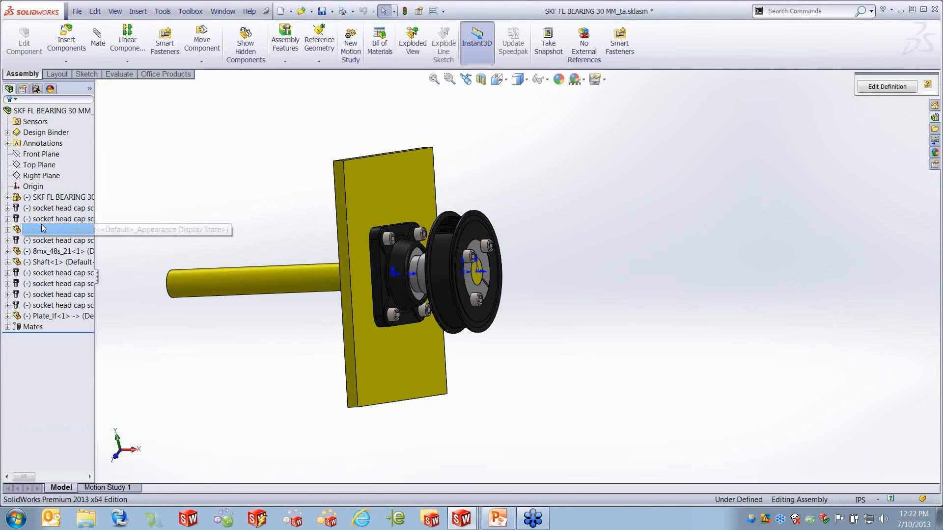
right_click(43, 198)
click(48, 173)
click(76, 11)
click(91, 23)
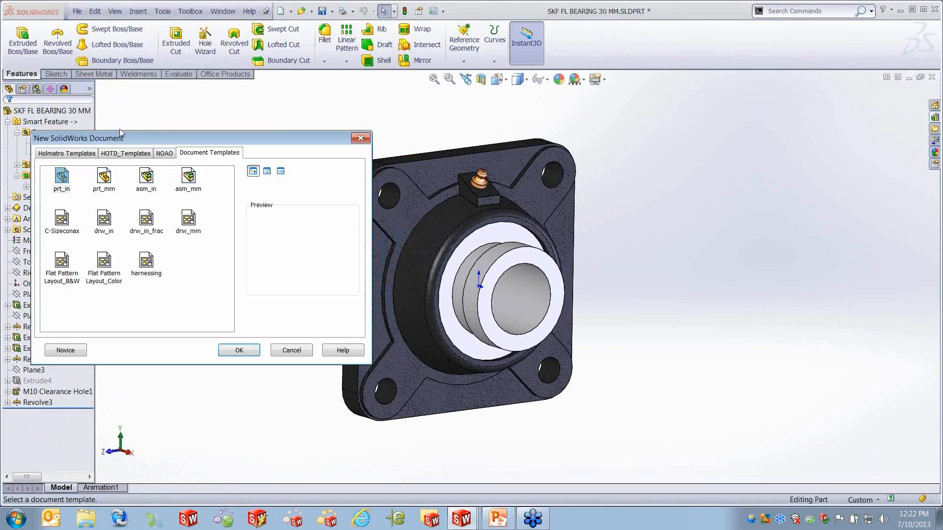
click(292, 350)
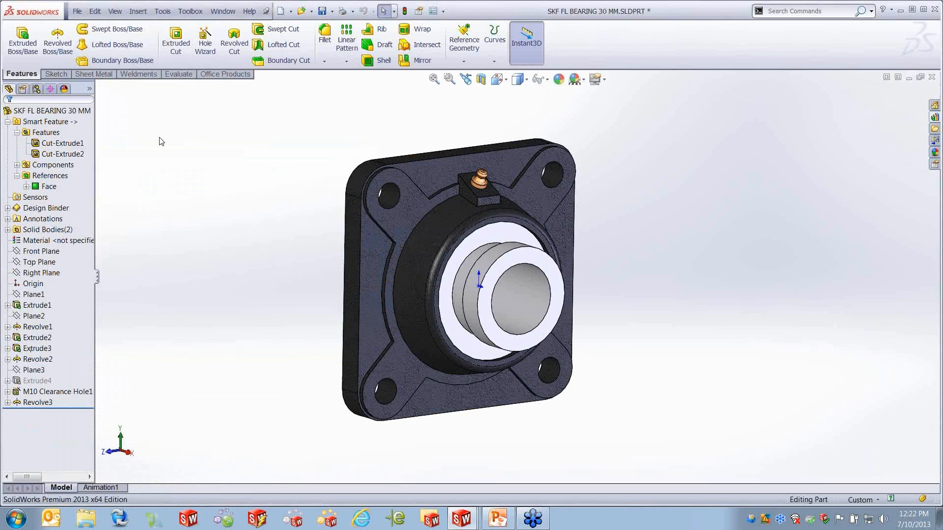
Save a copy of the bearing part to the Desktop as SKF FL BEARING 30 MM.SLDPRT.
click(77, 11)
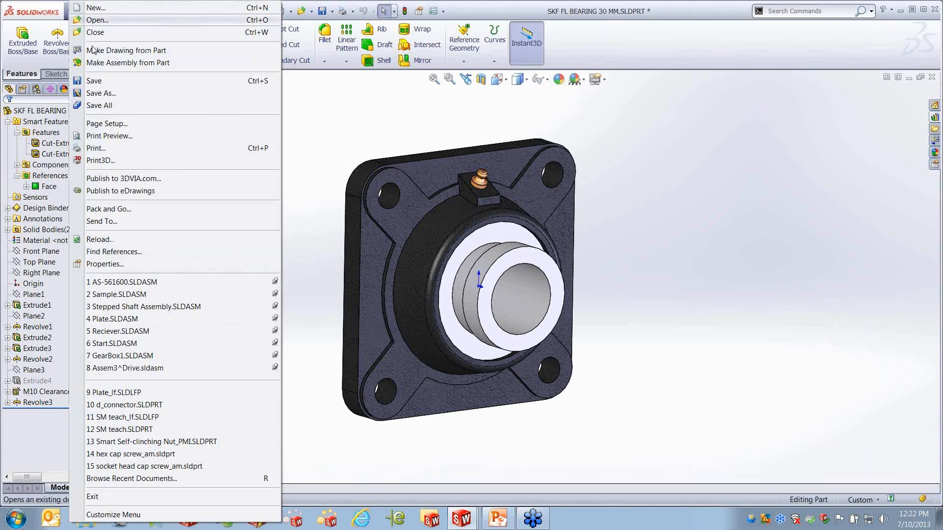
click(109, 94)
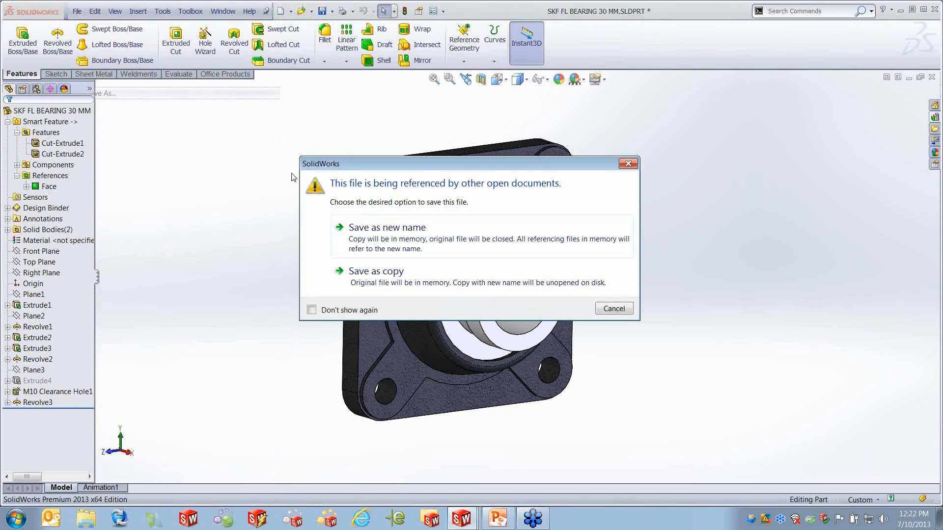
click(385, 270)
click(165, 146)
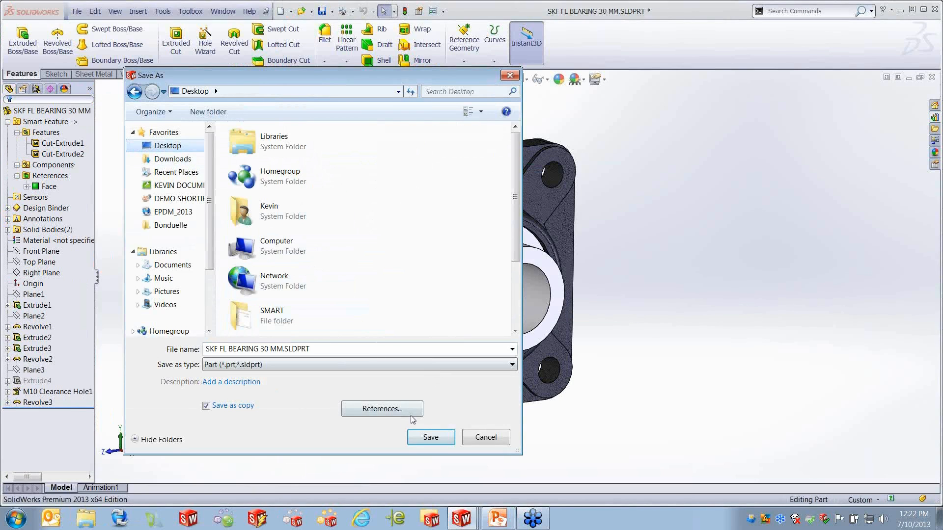
click(447, 438)
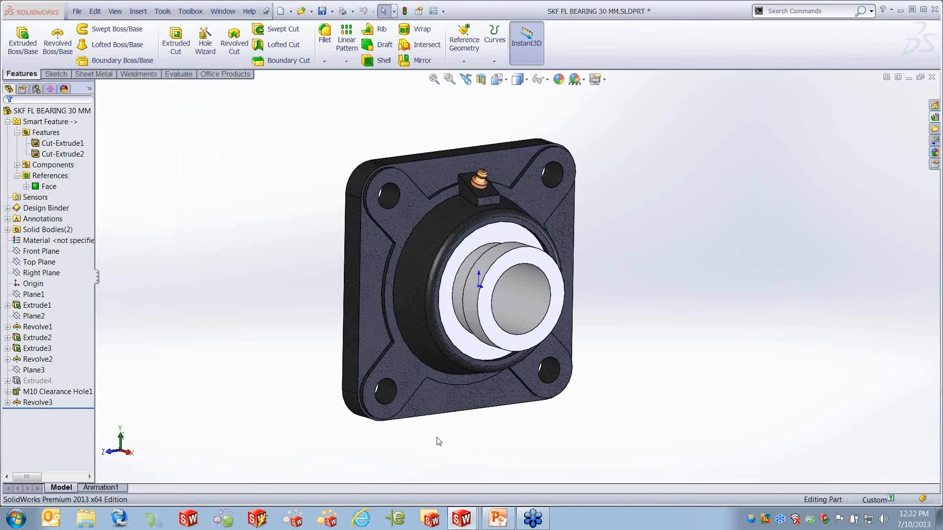
Close the bearing part without saving its changes.
click(932, 77)
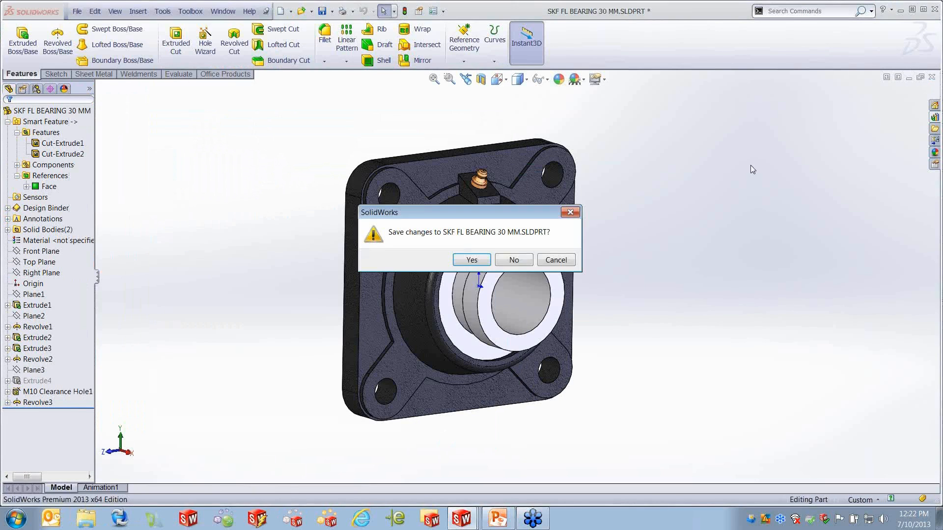
click(513, 260)
click(436, 226)
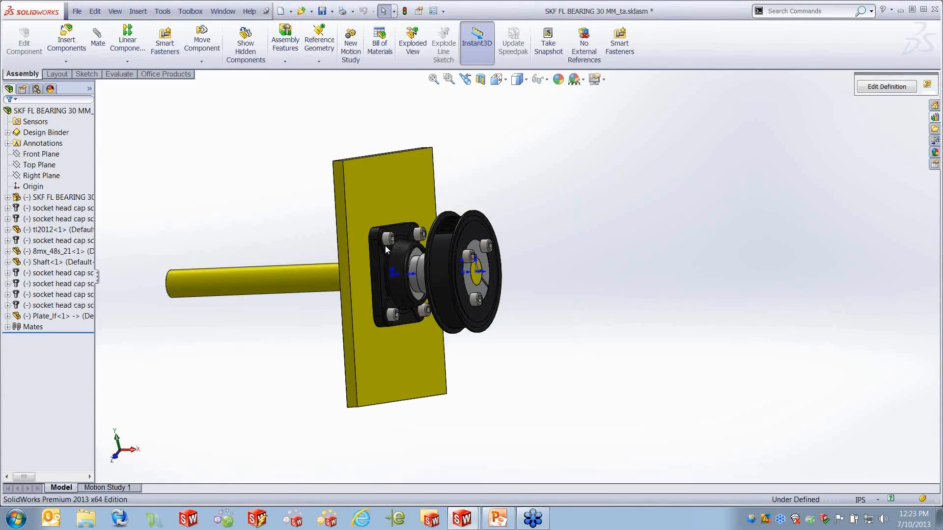
Open the recently used Plate.SLDASM assembly.
click(77, 11)
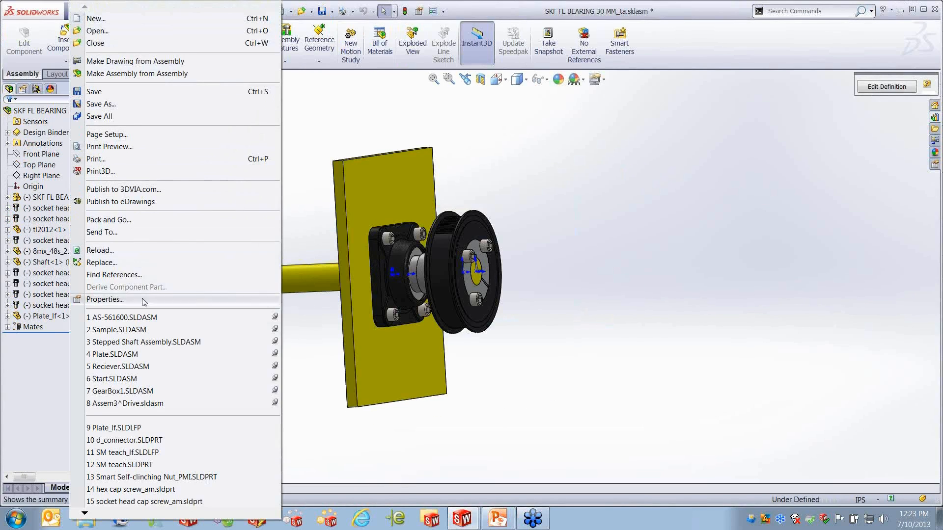
click(123, 354)
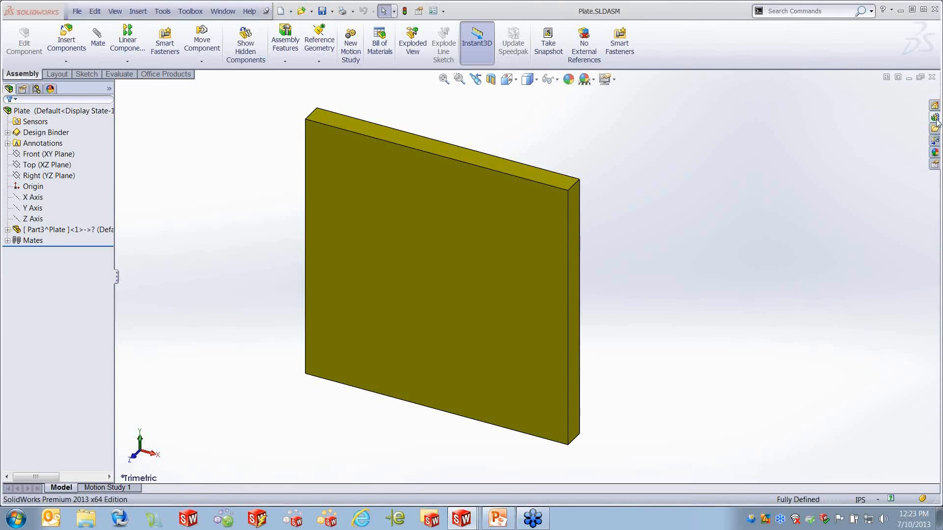
click(67, 44)
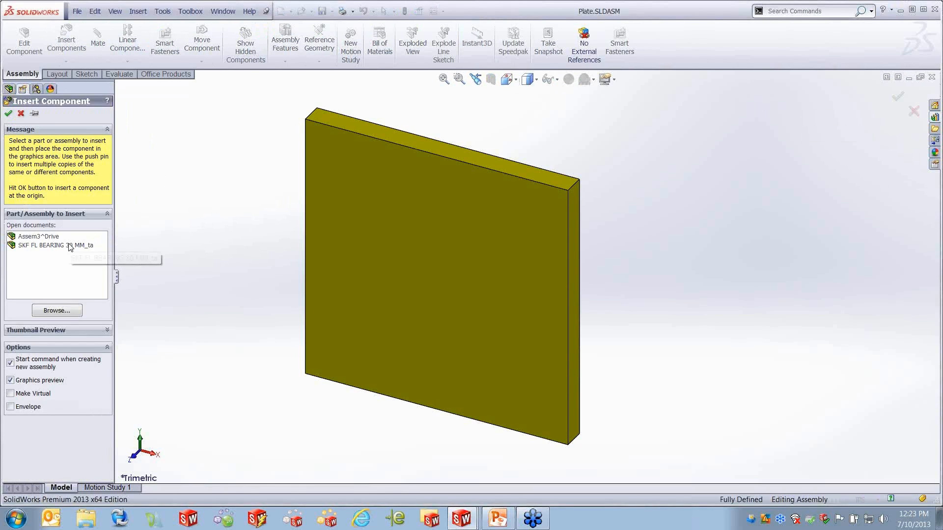
click(62, 316)
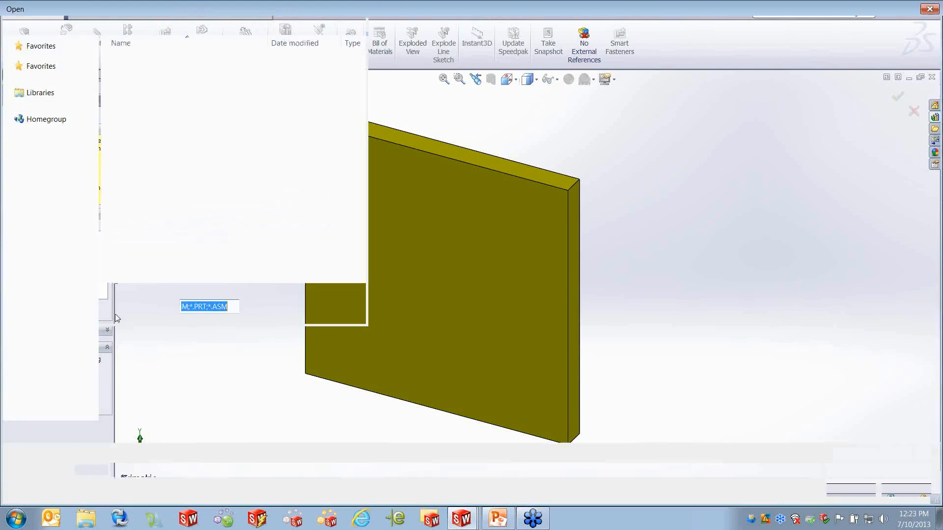
click(45, 81)
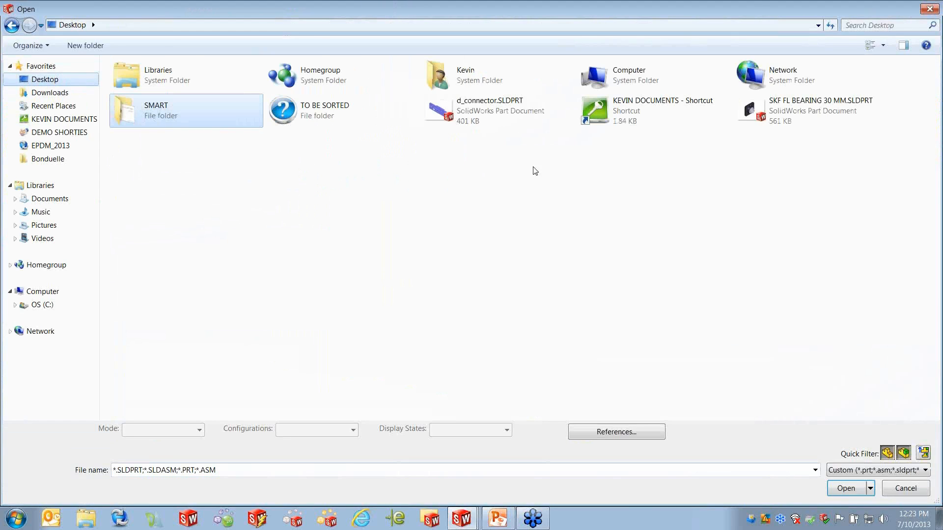
click(785, 115)
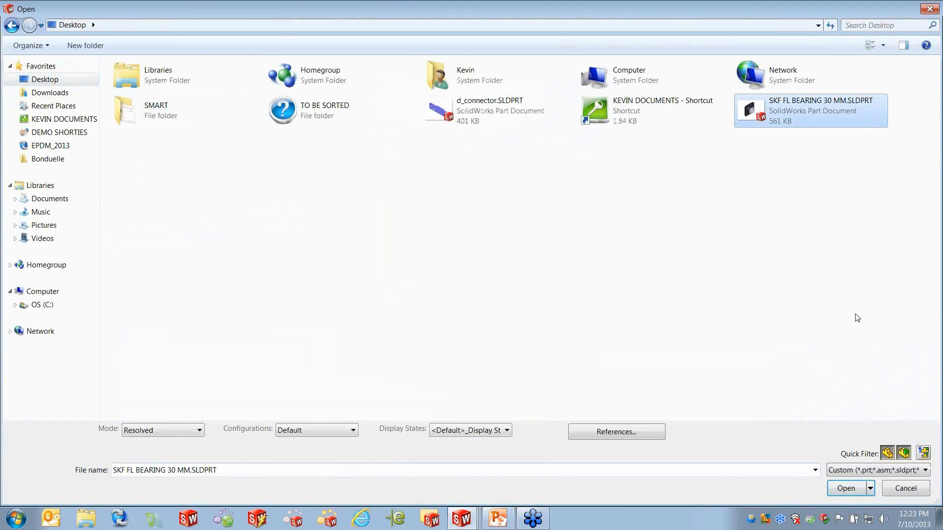
click(837, 493)
click(500, 293)
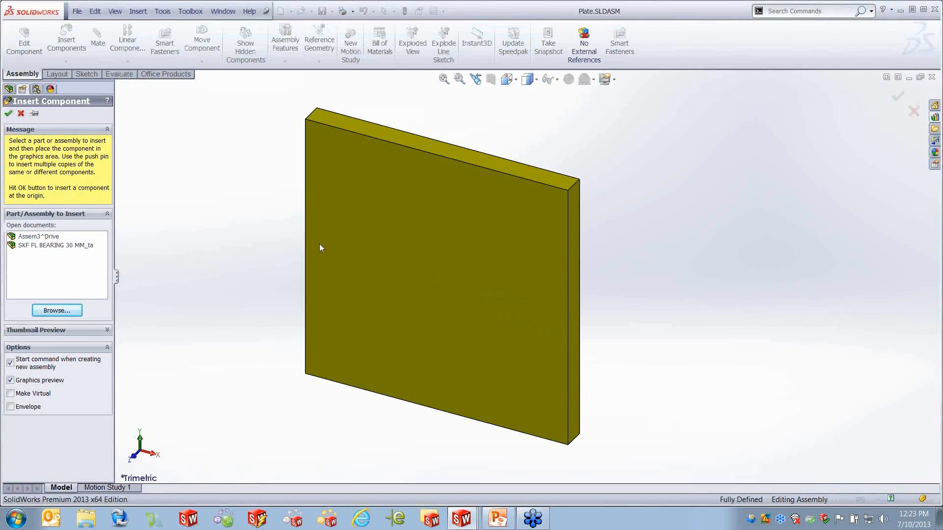
click(47, 246)
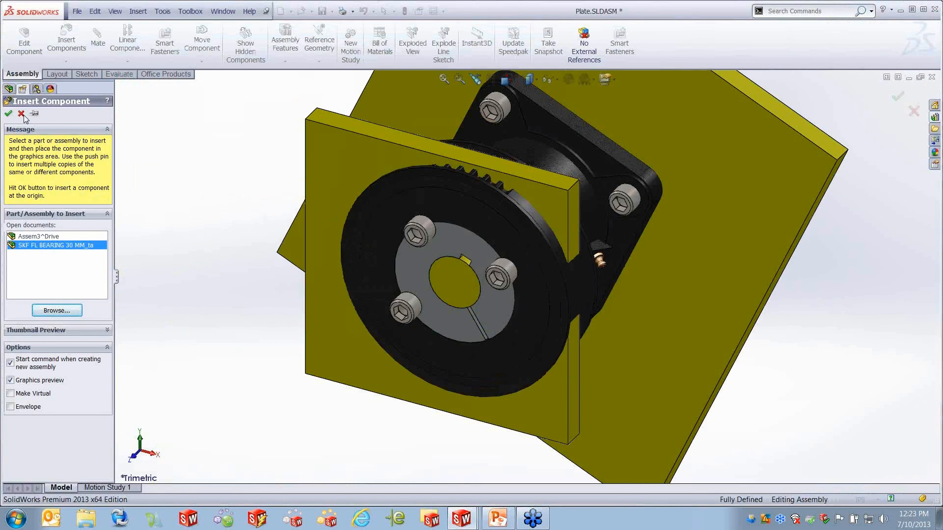
click(22, 113)
Open SKF FL BEARING 30 MM.SLDPRT from the Desktop, agreeing to show the already-opened document.
click(77, 11)
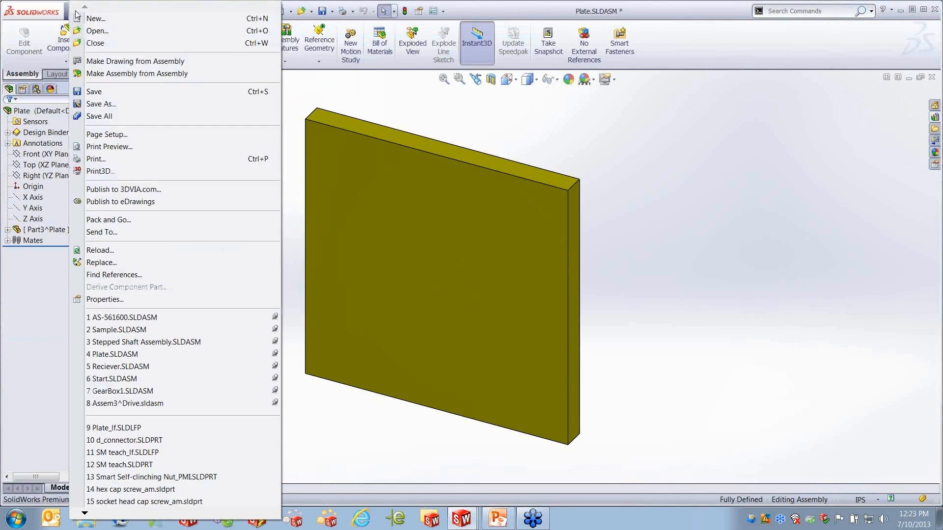
click(97, 32)
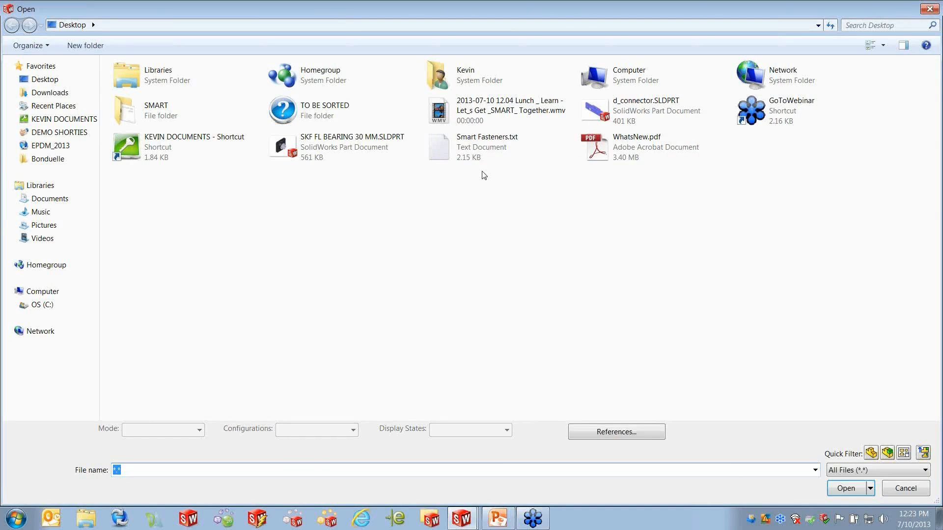
click(339, 150)
click(829, 488)
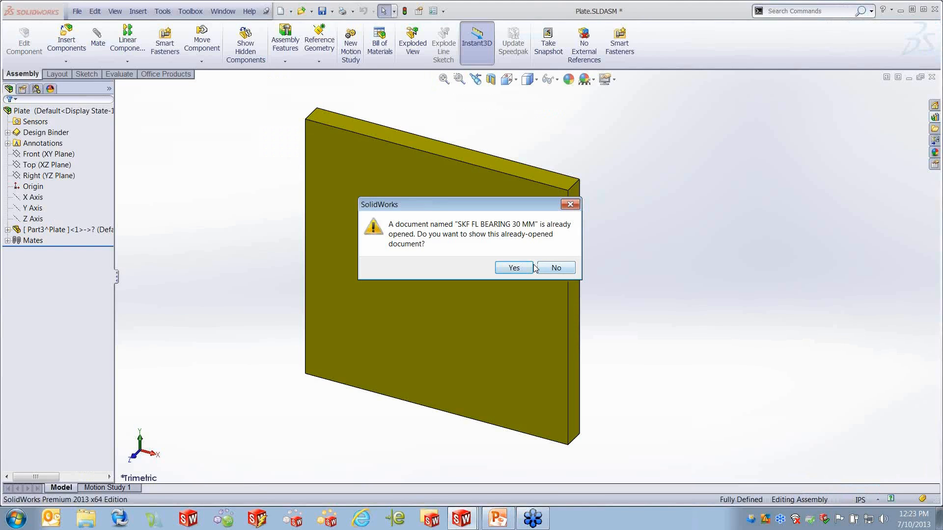
click(515, 268)
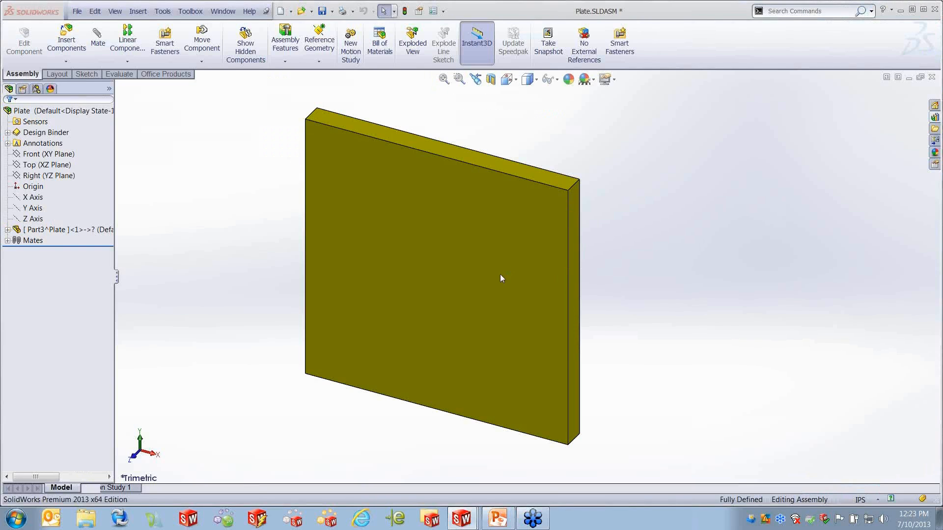
Return to the Plate.SLDASM window and insert the open SKF FL BEARING 30 MM part in front of the plate.
click(223, 11)
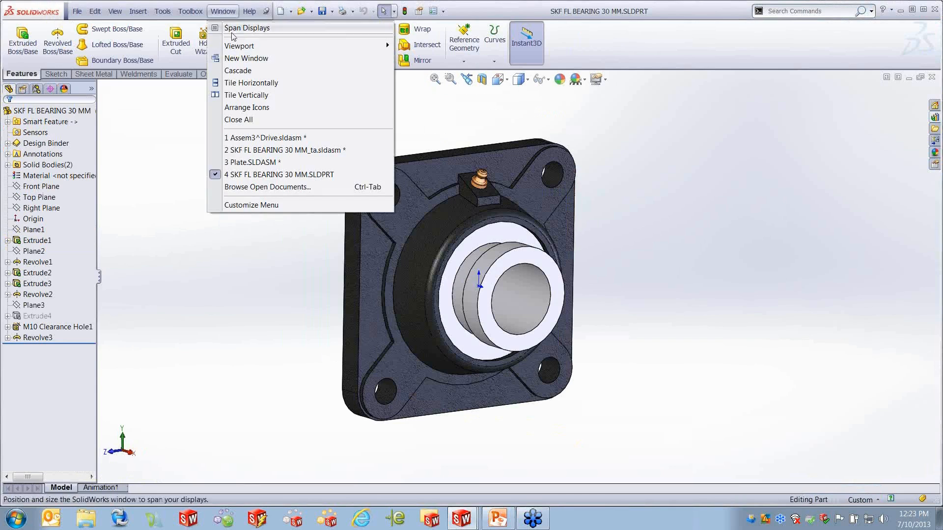
click(271, 161)
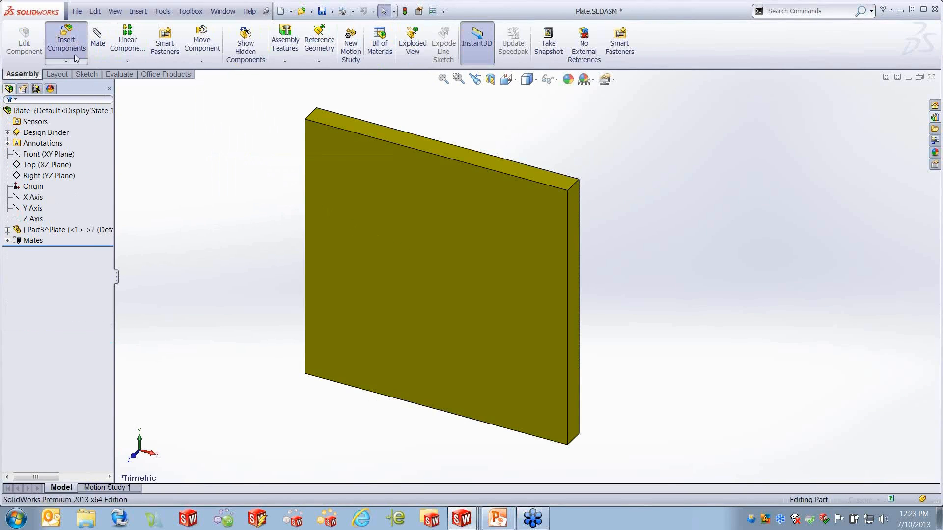
click(66, 40)
click(67, 247)
click(451, 272)
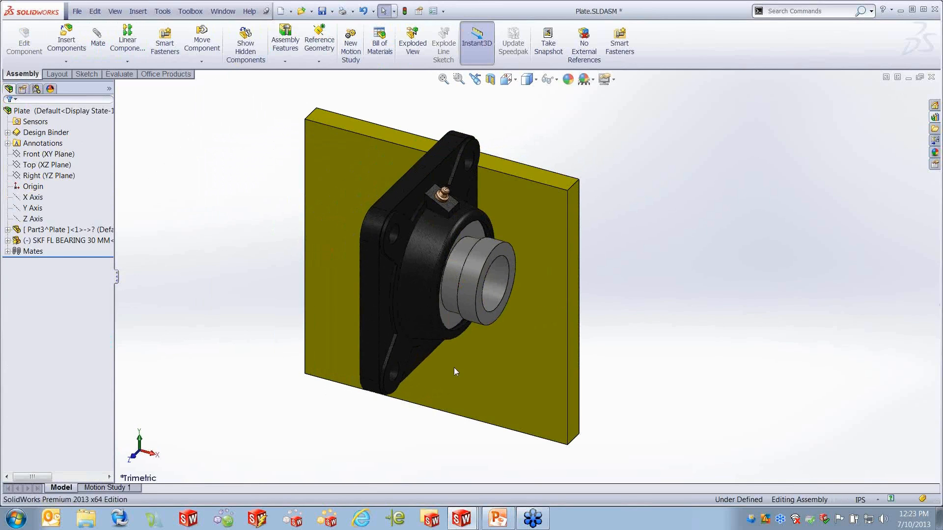
Mate the bearing flange's outer mounting face coincident with the plate's large face, and move the bearing to the middle of the plate.
middle_drag(455, 328, 521, 321)
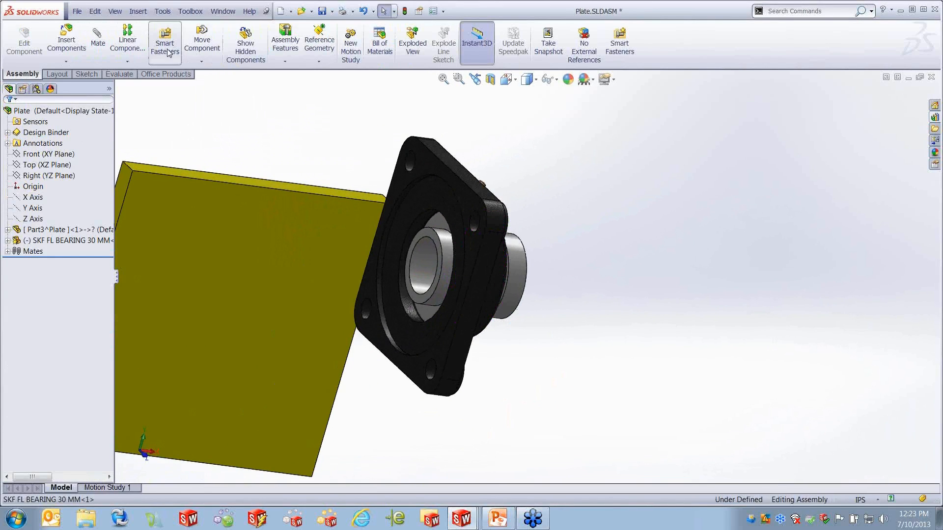
click(98, 37)
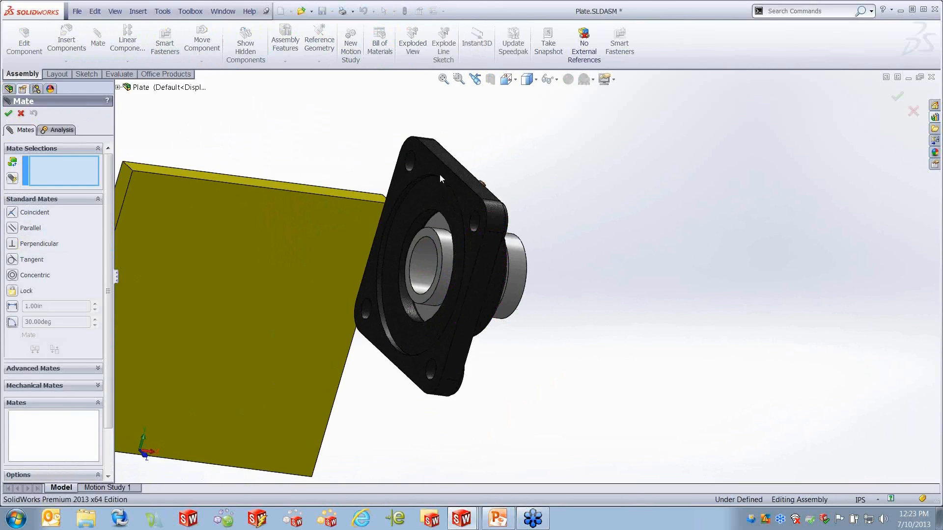
click(443, 178)
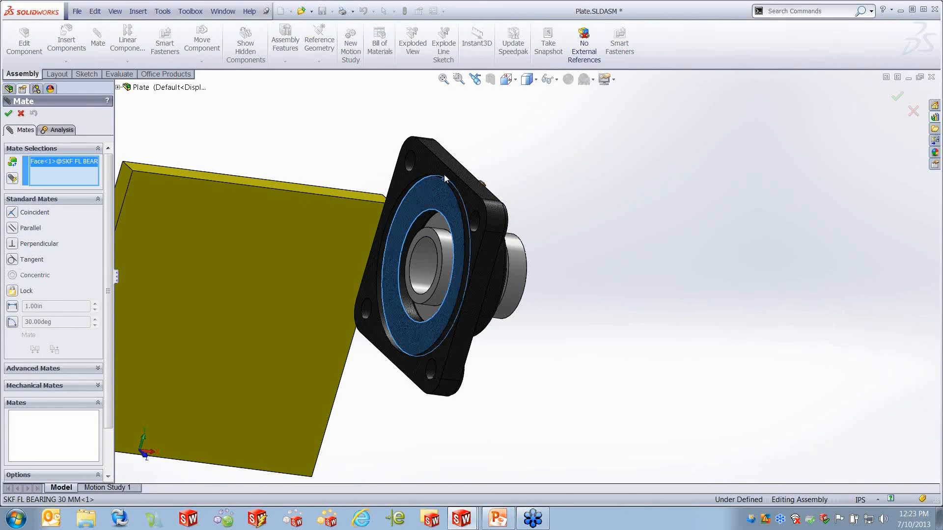
right_click(75, 182)
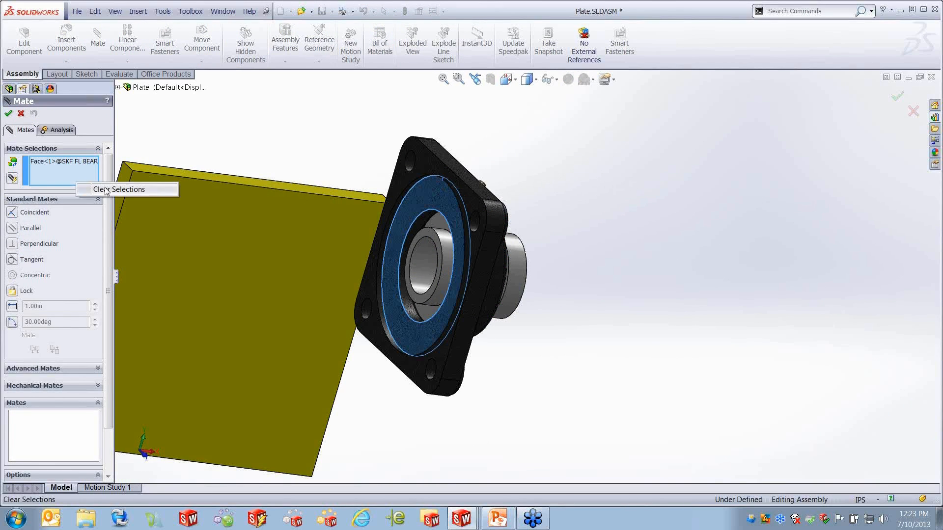
click(98, 191)
click(431, 158)
click(296, 237)
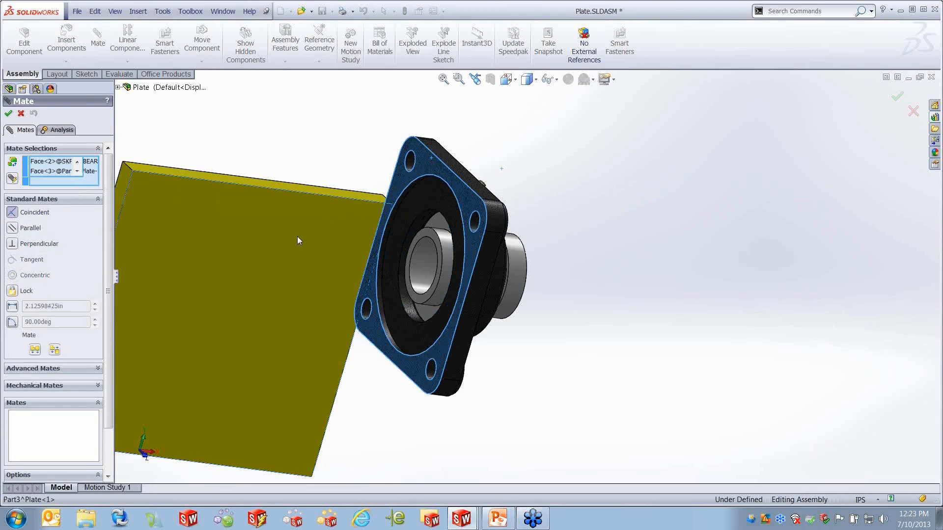
click(416, 205)
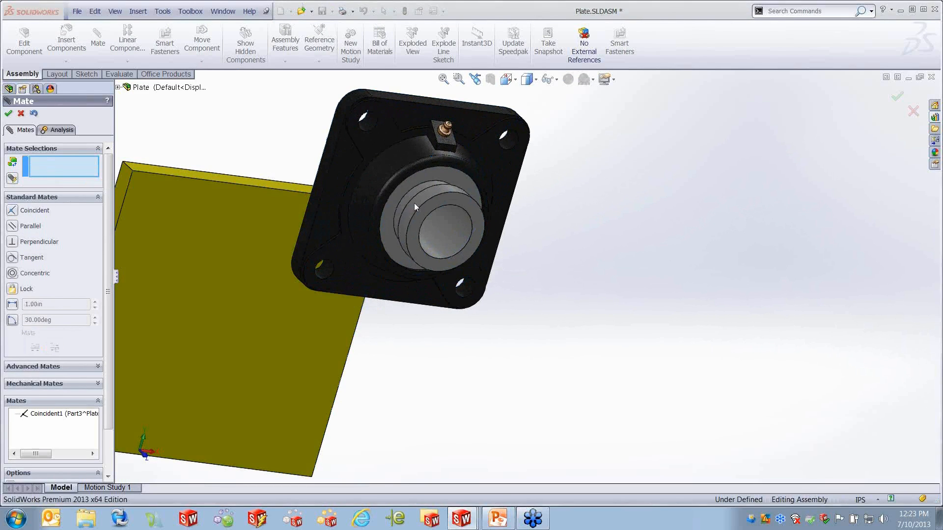
drag(361, 196, 230, 272)
click(9, 113)
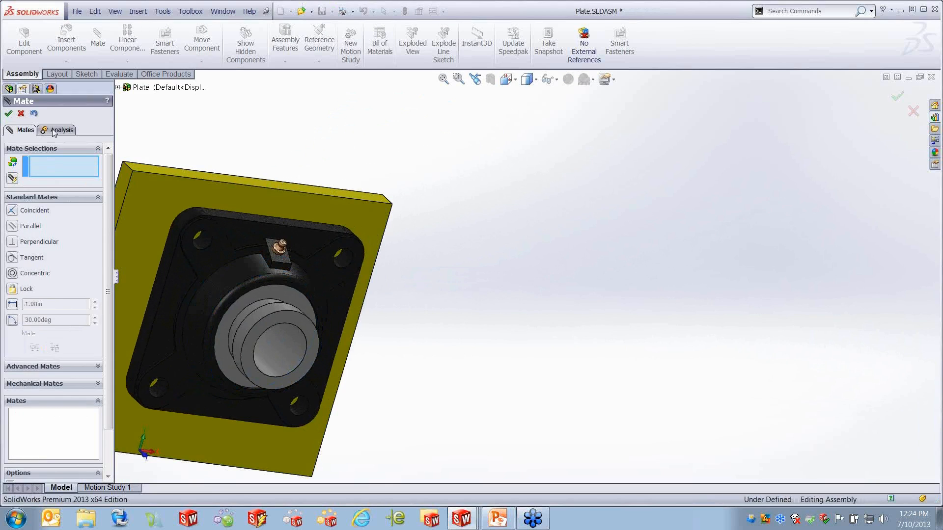
Insert the bearing's smart features with Cut-Extrude1, Cut-Extrude2 and all associated components, using the plate's front face as the reference.
scroll(528, 287, up, 4)
middle_drag(513, 284, 446, 288)
scroll(447, 288, down, 3)
click(61, 242)
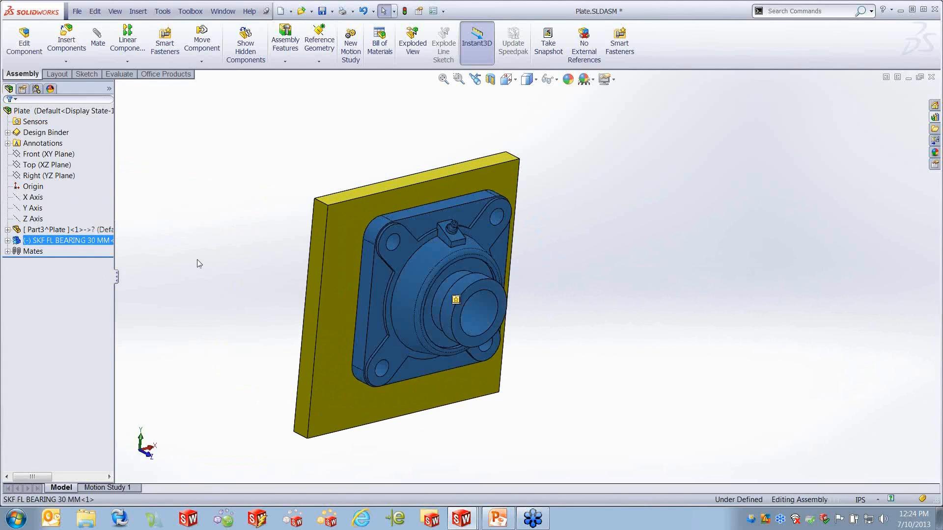
click(455, 299)
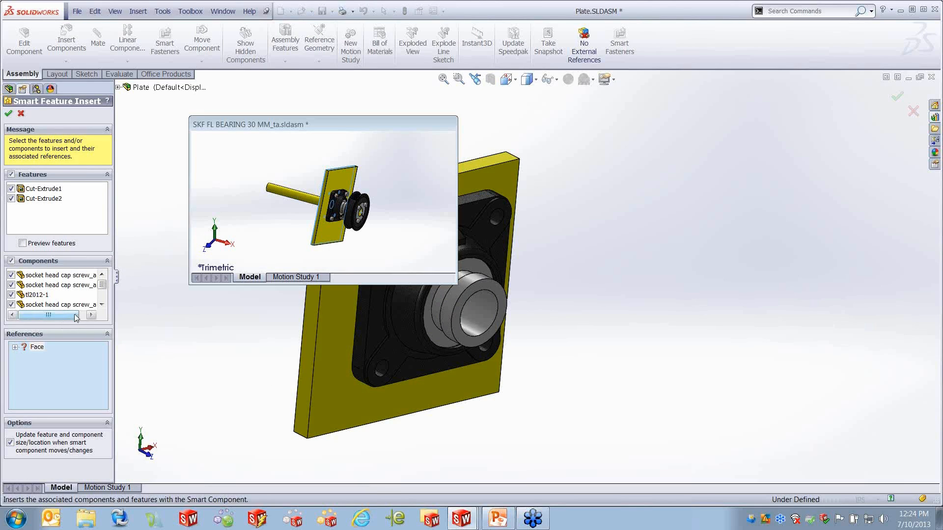
click(12, 261)
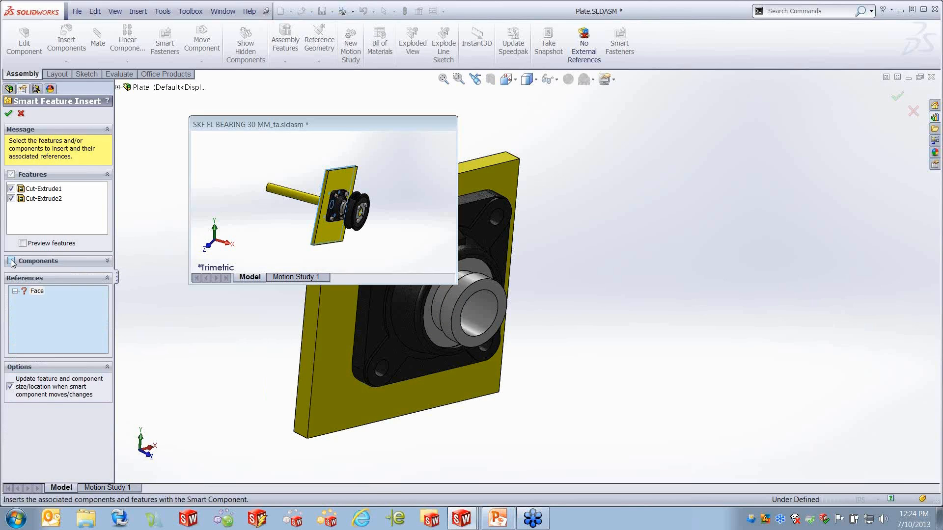
click(11, 261)
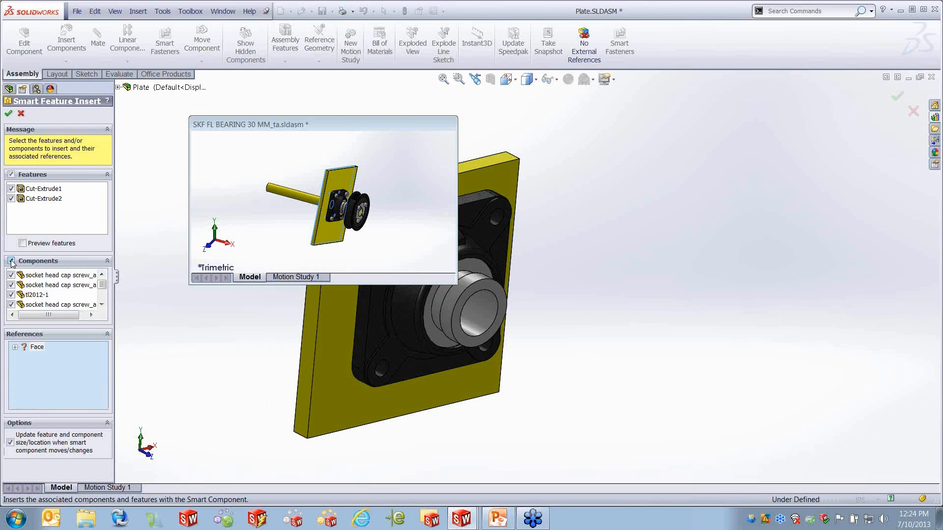
mouse_move(101, 286)
mouse_down()
mouse_move(102, 298)
mouse_move(101, 284)
mouse_up()
click(342, 376)
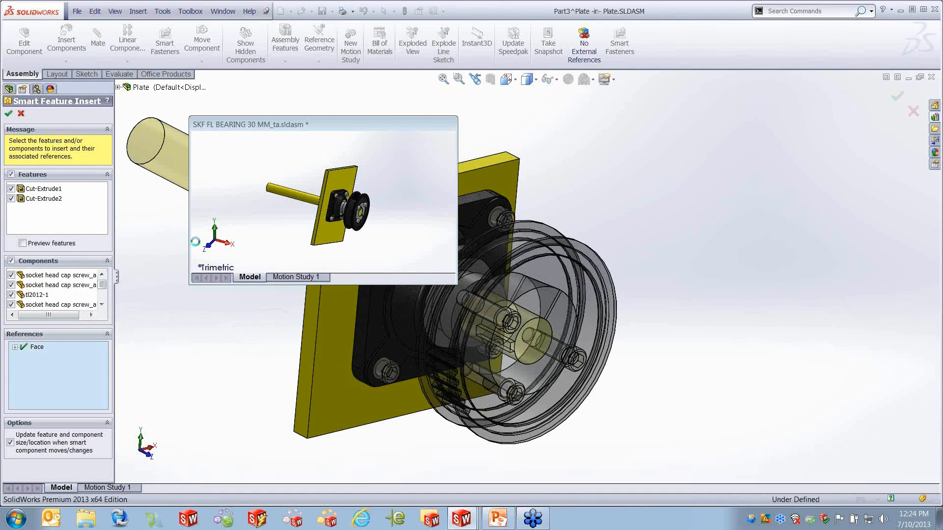
click(8, 114)
Hide the shaft that passes through the plate.
middle_drag(349, 359, 313, 297)
right_click(278, 254)
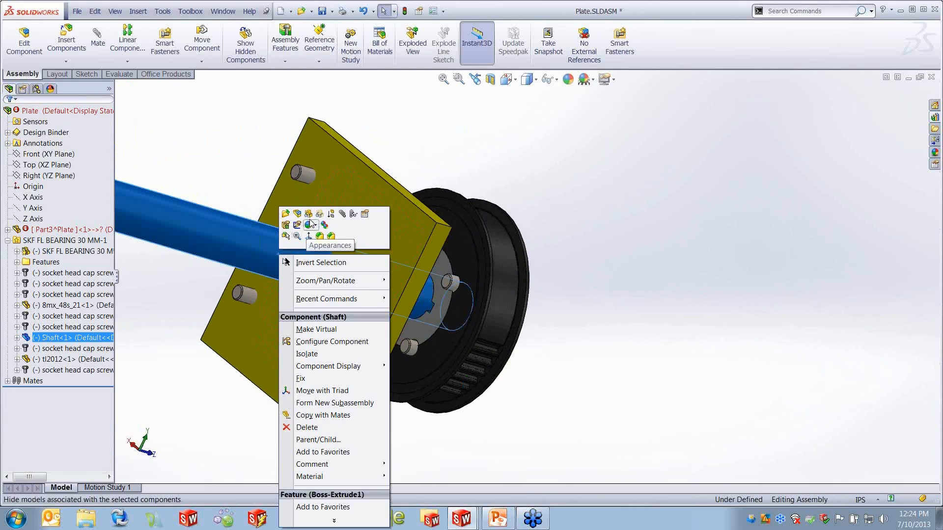
click(320, 236)
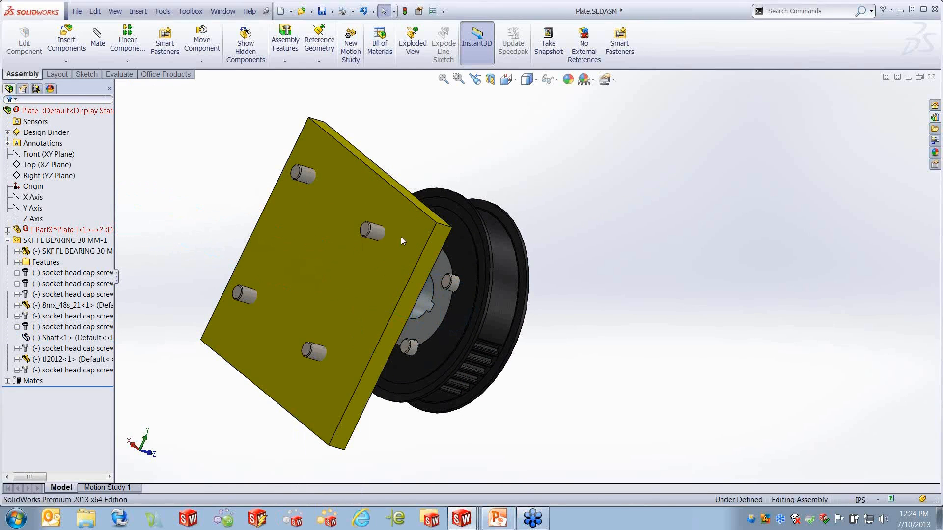
Expand the plate part in the assembly's feature tree to examine its features.
middle_drag(466, 343, 375, 311)
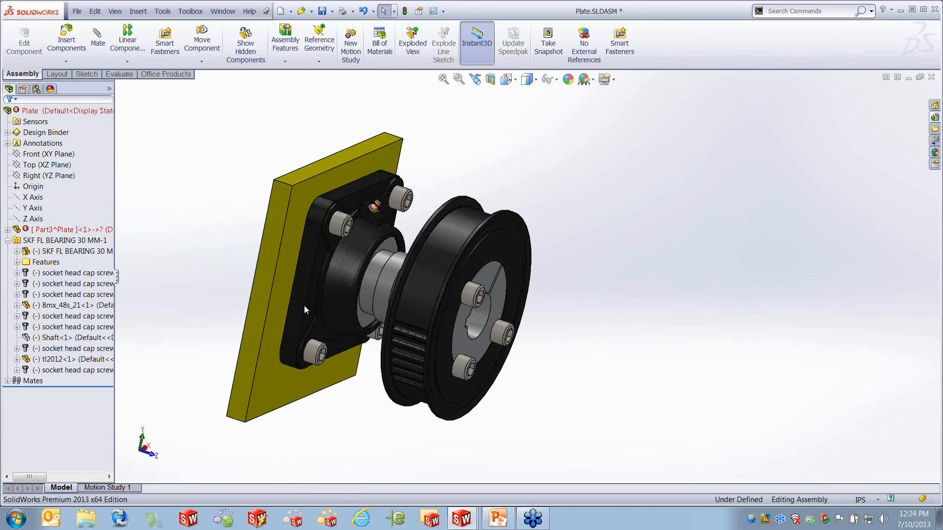
click(7, 229)
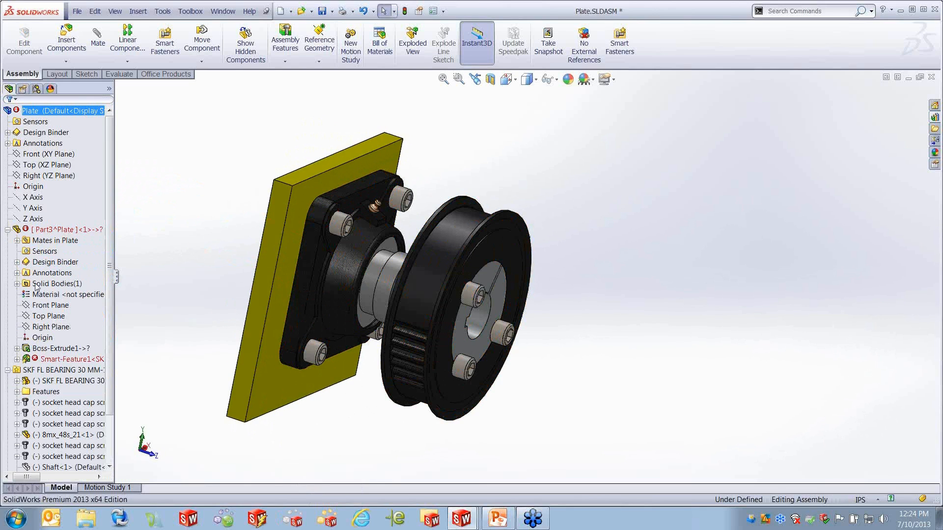
Expand the plate's failed Smart-Feature1 and examine Cut-Extrude1 with the bearing and pulley assembly.
click(17, 360)
click(63, 372)
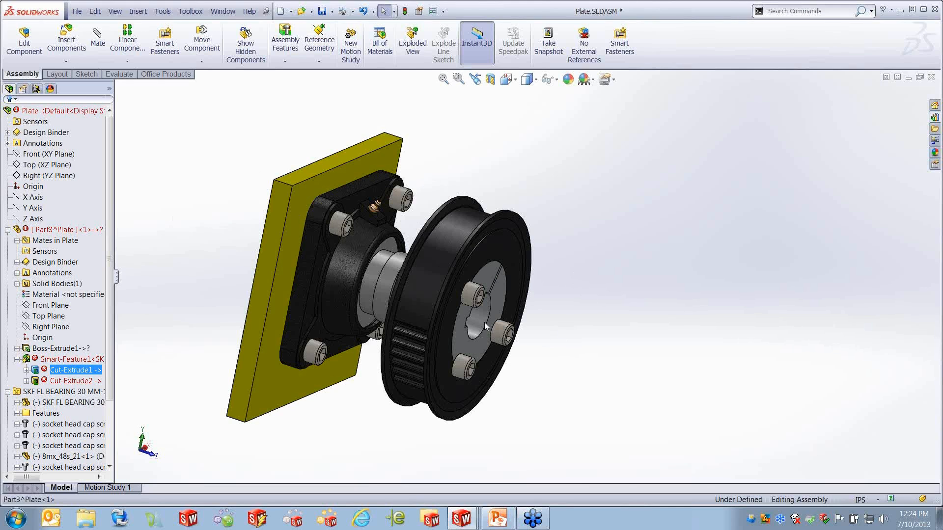
middle_drag(562, 341, 549, 310)
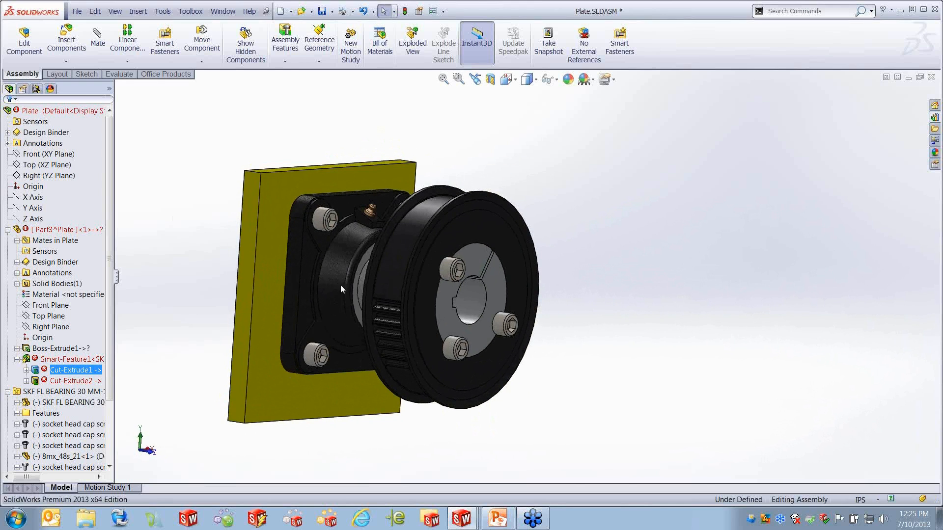
Close the Plate assembly, the SKF bearing part and the Drive assembly without saving, discarding the bearing's changes in the assembly.
click(932, 78)
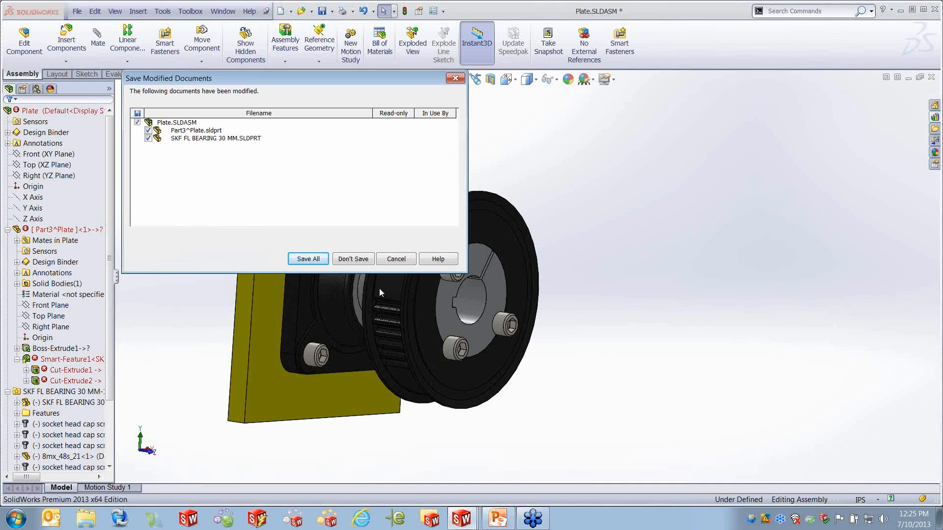
click(352, 259)
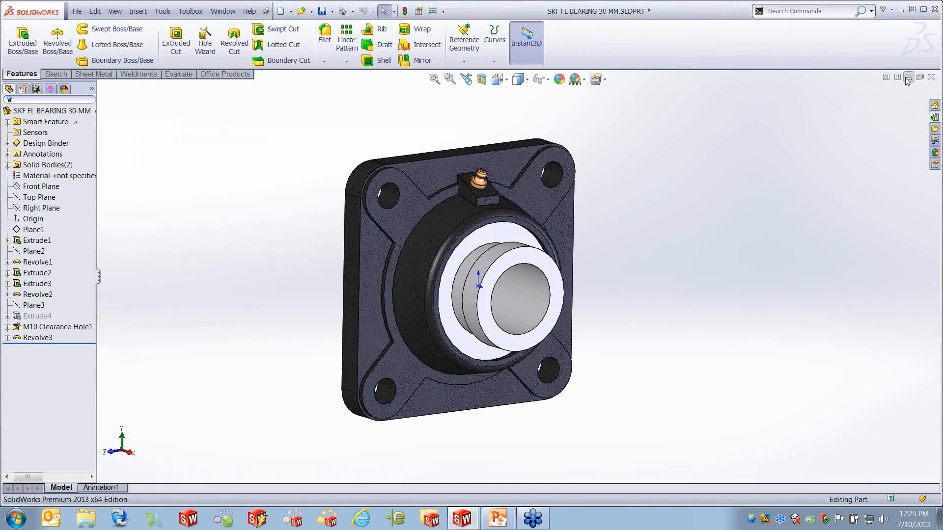
click(931, 78)
click(512, 260)
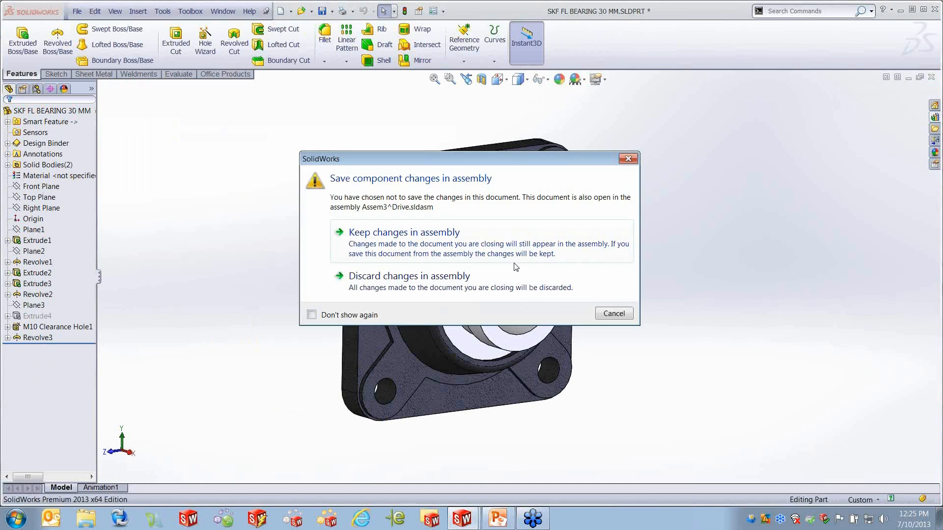
click(441, 281)
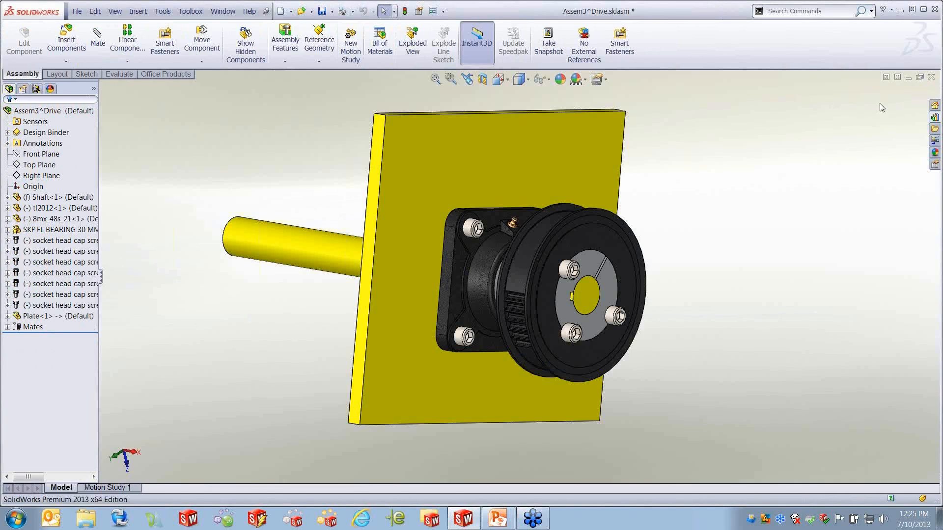
click(931, 78)
click(443, 276)
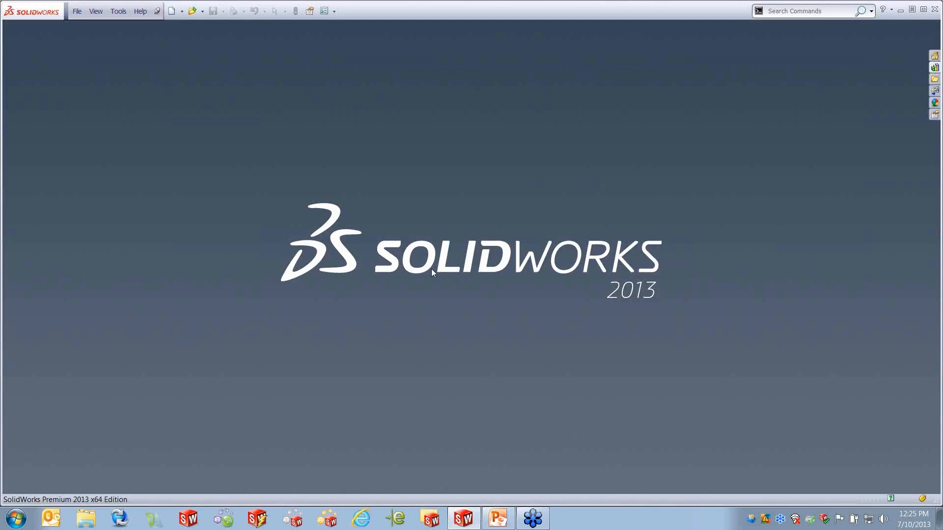
Try to open Stepped Shaft Assembly.SLDASM from the recent documents.
click(77, 11)
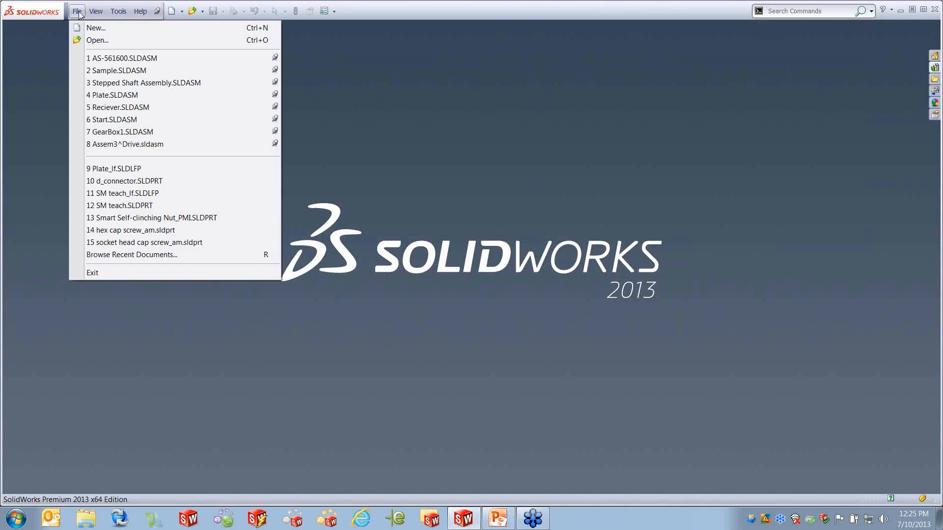
click(142, 83)
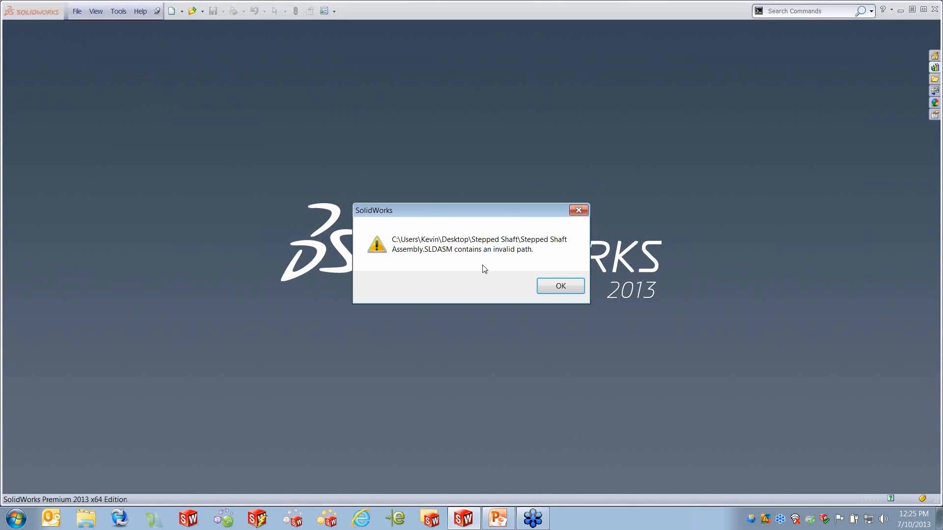
click(579, 291)
Open Stepped Shaft Assembly.SLDASM from the SMART\Components\Stepped Shaft folder on the desktop.
click(80, 15)
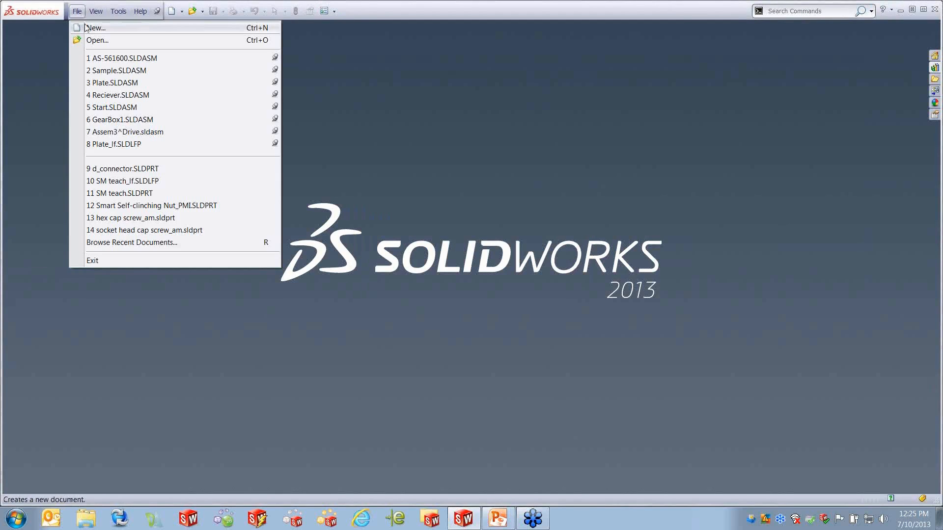
click(95, 40)
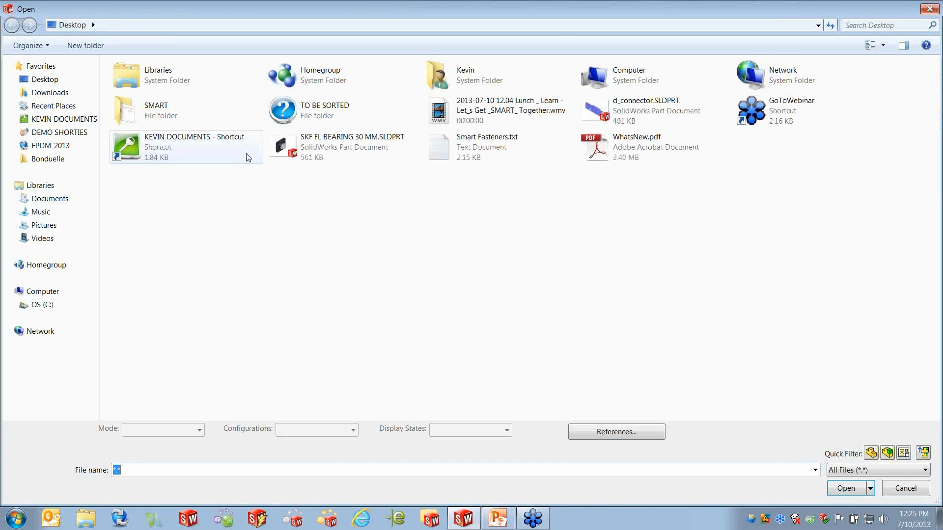
click(155, 112)
double_click(155, 111)
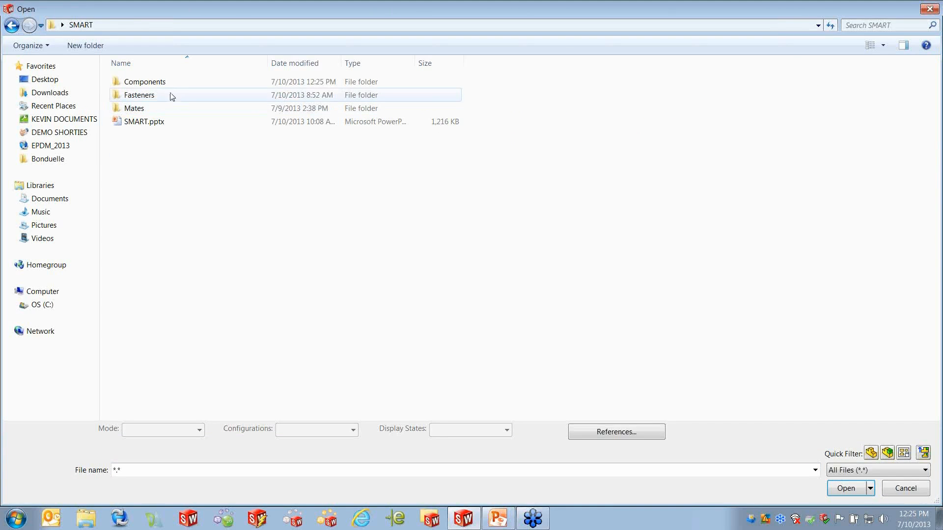
double_click(164, 85)
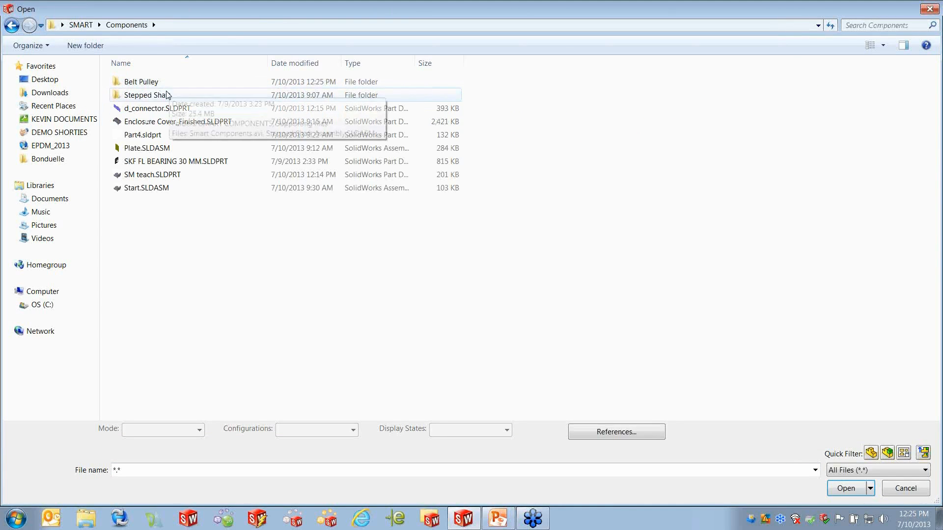
double_click(162, 95)
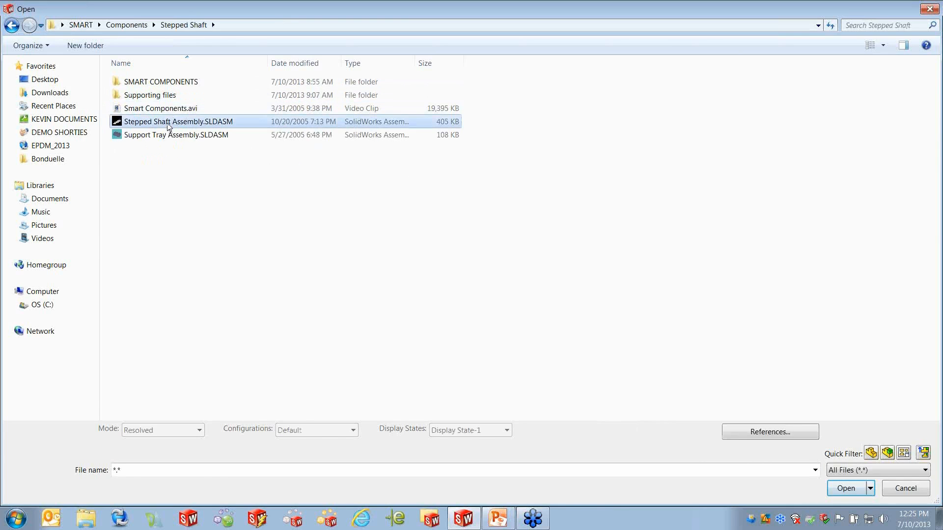
double_click(167, 125)
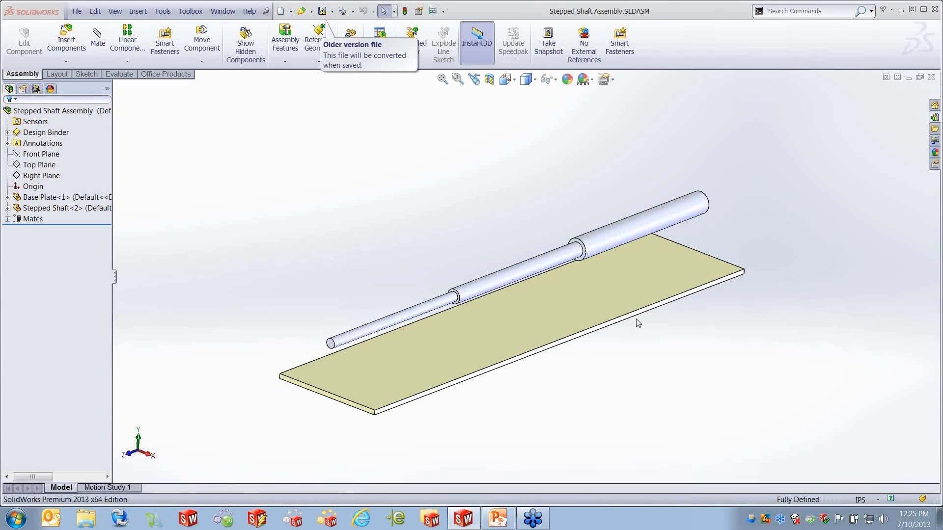
Switch to PowerPoint to read the Smart Components with Smart Features slide, and return to SolidWorks.
click(498, 518)
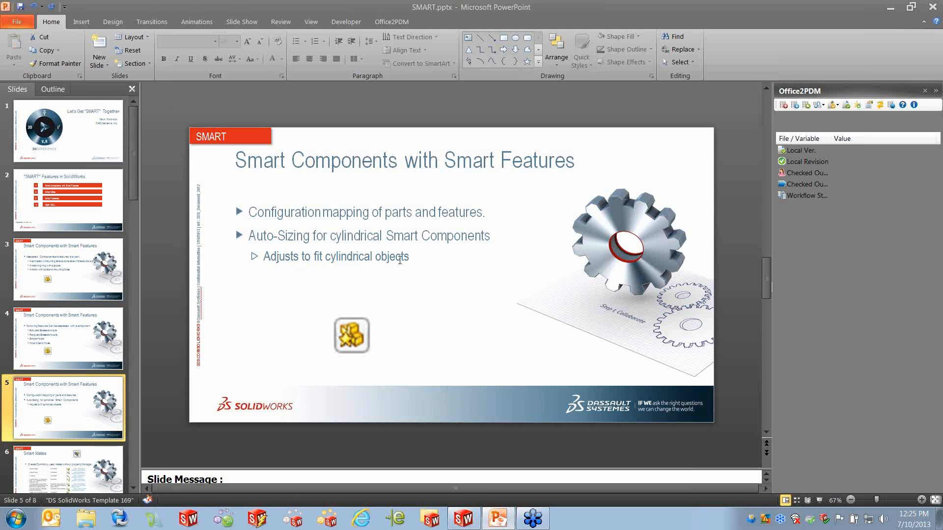
click(889, 6)
Insert the NPD Bearing smart component from the Design Library onto the thinnest shaft section, using configuration NPD-16 and a concentric mate.
click(934, 118)
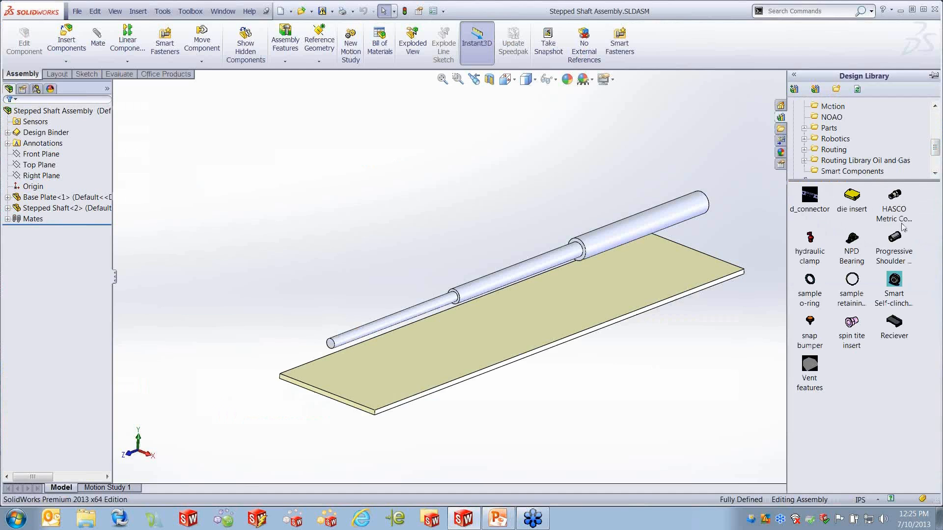
click(858, 252)
drag(853, 247, 412, 319)
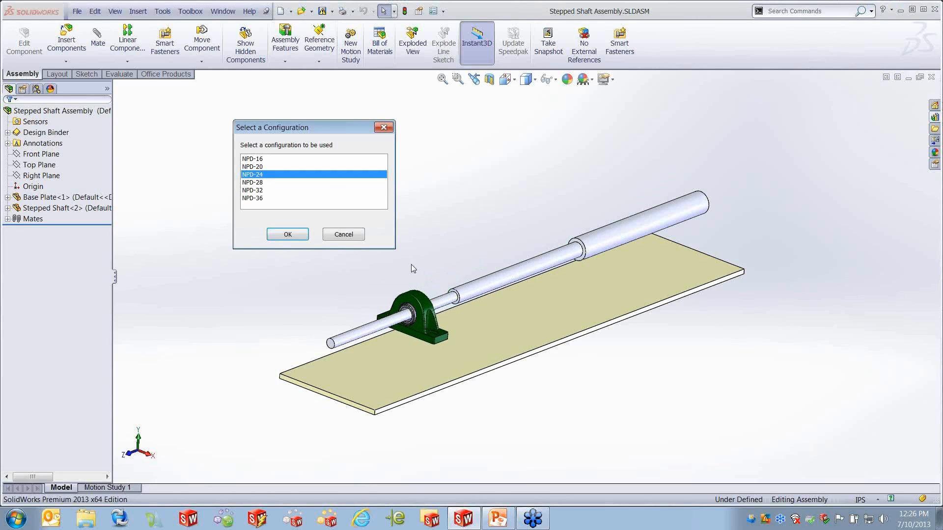
click(258, 183)
click(256, 198)
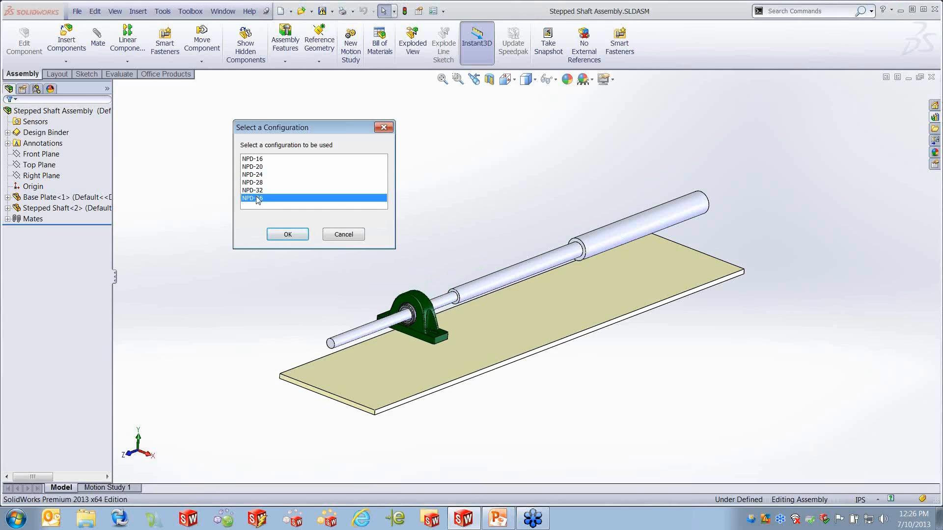
click(259, 159)
click(294, 235)
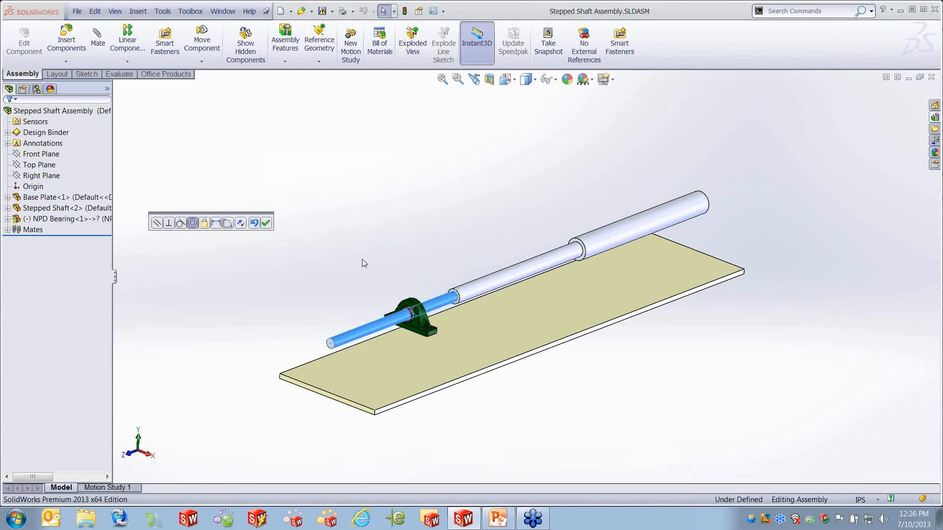
click(265, 223)
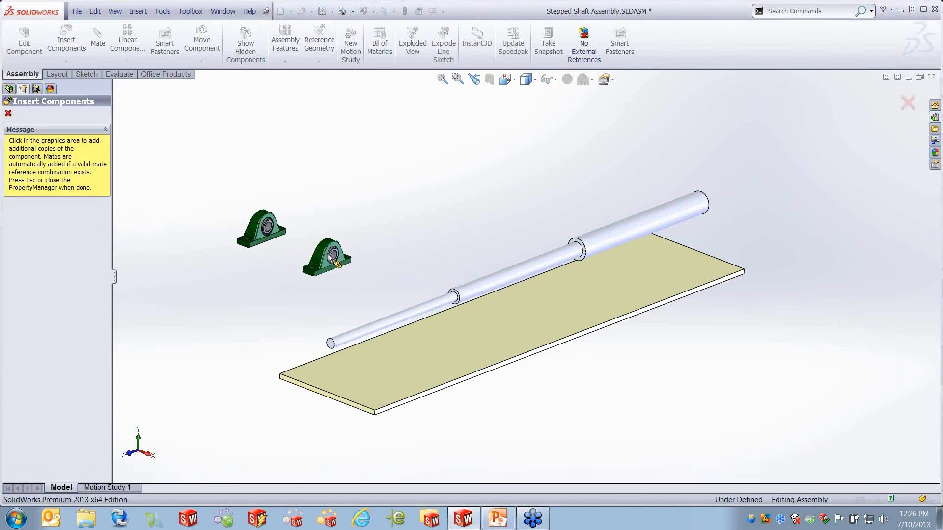
click(7, 114)
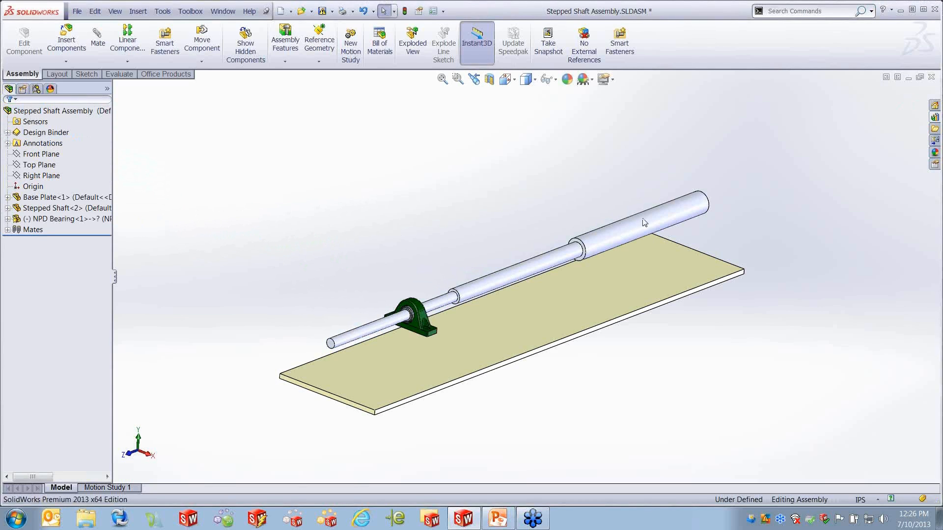
Insert one sample retaining ring from the Design Library on the thickest shaft section, using configuration 100 x 4.
click(935, 119)
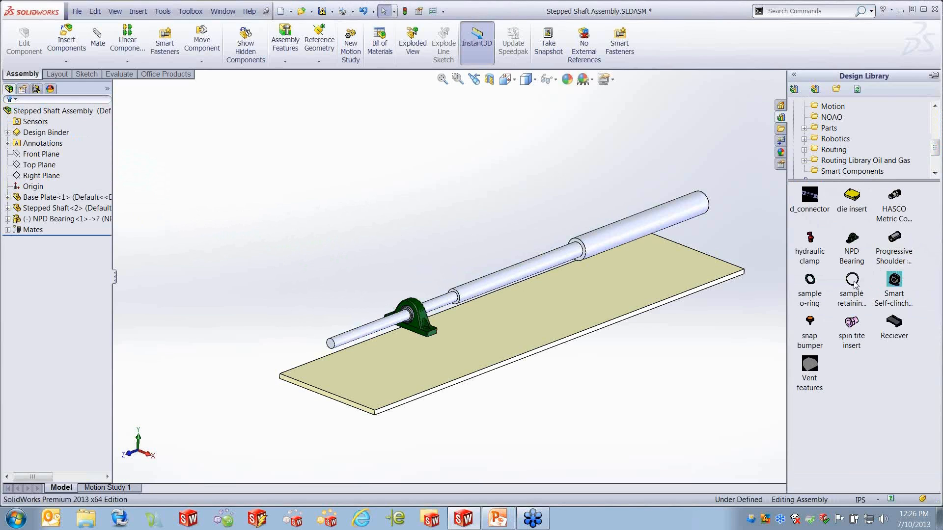
click(852, 284)
drag(853, 285, 537, 276)
drag(534, 273, 620, 243)
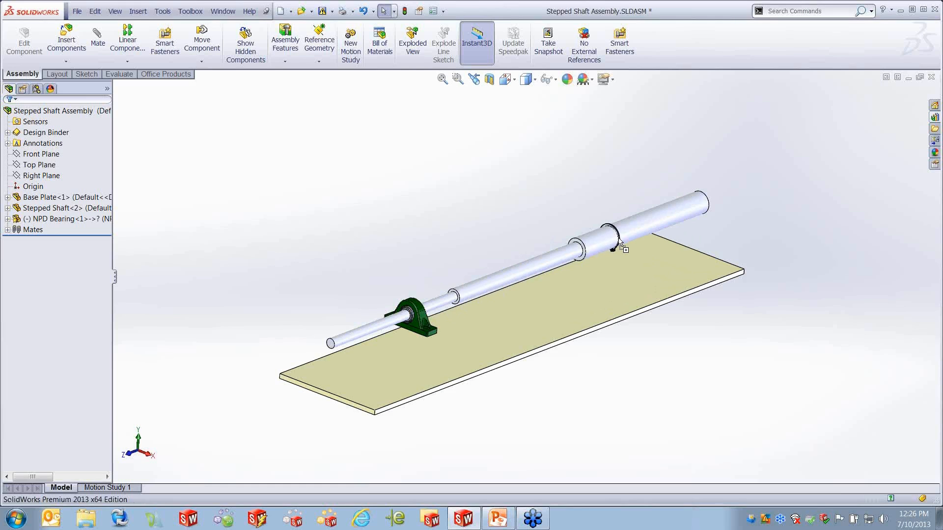
drag(620, 243, 620, 244)
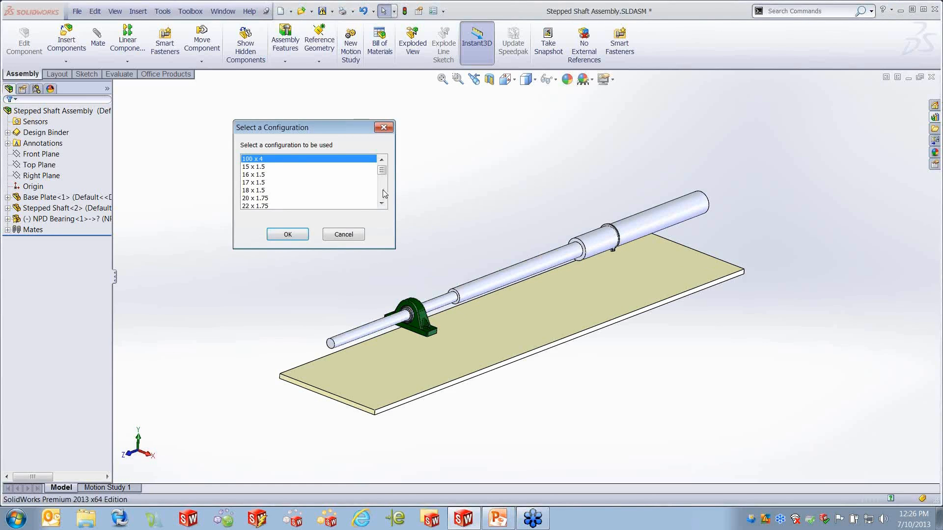
click(288, 235)
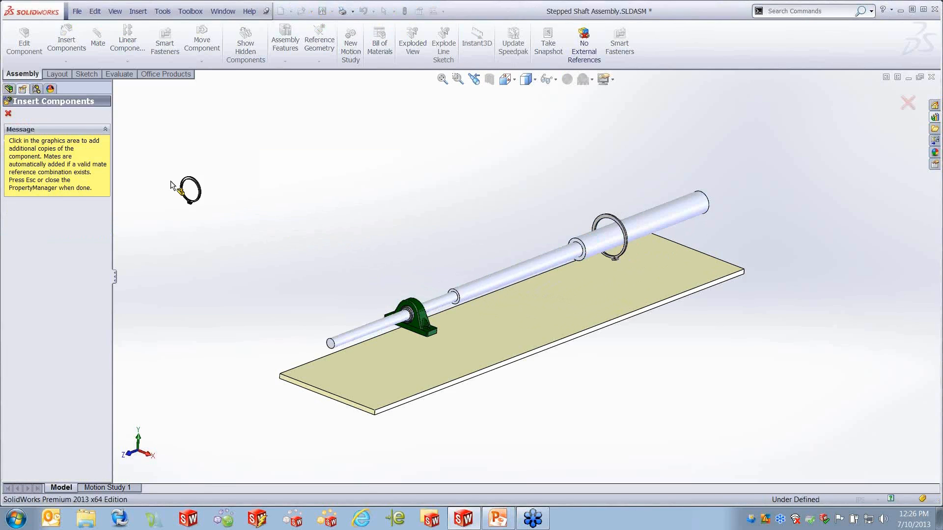
click(7, 113)
Insert the NPD Bearing's smart features, Extrude2 and its screws and washers, referencing the top face of the base plate.
click(57, 230)
ctrl+click(39, 220)
click(39, 221)
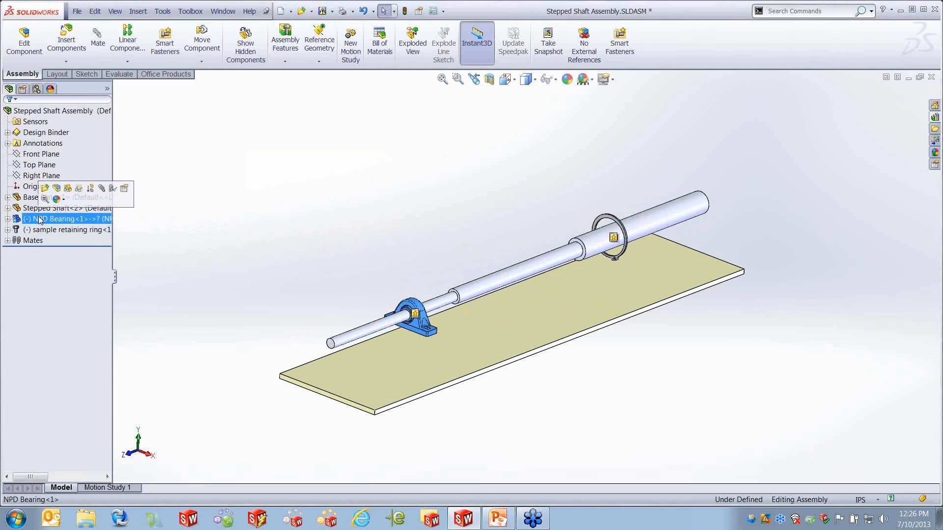
click(415, 313)
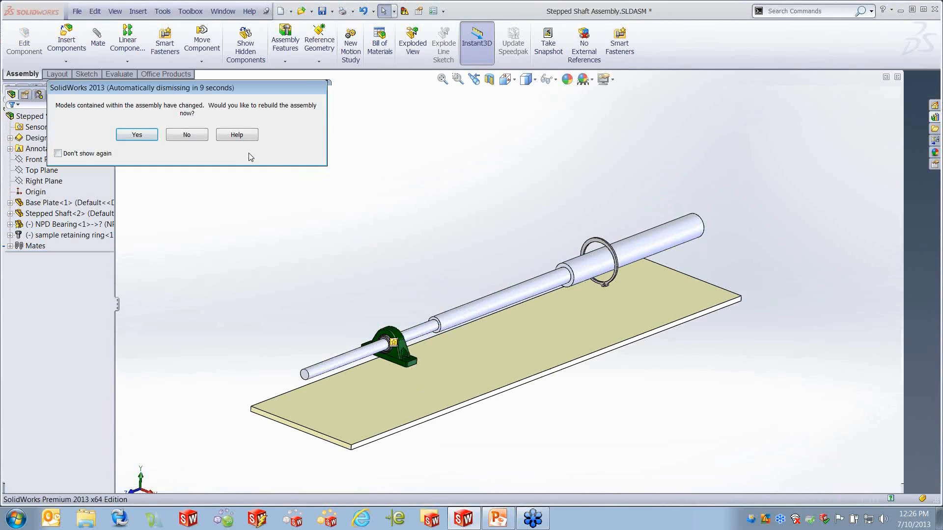
click(146, 139)
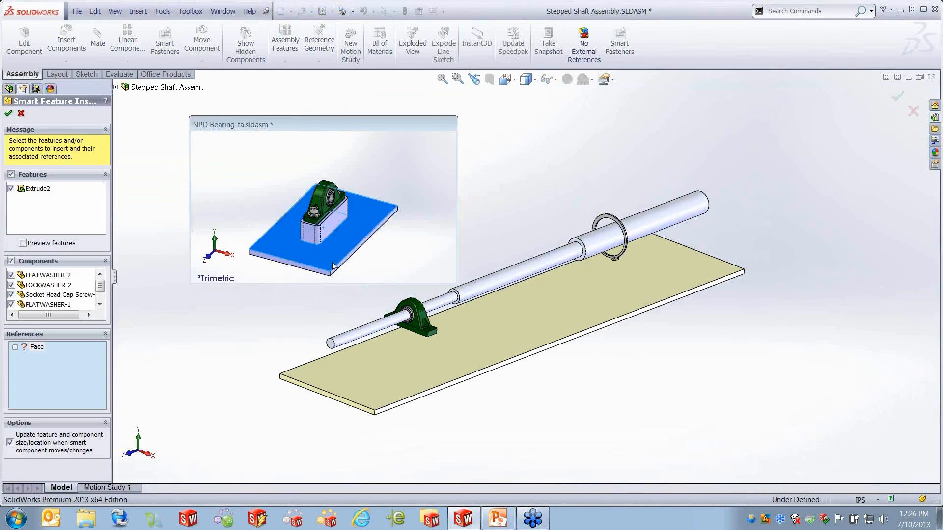
click(402, 360)
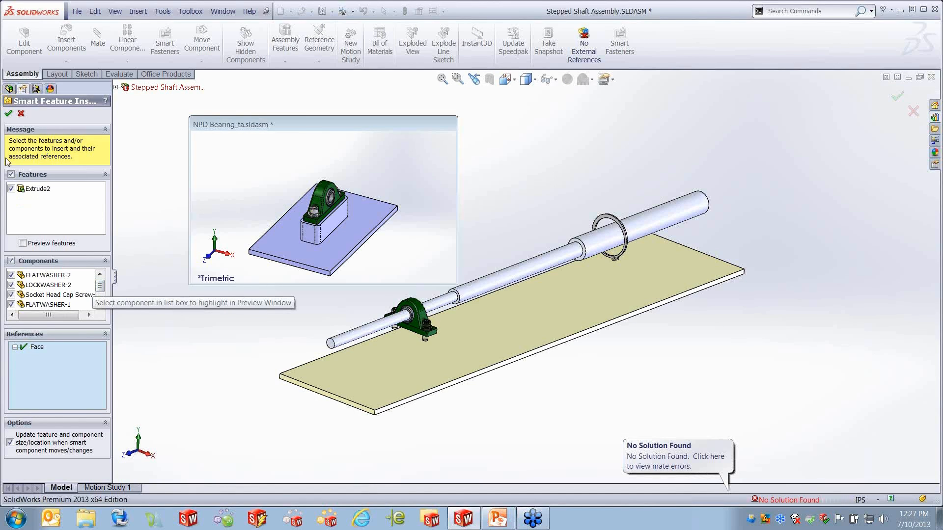
click(9, 113)
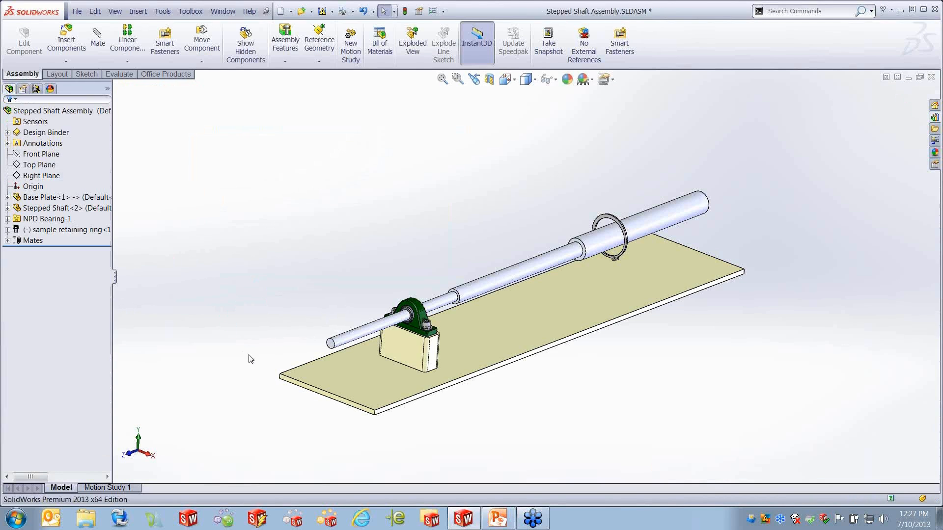
Open the NPD Bearing part from the assembly and edit its Smart Feature in the defining assembly.
scroll(437, 353, down, 5)
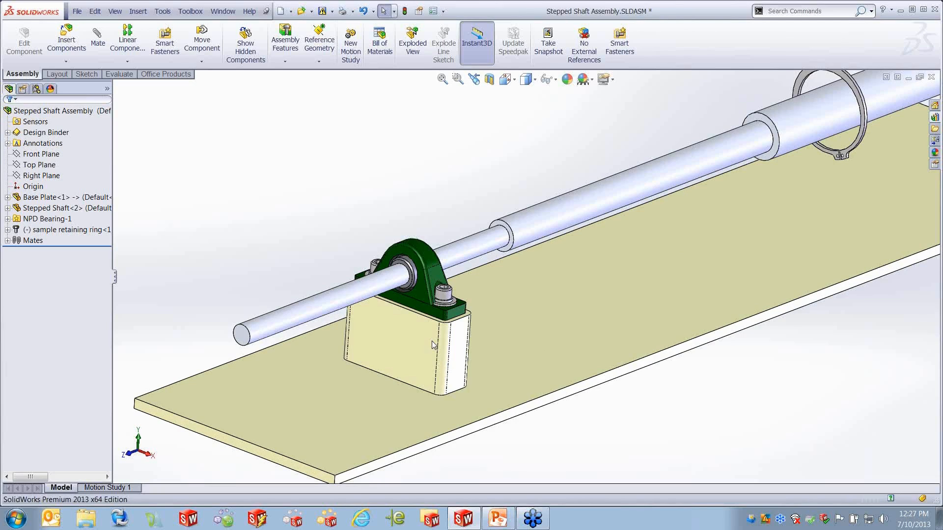
right_click(436, 273)
click(444, 205)
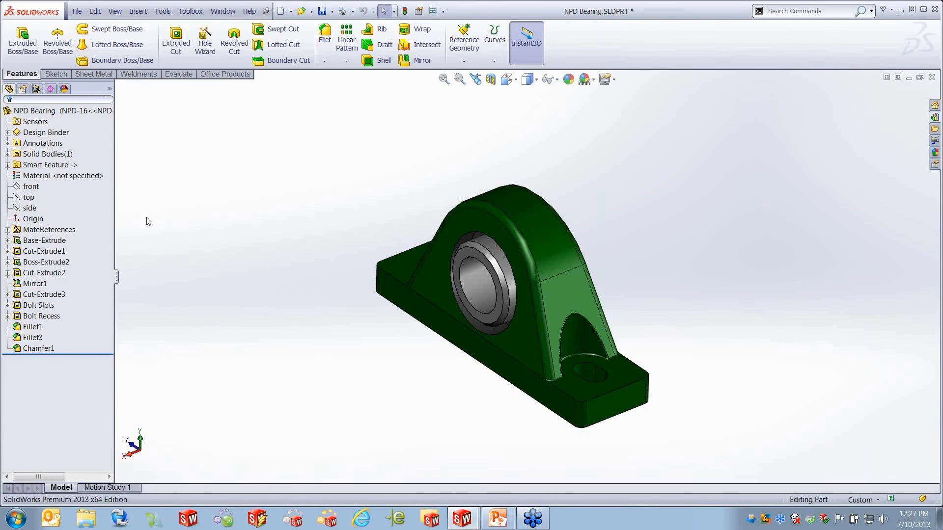
right_click(52, 164)
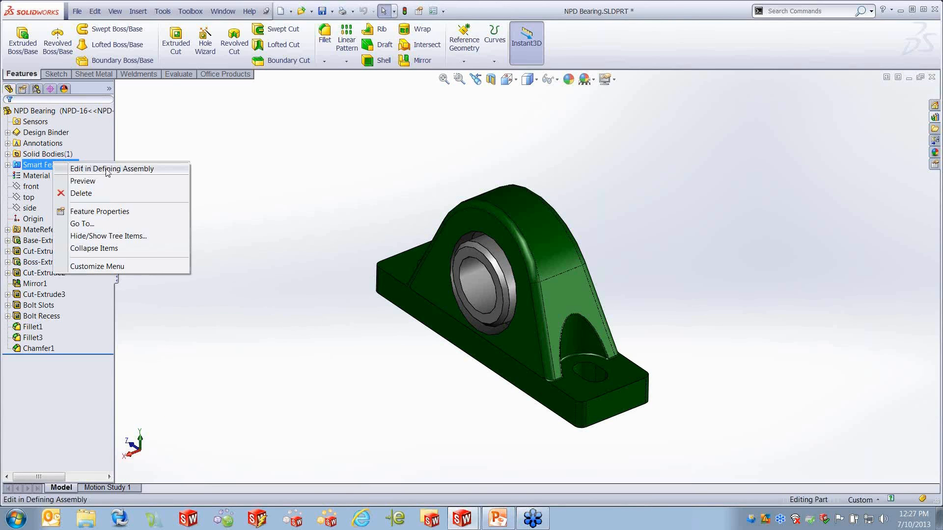
click(107, 169)
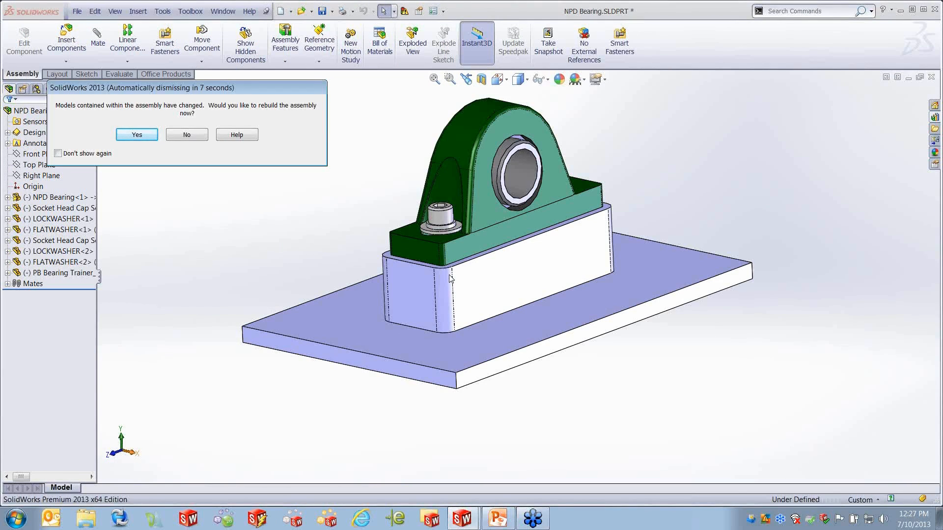
Rebuild the defining assembly and open the smart component definition to examine its Auto Size concentric mate reference on the bearing bore.
click(148, 136)
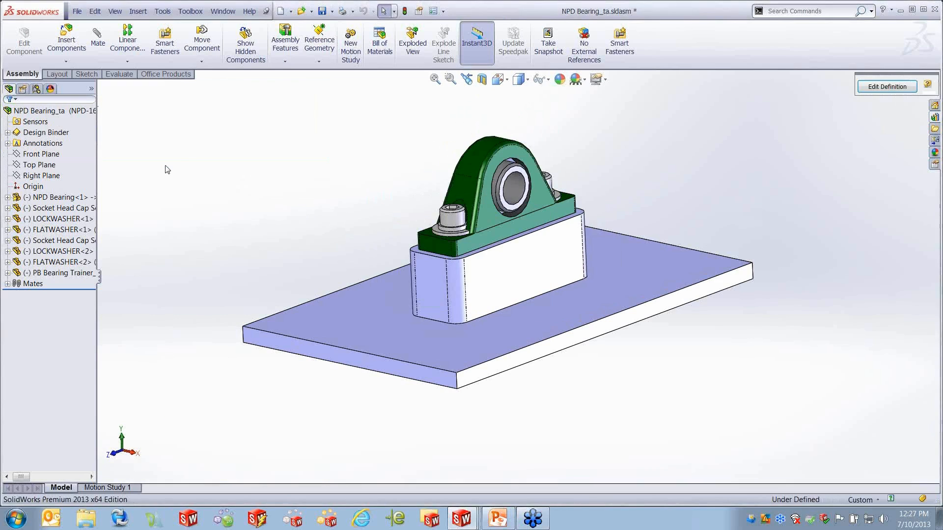
click(887, 86)
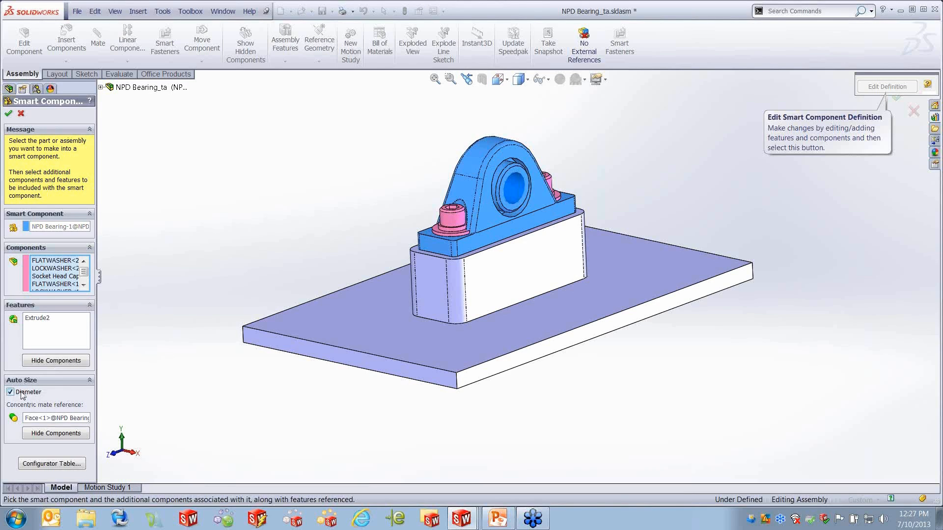
click(47, 418)
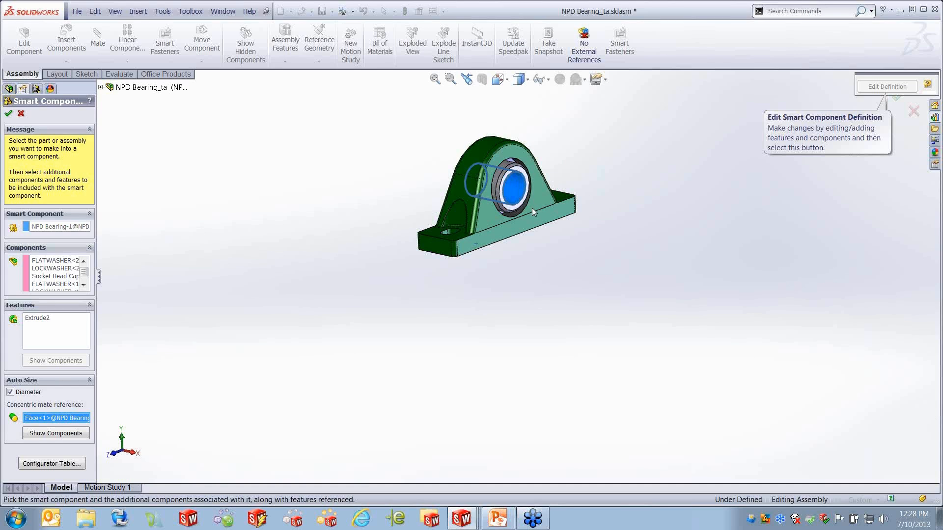
Review the Configurator Table across to the Minimum Diameter and Maximum Diameter columns, and close it without changes.
click(42, 462)
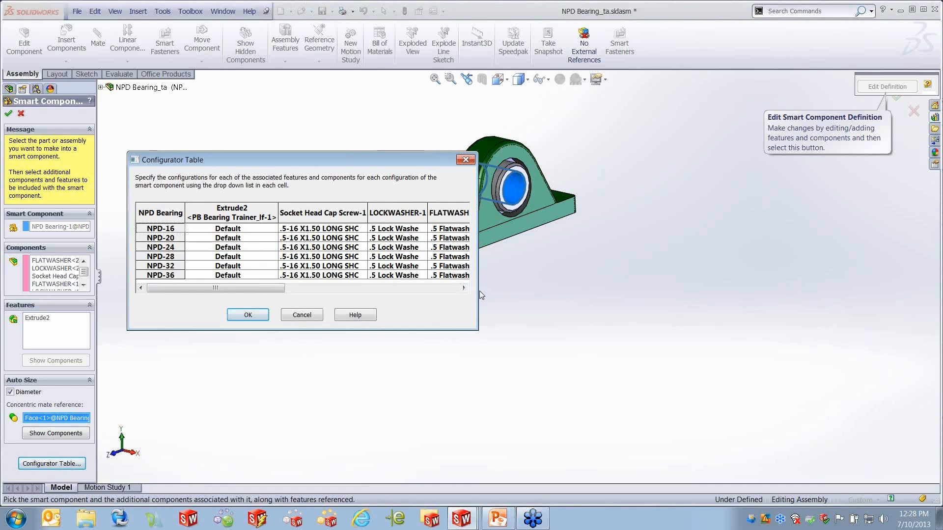
drag(479, 292, 764, 283)
drag(587, 288, 711, 300)
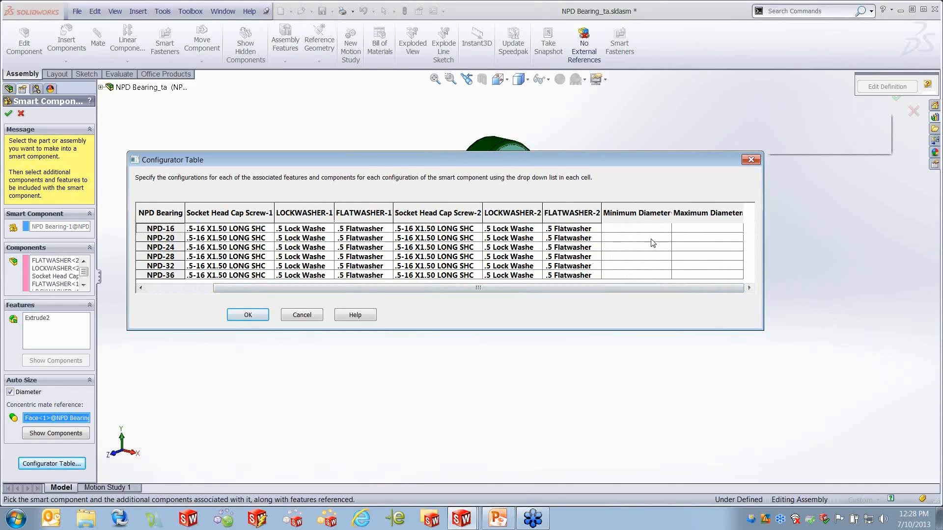
click(640, 230)
click(301, 315)
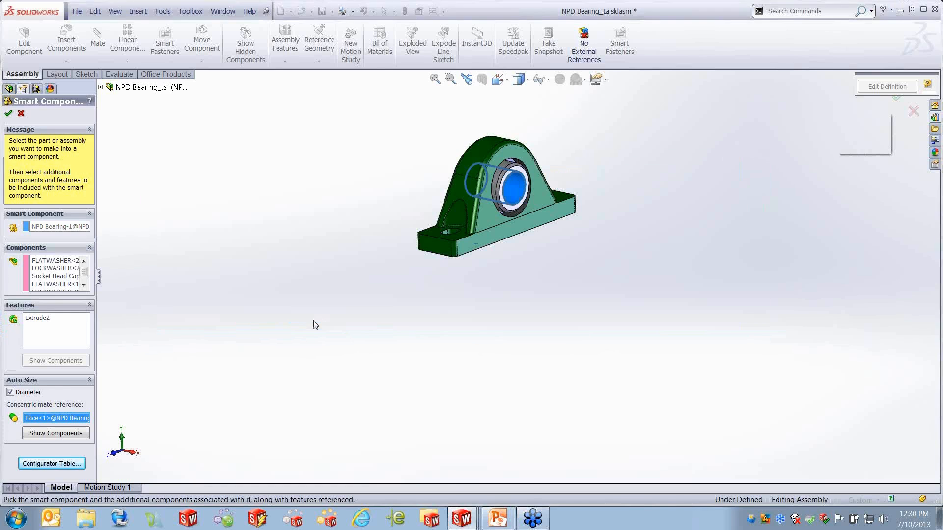
Switch to PowerPoint and run the SMART presentation from the current slide, advancing to the Smart Mates slide.
click(498, 525)
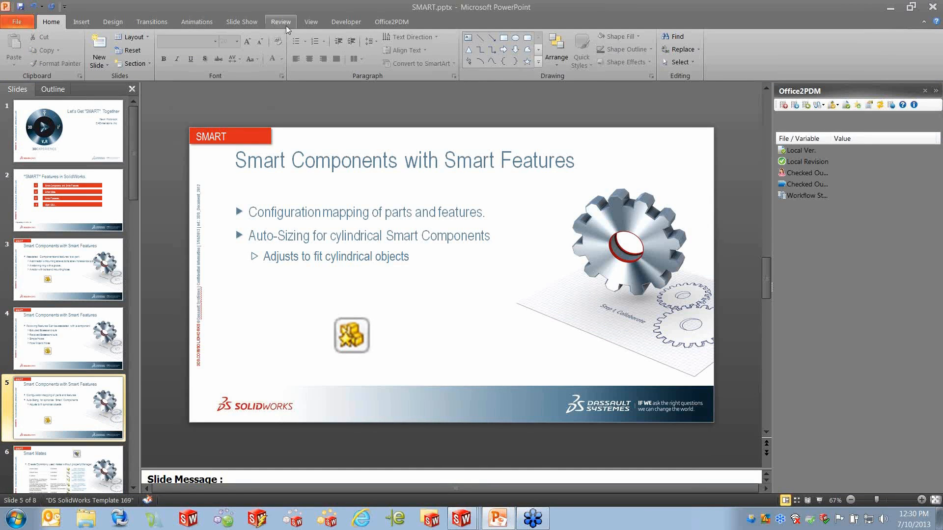
click(248, 24)
click(53, 49)
click(390, 309)
click(391, 311)
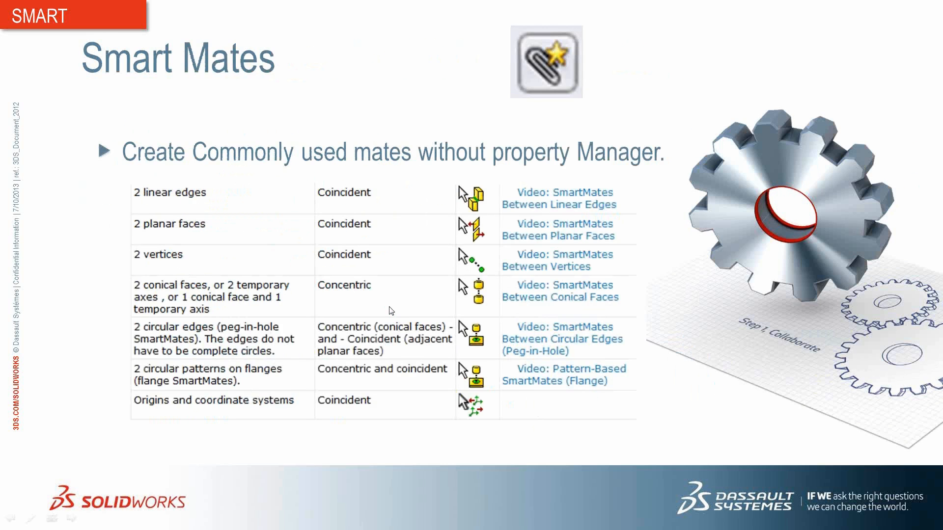
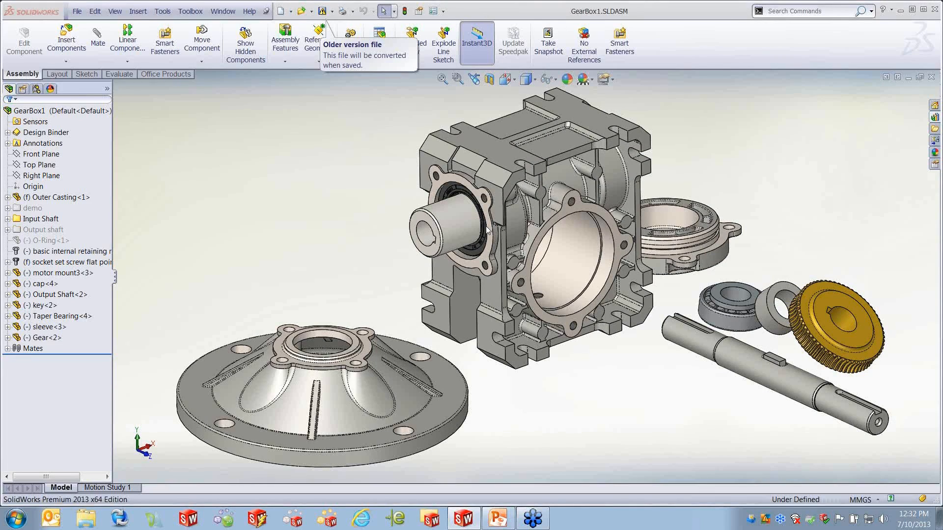
click(97, 43)
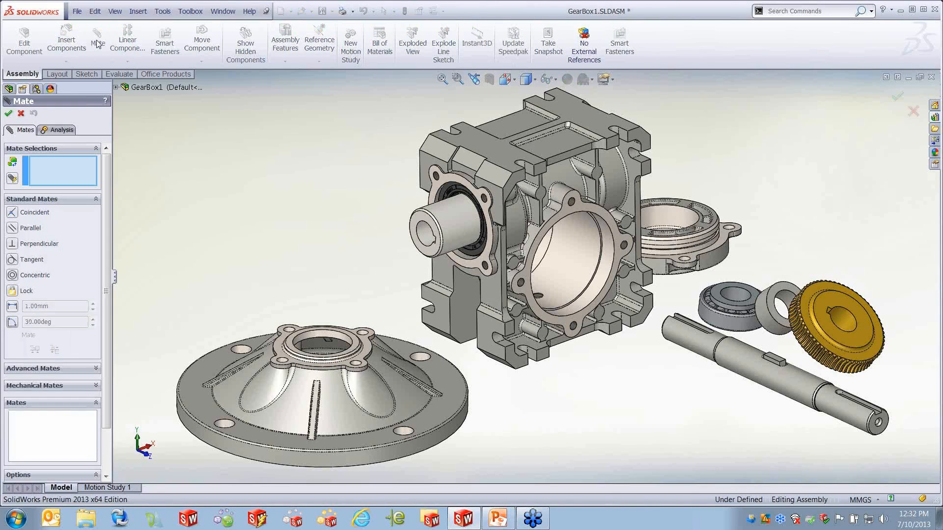
click(21, 113)
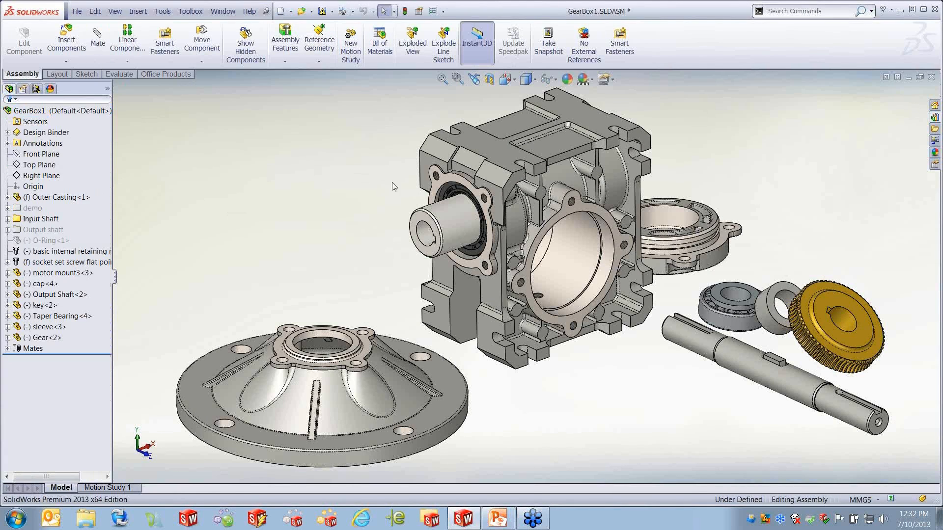
click(102, 42)
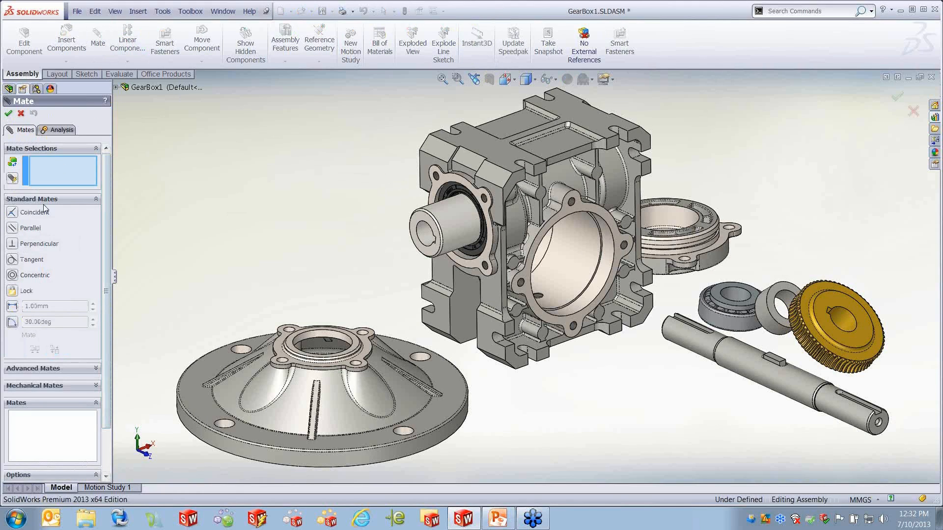
click(21, 114)
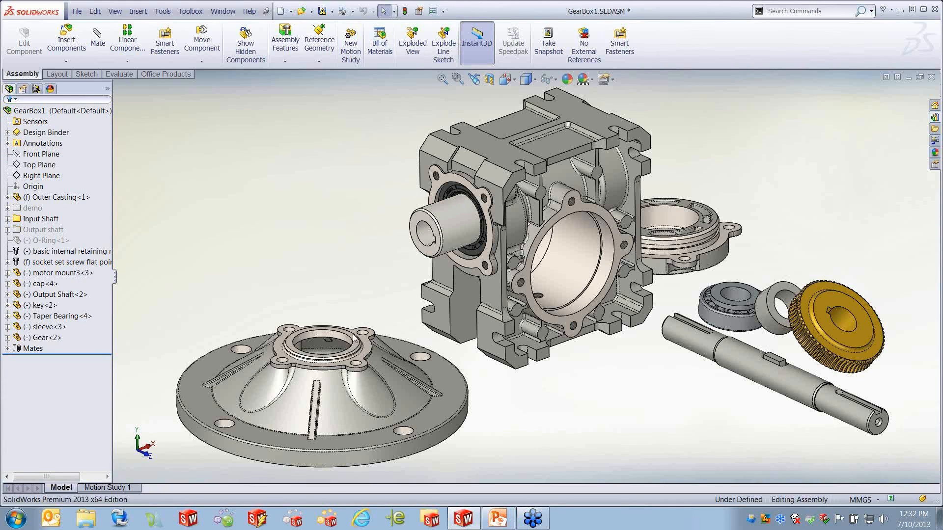
SmartMate the motor mount to the outer casing's input-side flange by matching the circular edges of their bolt holes, peg-in-hole style.
drag(353, 338, 363, 257)
scroll(452, 209, down, 5)
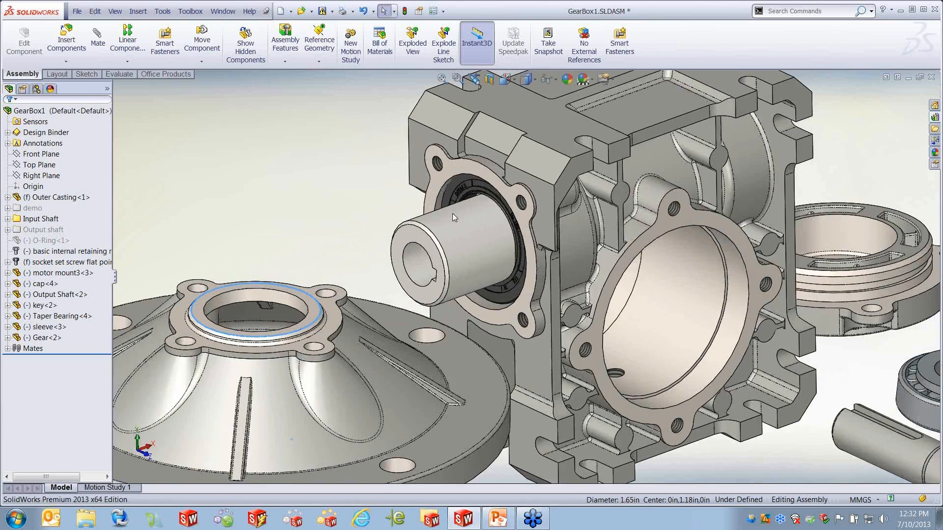
click(291, 205)
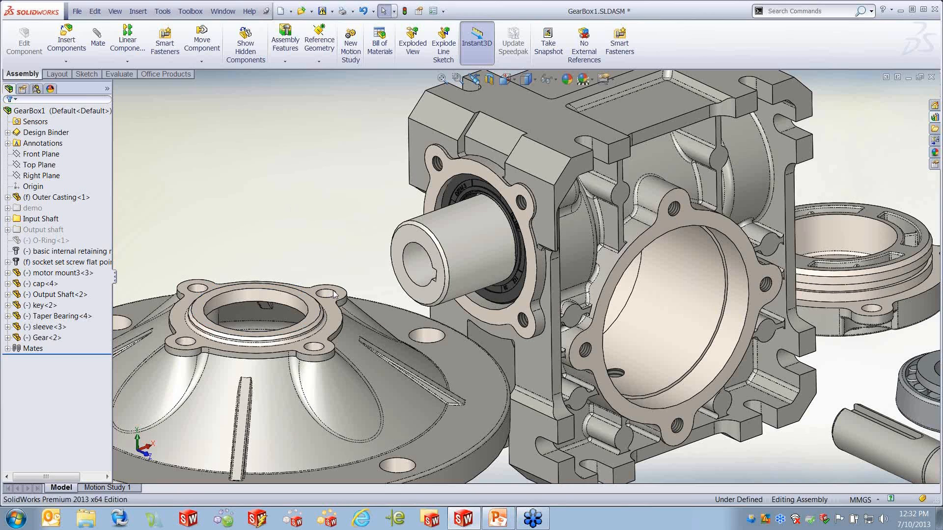
alt+drag(332, 291, 433, 172)
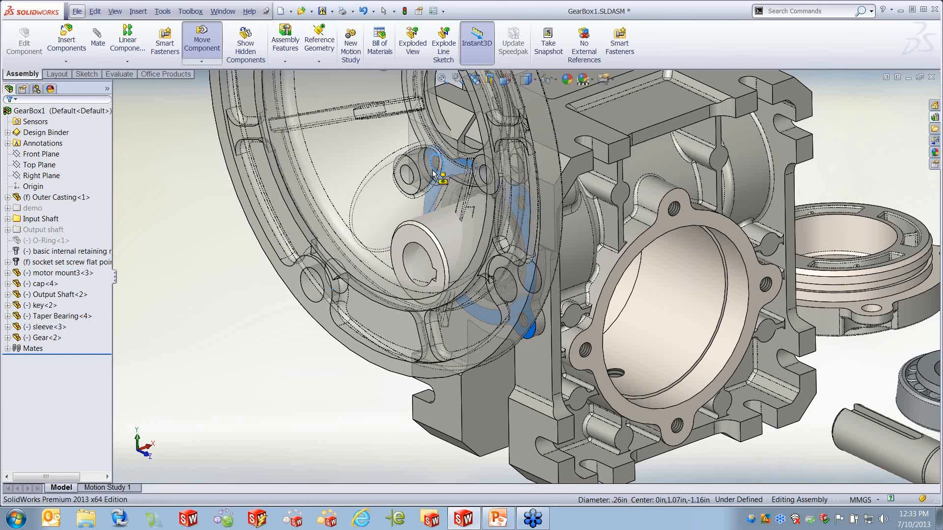
drag(433, 173, 432, 171)
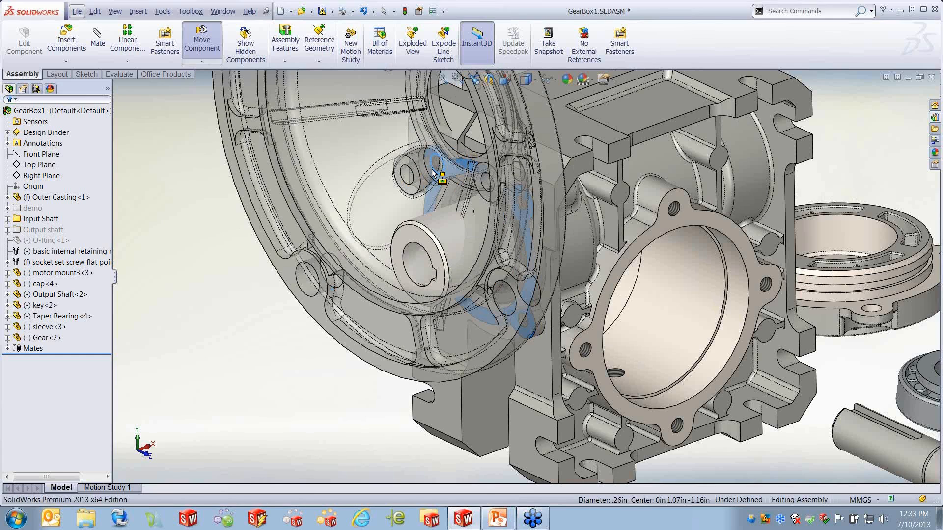
drag(432, 172, 476, 248)
Add a concentric SmartMate between the output shaft's cylindrical face and the large side bore of the outer casing.
scroll(367, 239, up, 5)
scroll(476, 248, down, 4)
mouse_move(601, 294)
middle_down()
mouse_move(687, 334)
mouse_move(609, 299)
middle_up()
scroll(713, 396, up, 5)
scroll(746, 383, down, 3)
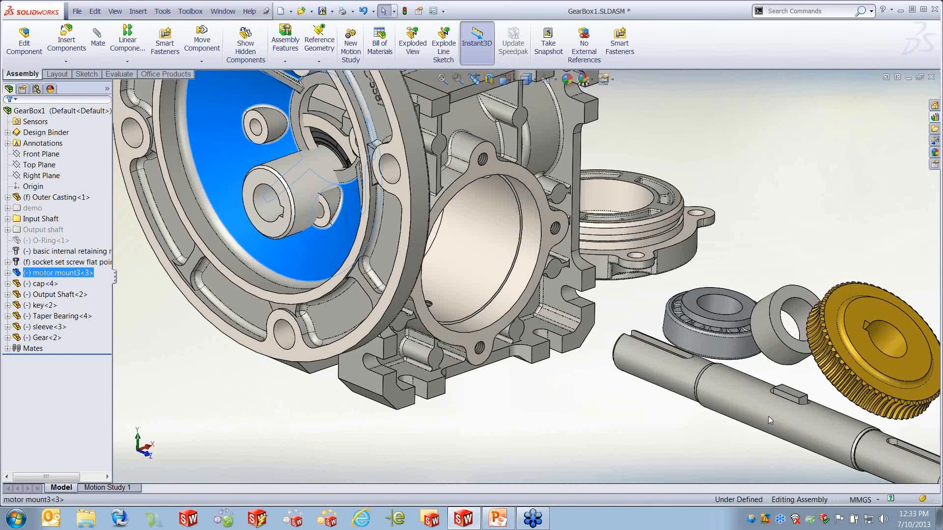
click(739, 398)
drag(727, 391, 484, 247)
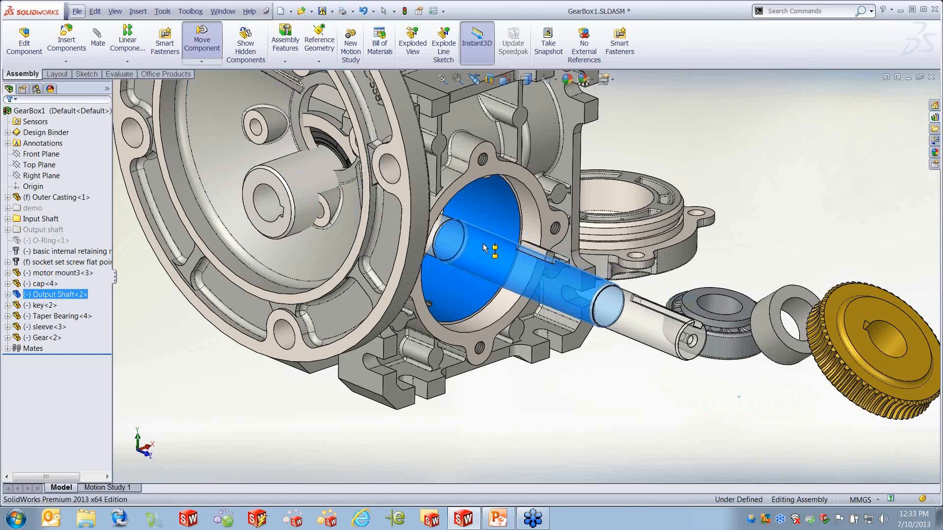
alt+drag(483, 244, 483, 244)
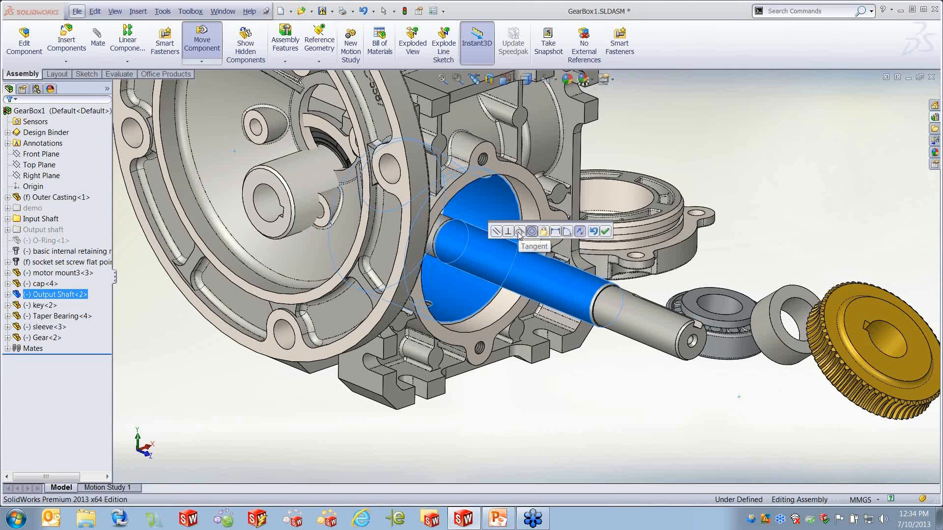
click(605, 231)
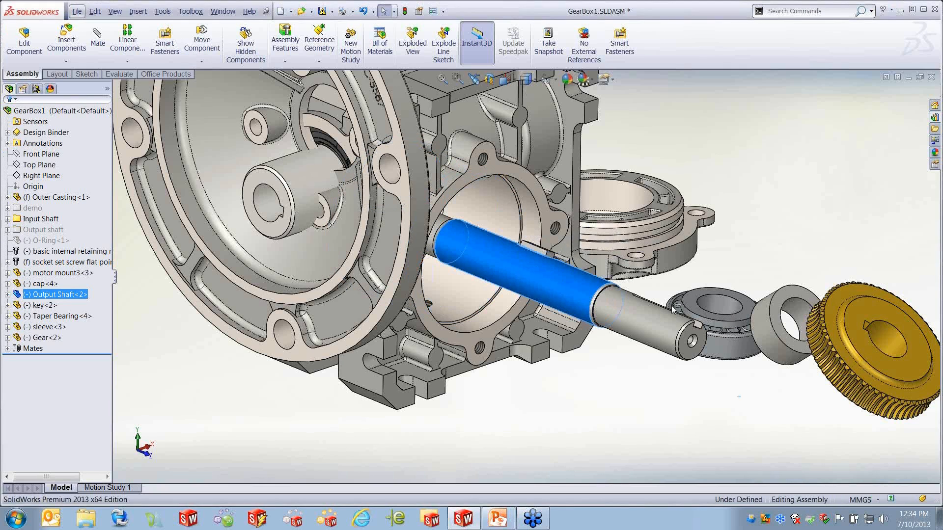
SmartMate the output shaft's end face to the casing's side flange face with a 2 mm distance mate in the flipped direction.
click(699, 339)
alt+drag(699, 339, 524, 180)
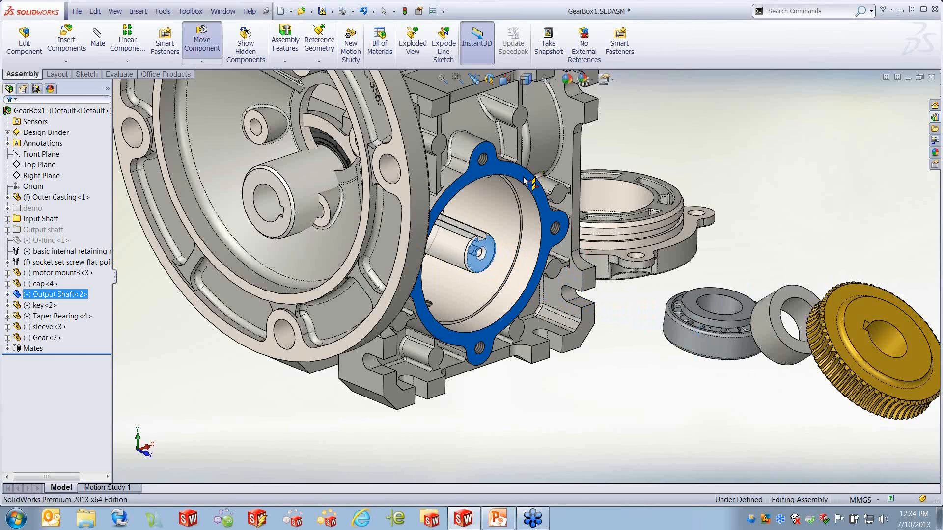
alt+drag(523, 177, 524, 177)
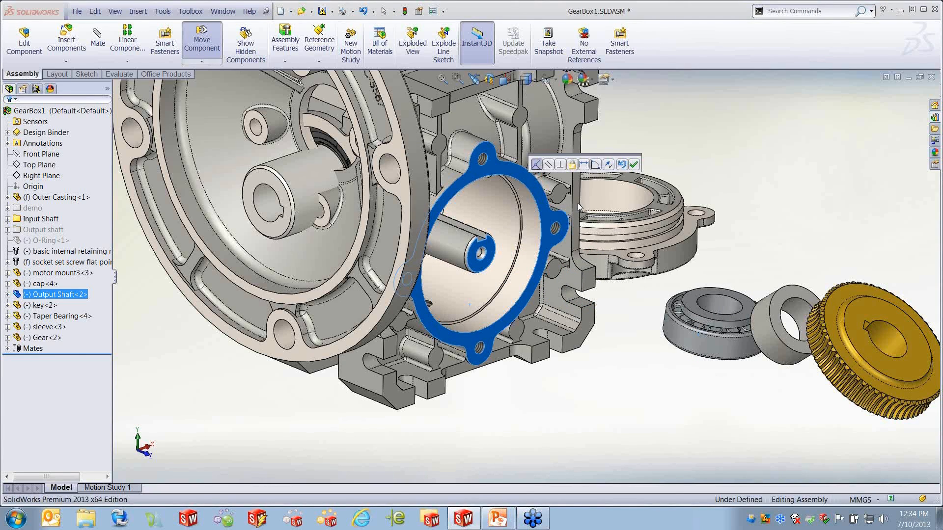
click(584, 167)
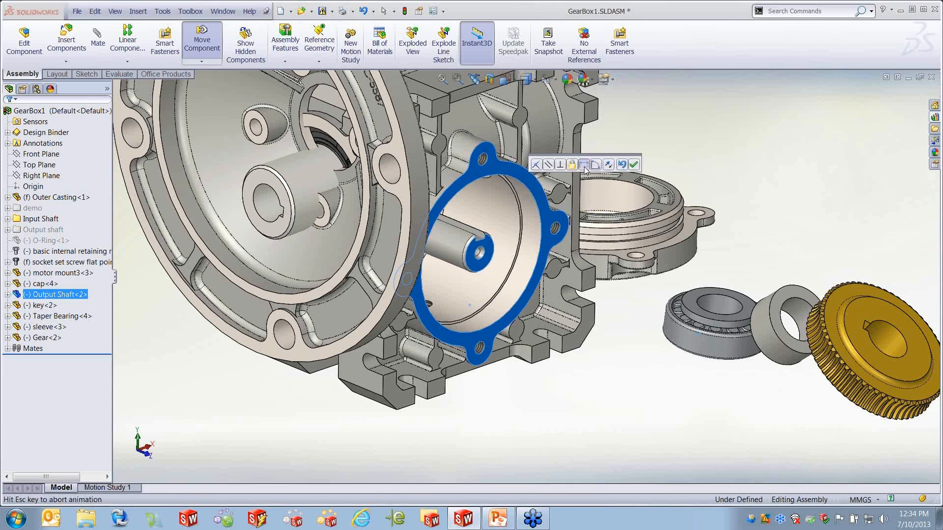
text(2)
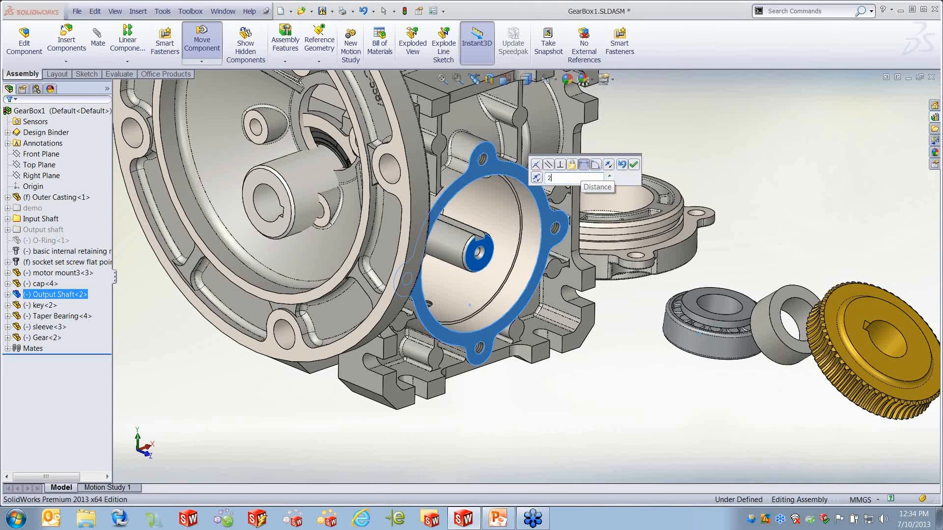
key(Return)
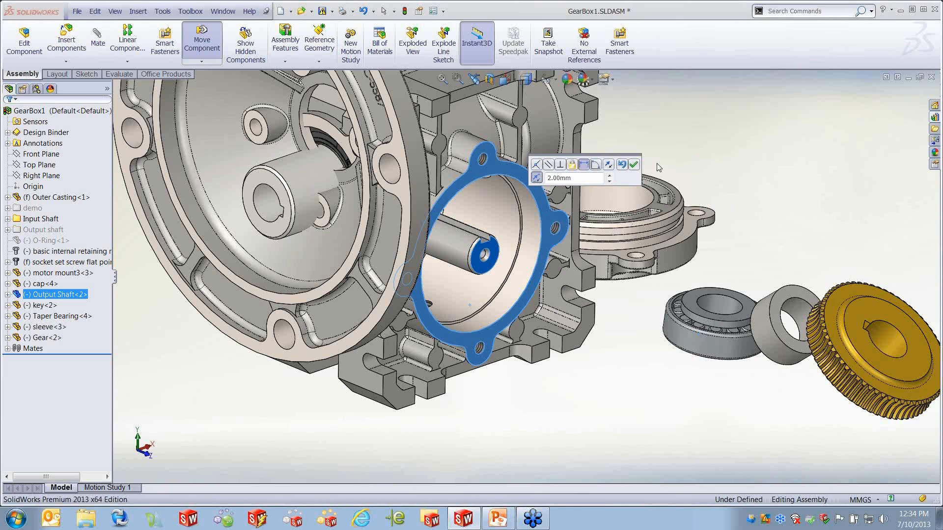
click(633, 165)
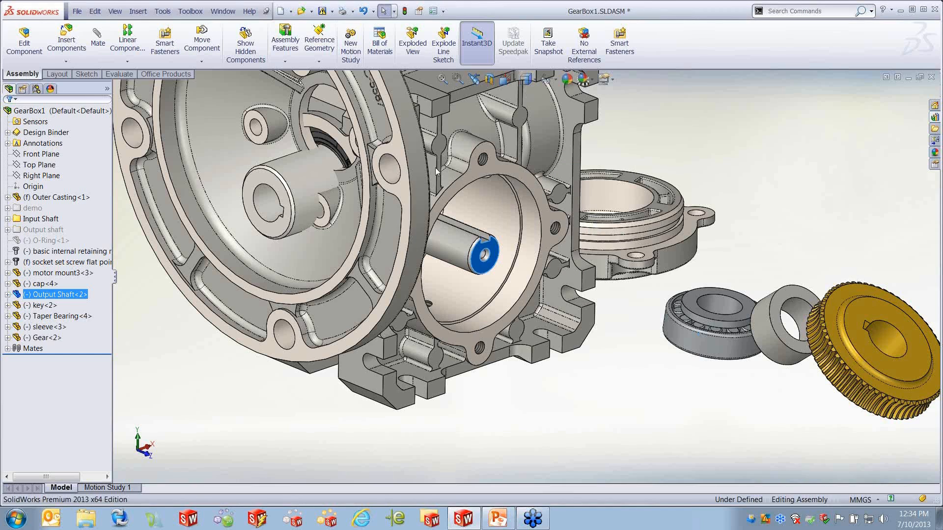
Activate SmartMates within Move Component and mate the sleeve's bore concentric to the output shaft's cylindrical face.
scroll(488, 186, up, 3)
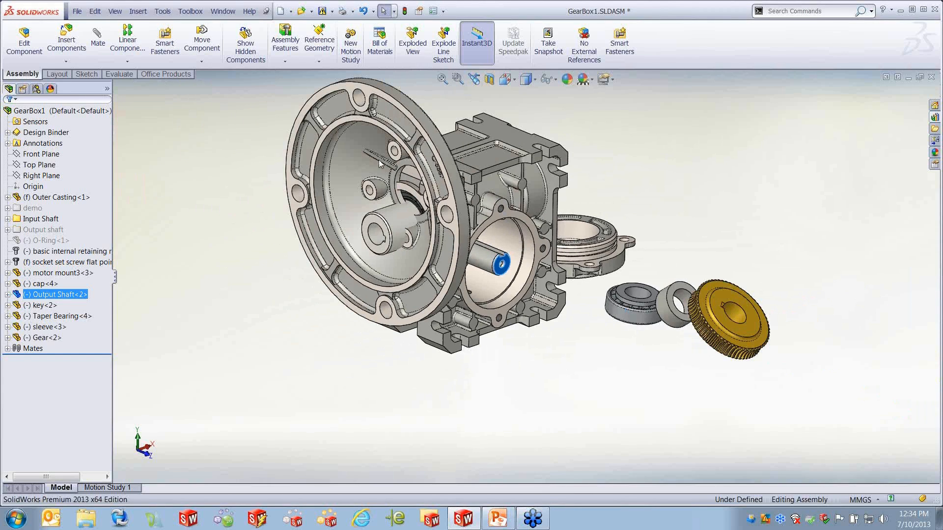
click(202, 43)
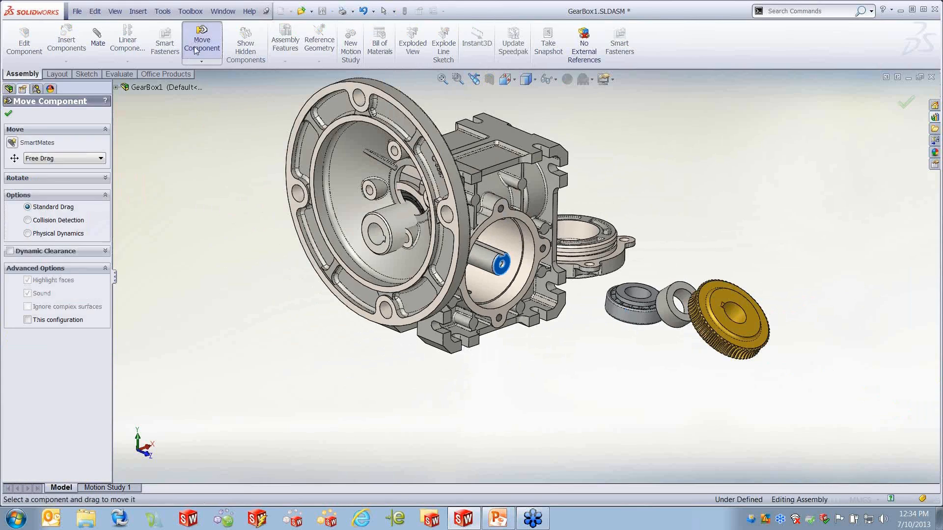
click(13, 144)
scroll(675, 305, down, 3)
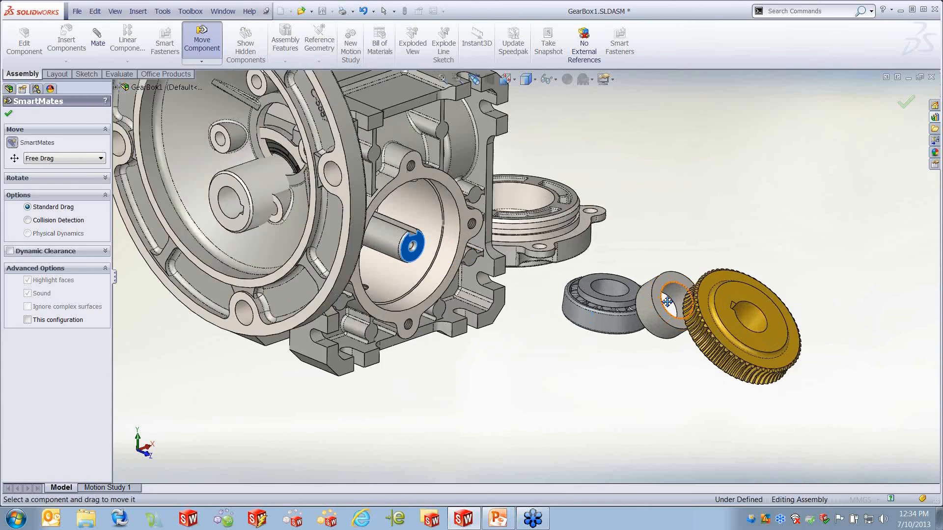
drag(643, 282, 521, 348)
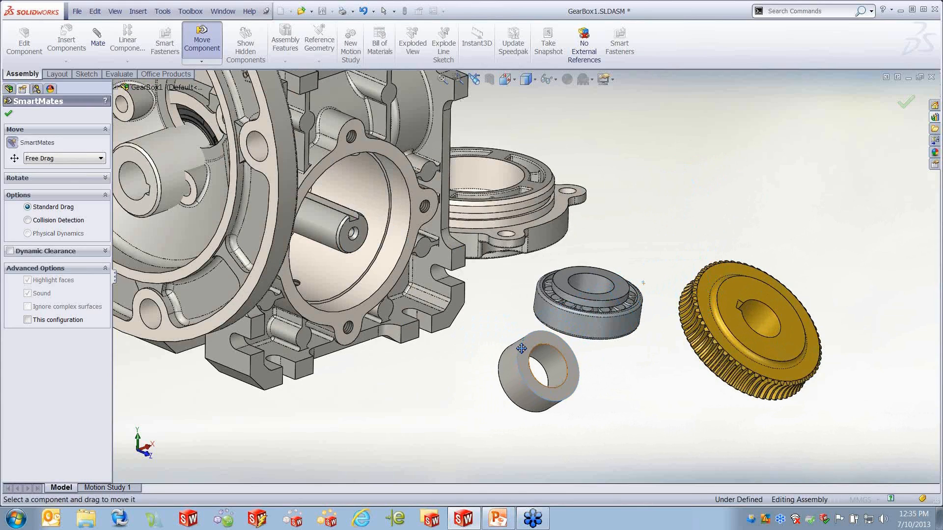
double_click(556, 371)
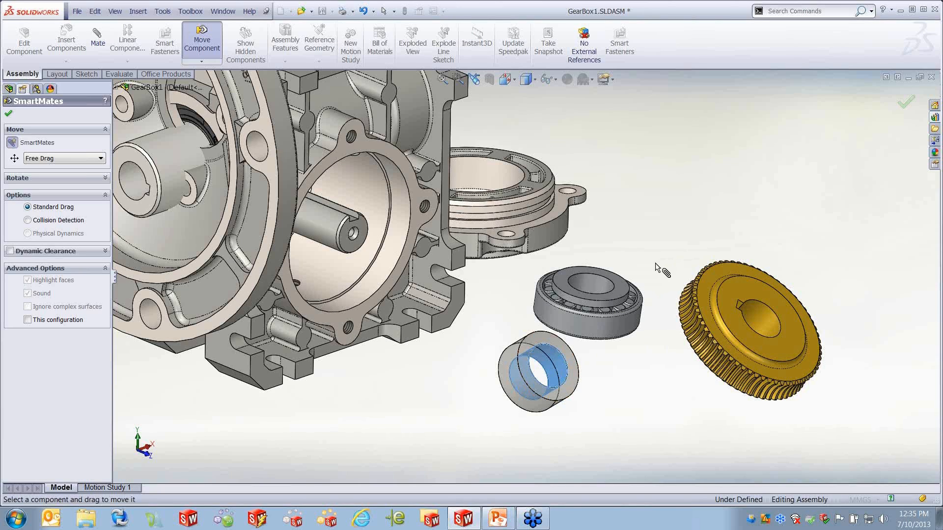
drag(325, 223, 326, 227)
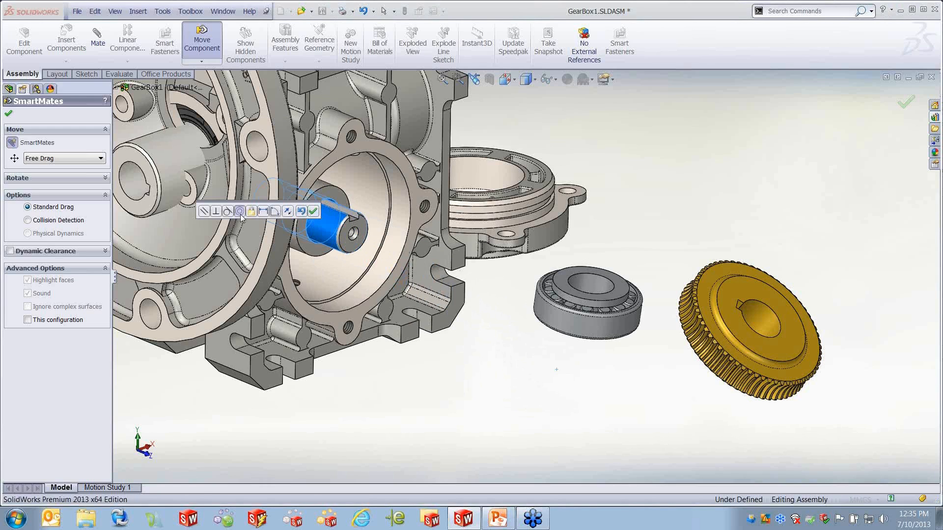
click(315, 212)
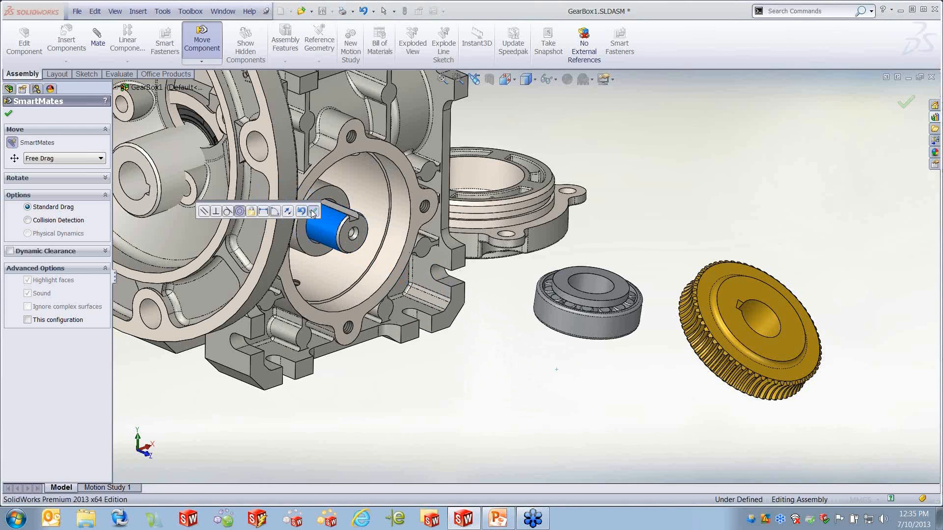
Add a concentric SmartMate between the taper bearing's inner bore and the output shaft's cylindrical face.
double_click(595, 287)
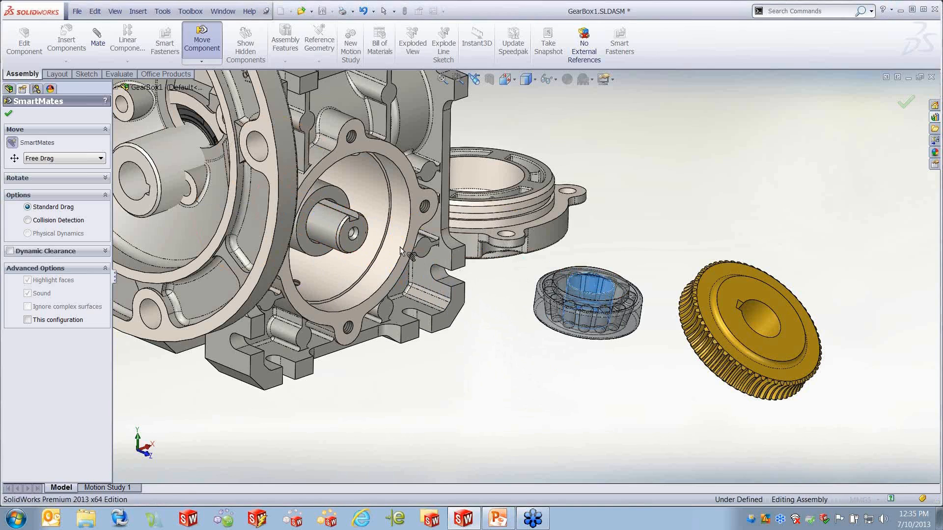
click(335, 229)
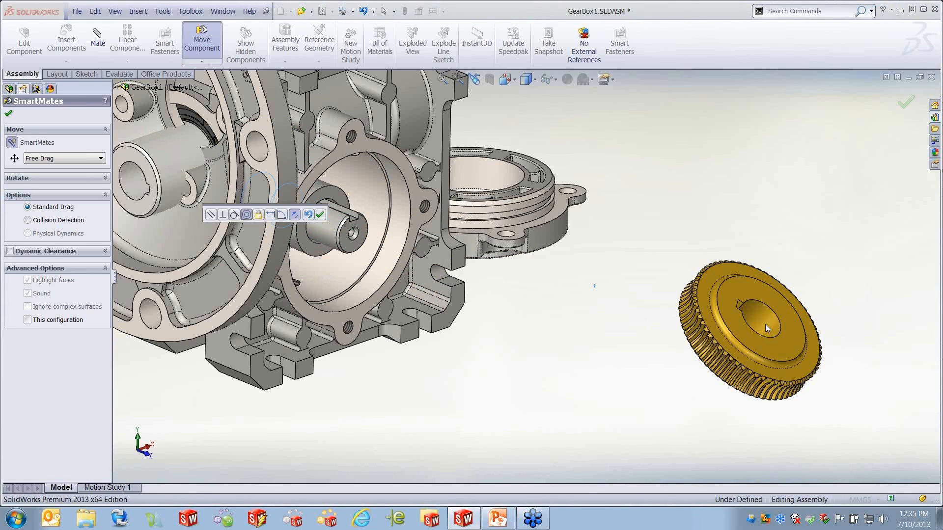
click(319, 214)
SmartMate the gear's bore concentric to the output shaft's cylindrical face and finish moving components.
double_click(761, 325)
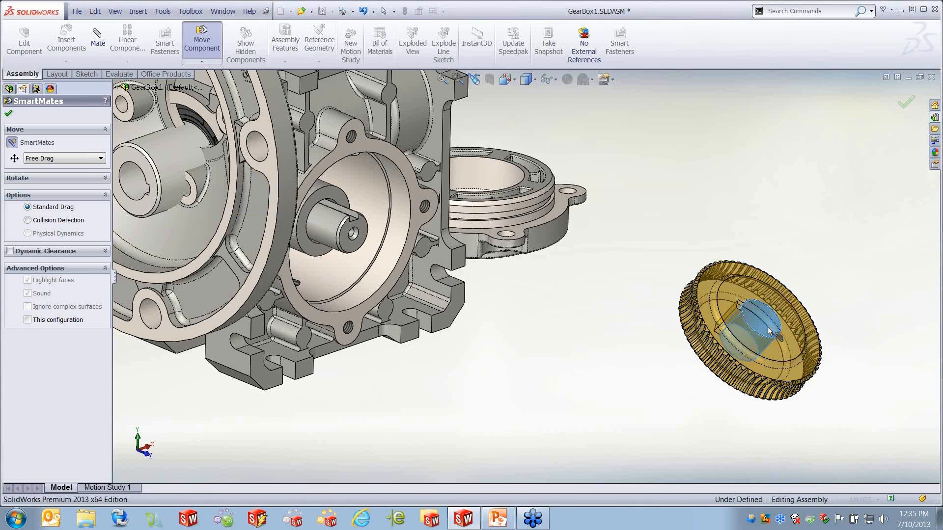
click(333, 227)
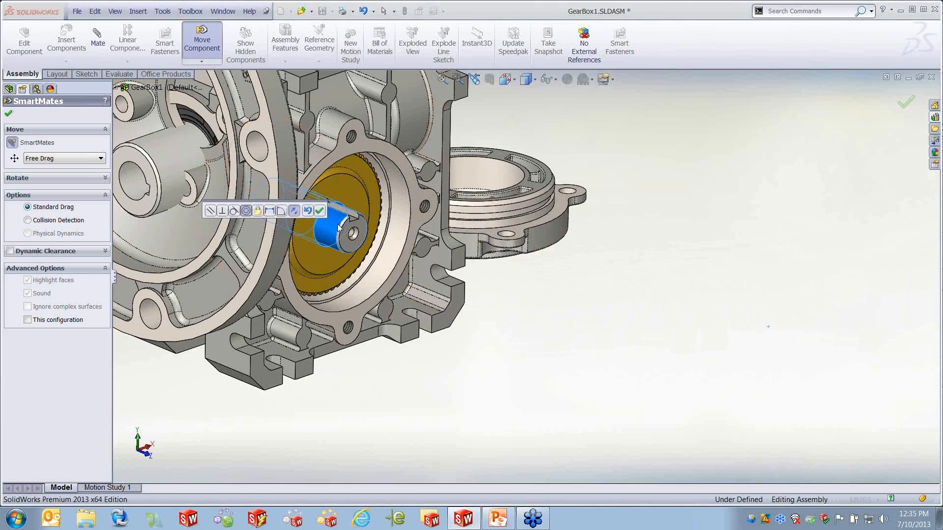
click(320, 214)
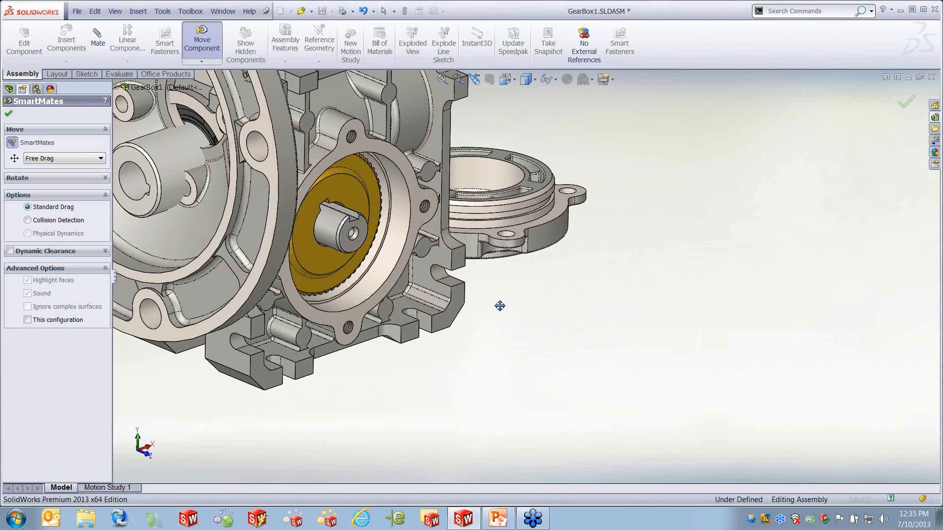
click(12, 143)
key(f)
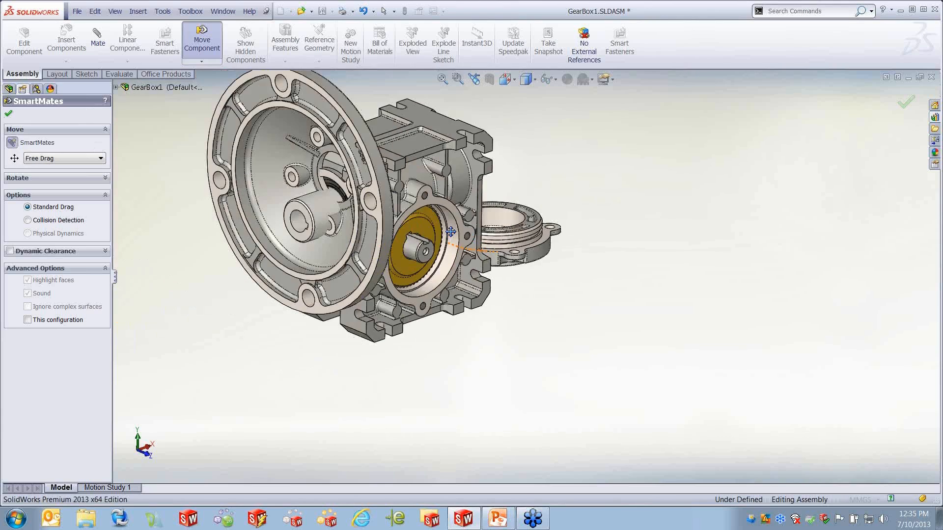
click(8, 113)
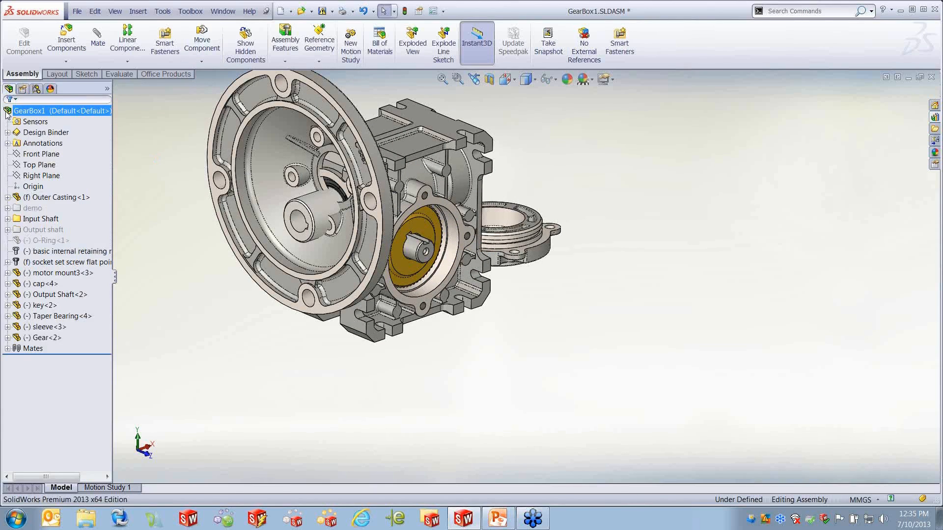
Open the part file Output Shaft Seal.SLDPRT from the demo files folder.
click(77, 10)
click(102, 34)
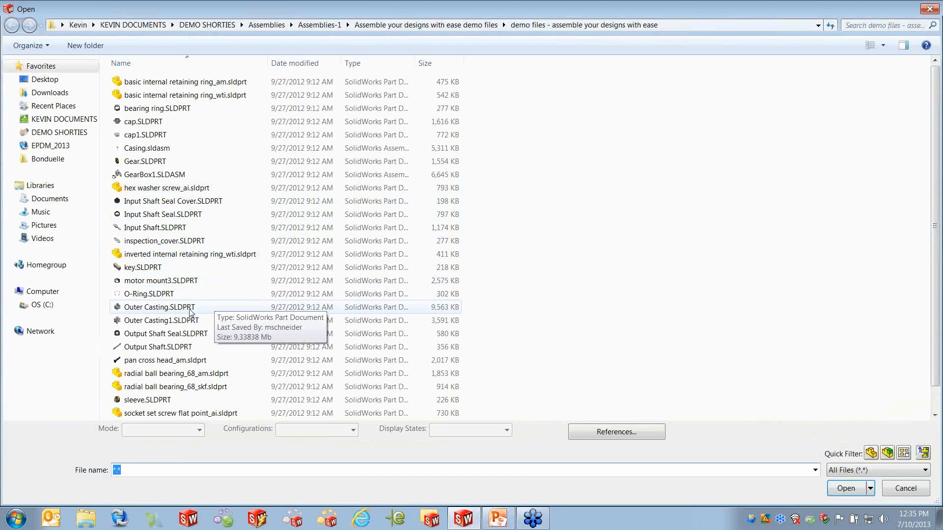
click(153, 339)
click(845, 489)
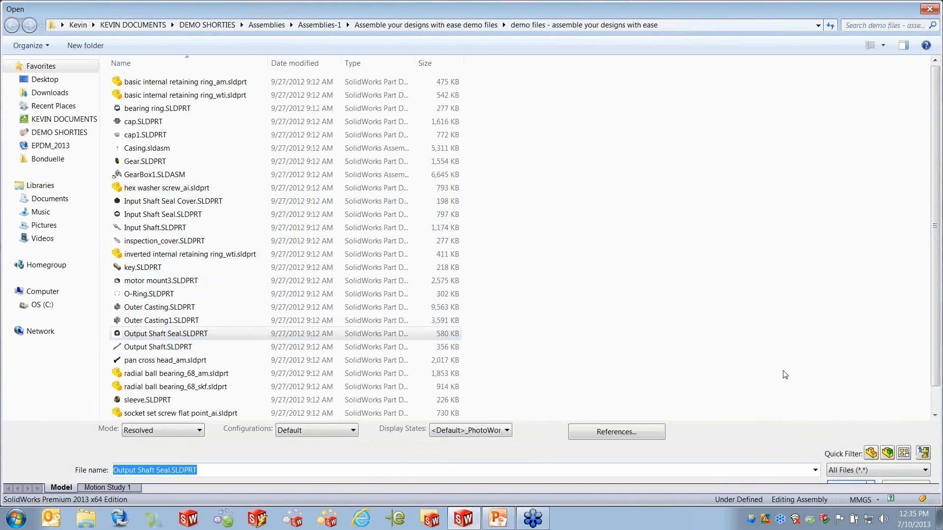
Tile the seal part and GearBox1 assembly windows horizontally, with the output shaft's side bore in view.
click(222, 11)
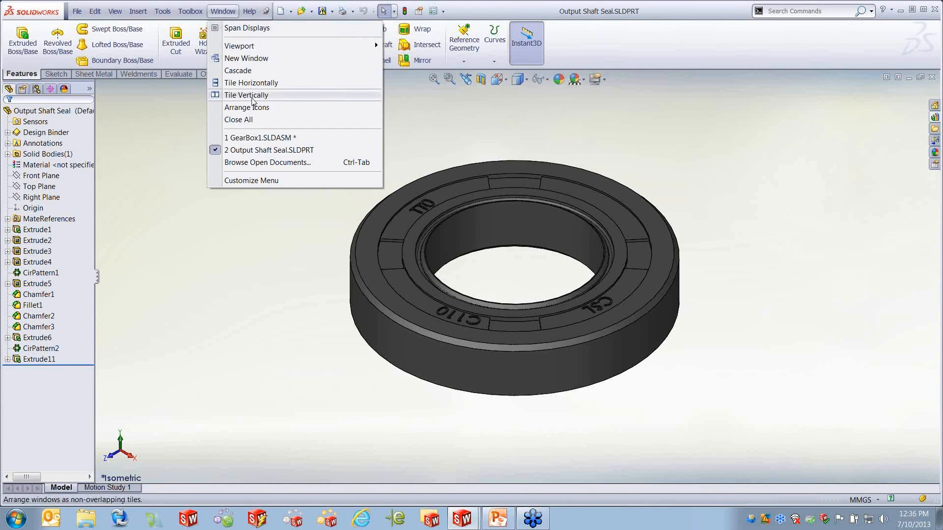
click(261, 85)
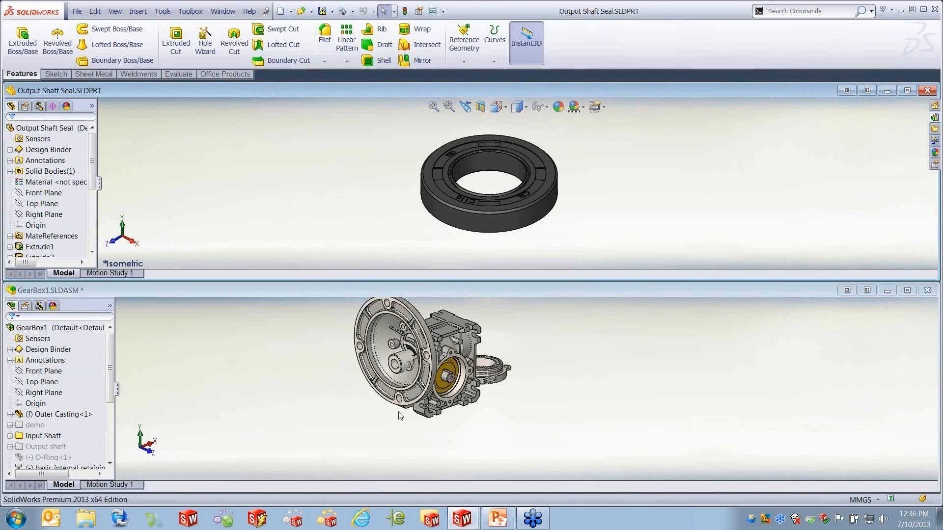
scroll(393, 319, down, 3)
scroll(398, 317, down, 2)
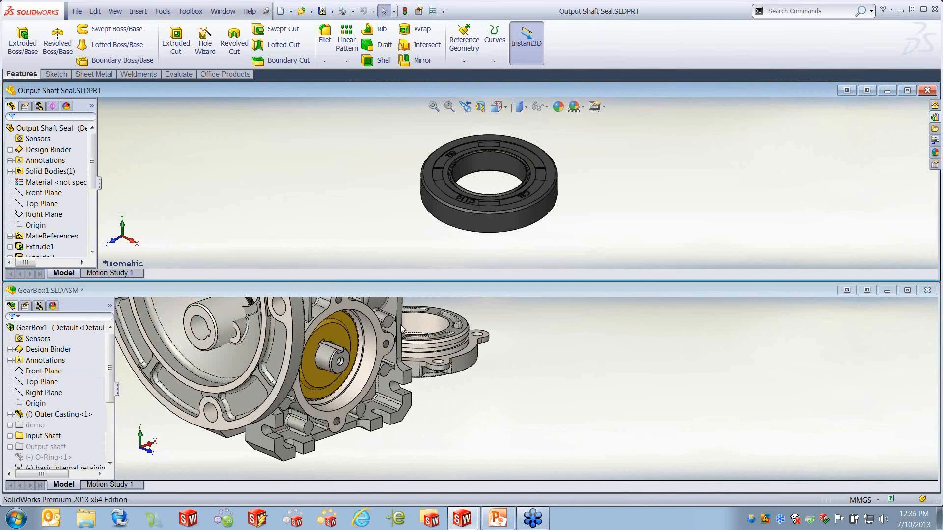
ctrl+middle_drag(487, 393, 550, 435)
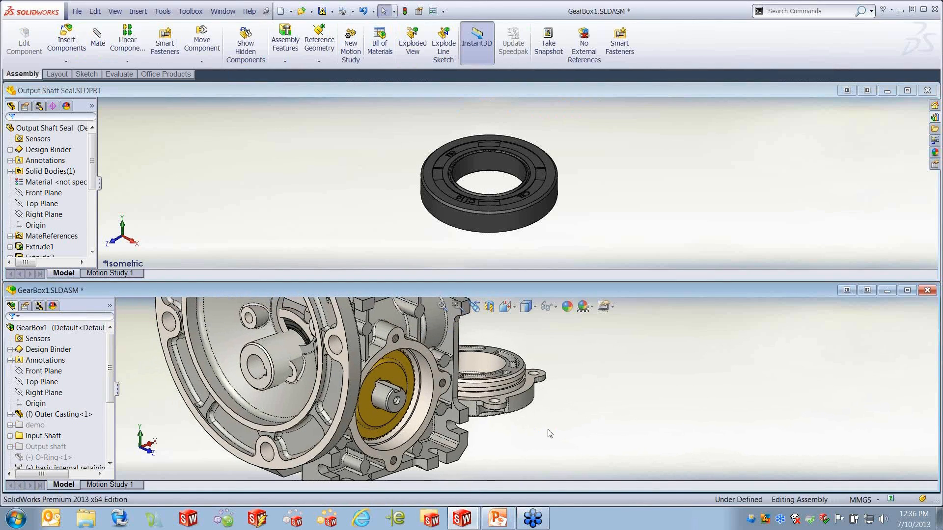
Insert the Output Shaft Seal from its part window onto the output shaft in GearBox1, and maximize the assembly window.
click(522, 225)
click(511, 221)
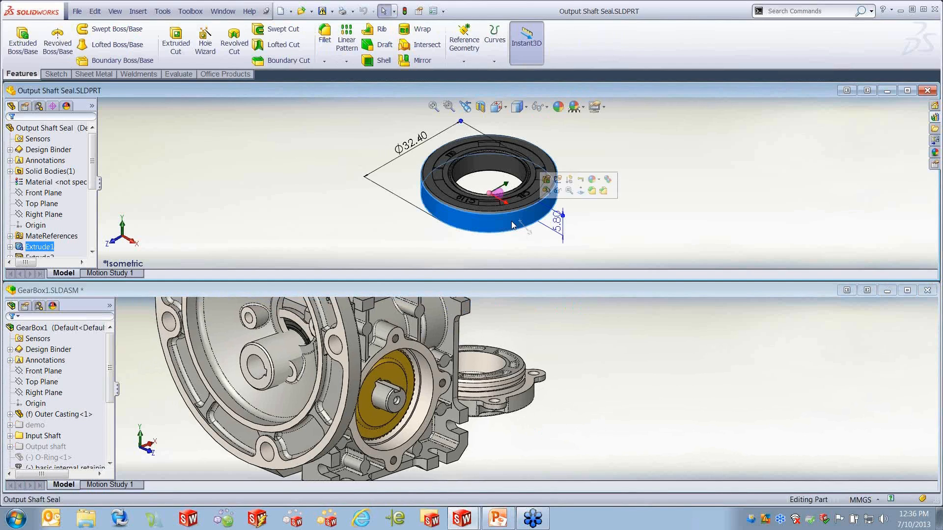
drag(511, 221, 426, 385)
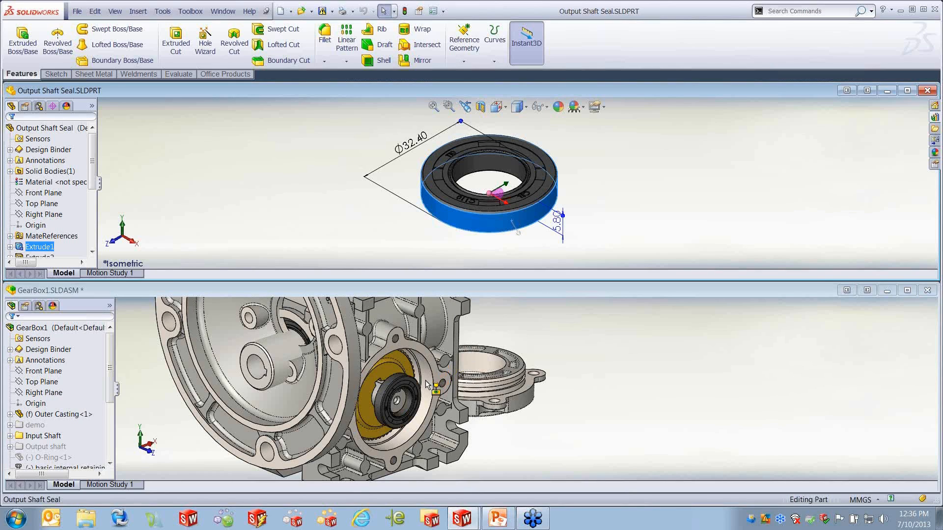
drag(426, 381, 428, 404)
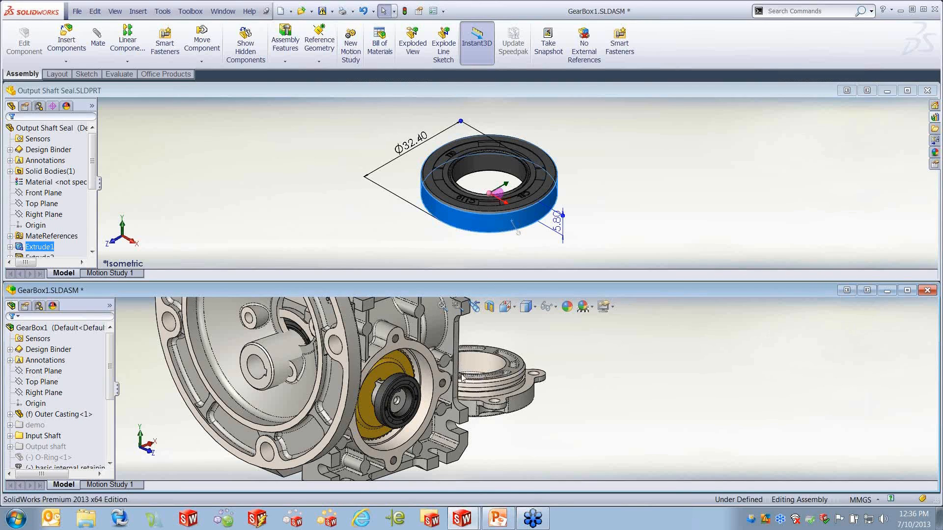
middle_drag(317, 385, 317, 379)
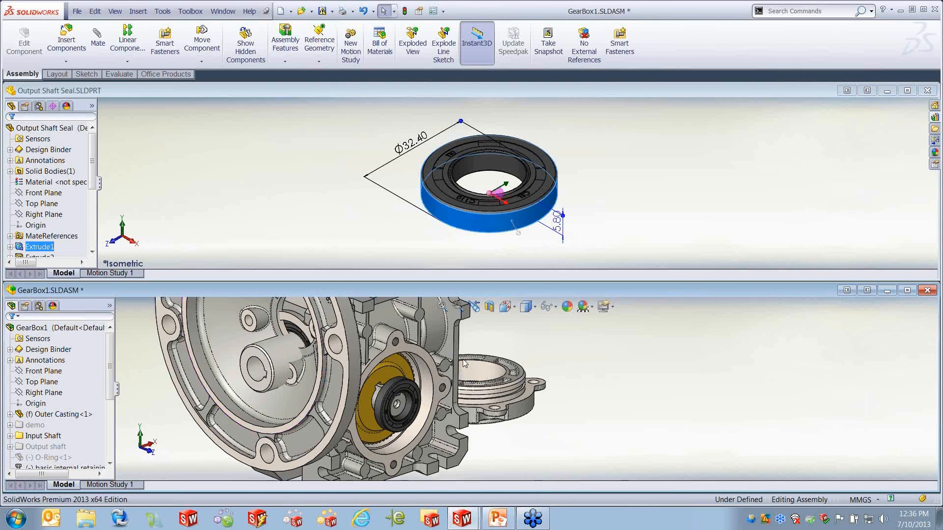
click(906, 291)
Rotate the motor mount about its axis on the outer casing and face its open side.
scroll(317, 235, up, 3)
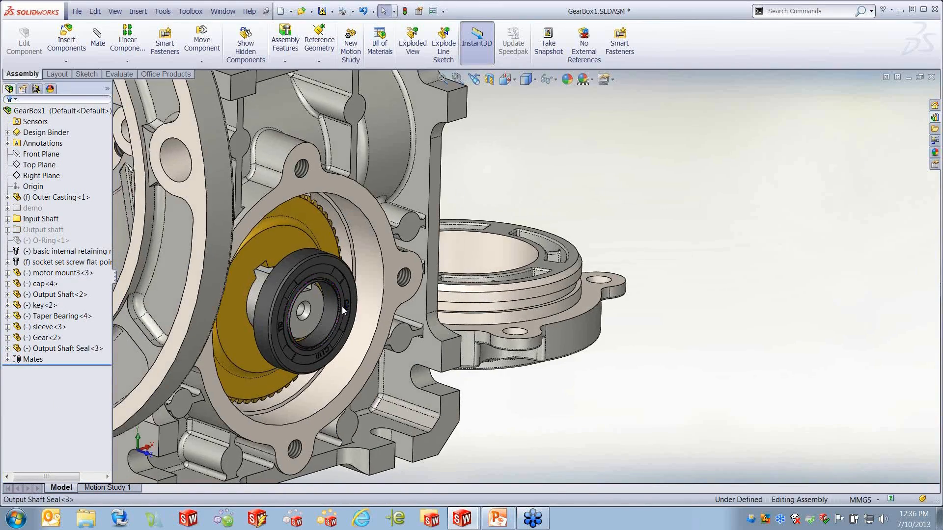
middle_drag(317, 234, 234, 230)
click(252, 281)
scroll(234, 173, down, 5)
middle_drag(349, 210, 284, 218)
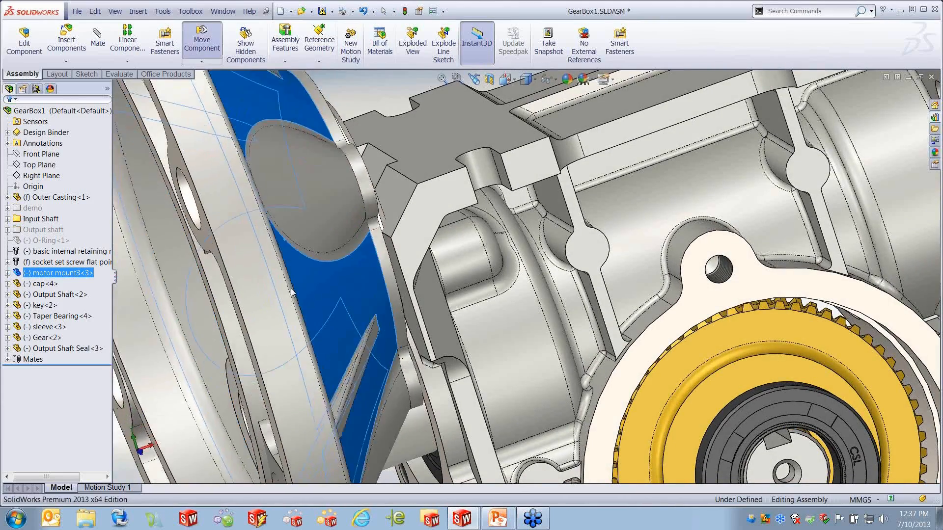
drag(278, 319, 315, 523)
scroll(435, 399, up, 1)
scroll(435, 399, up, 5)
right_drag(583, 320, 650, 273)
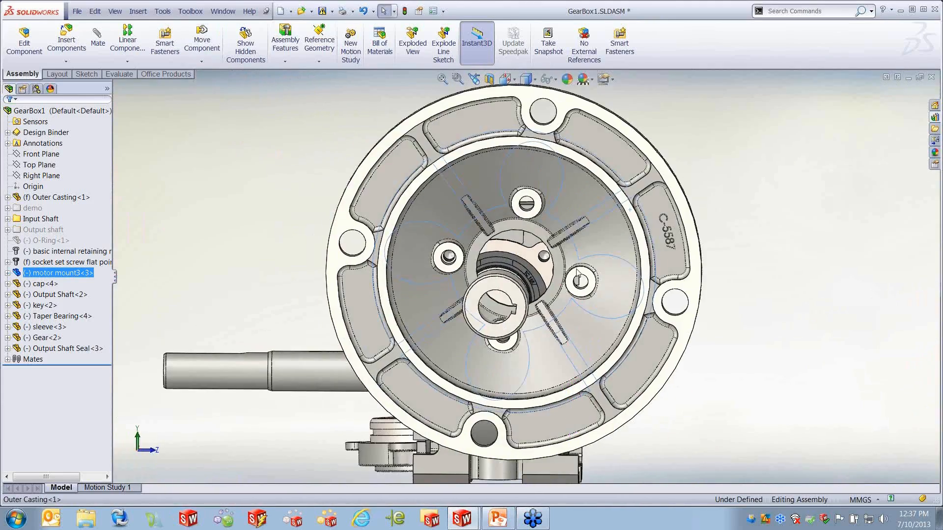
Turn the motor mount's bolt hole towards a threaded casing hole and add a concentric SmartMate between the two holes.
scroll(563, 284, down, 5)
scroll(564, 284, down, 2)
scroll(565, 327, down, 2)
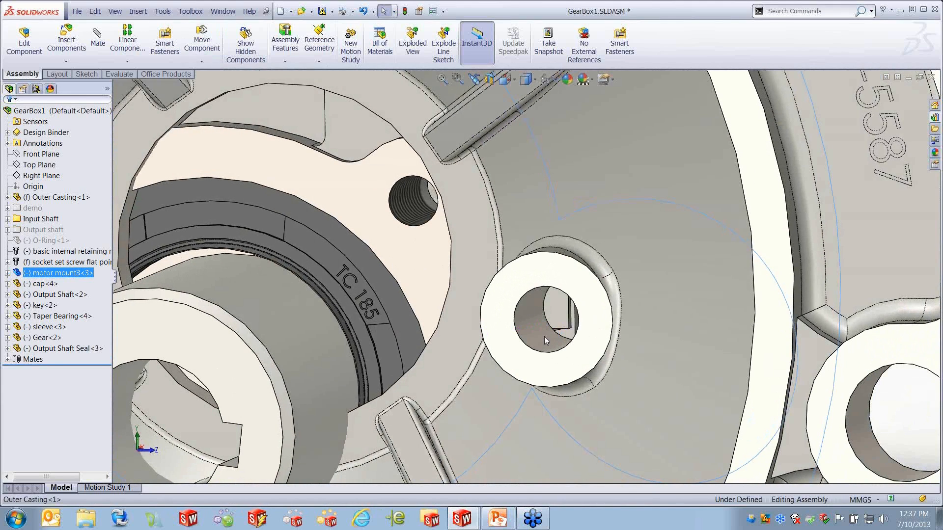
drag(544, 336, 327, 517)
drag(358, 178, 399, 201)
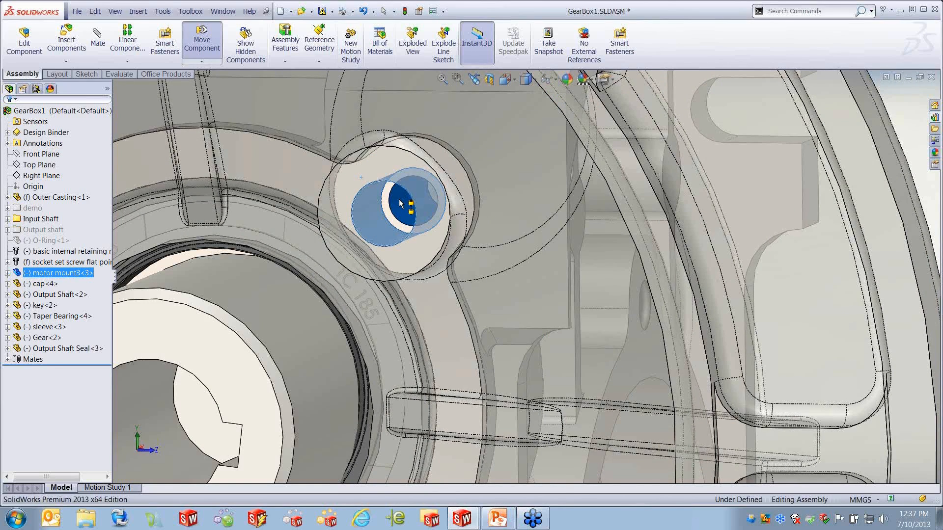
drag(400, 203, 400, 203)
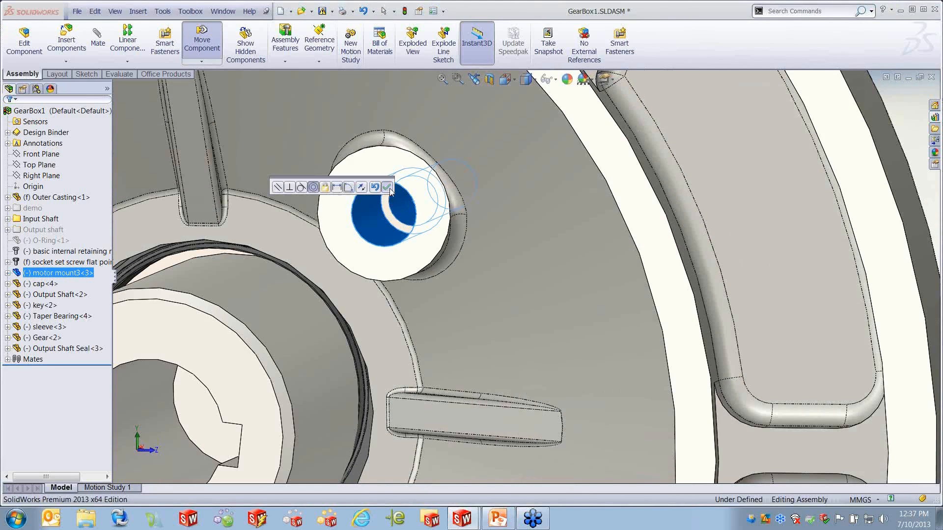
scroll(453, 287, up, 8)
click(570, 359)
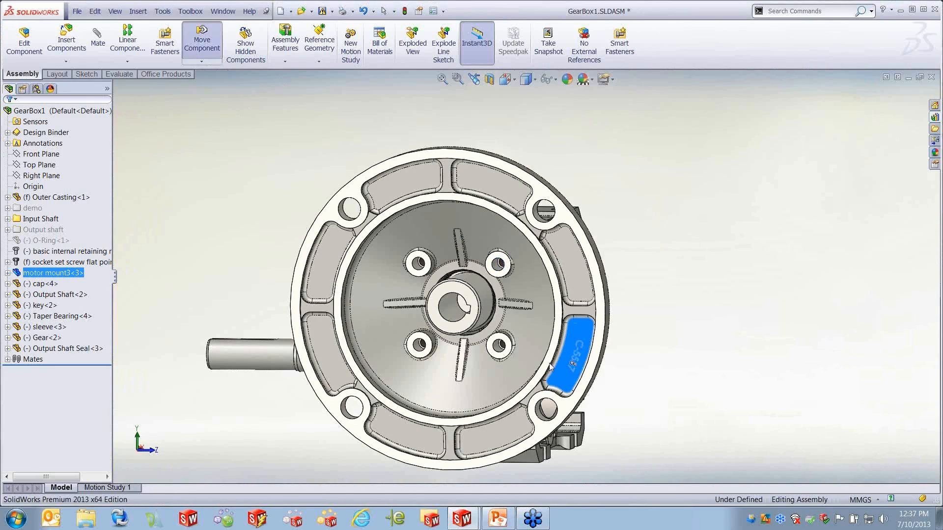
click(632, 276)
scroll(643, 336, up, 2)
middle_drag(642, 335, 517, 399)
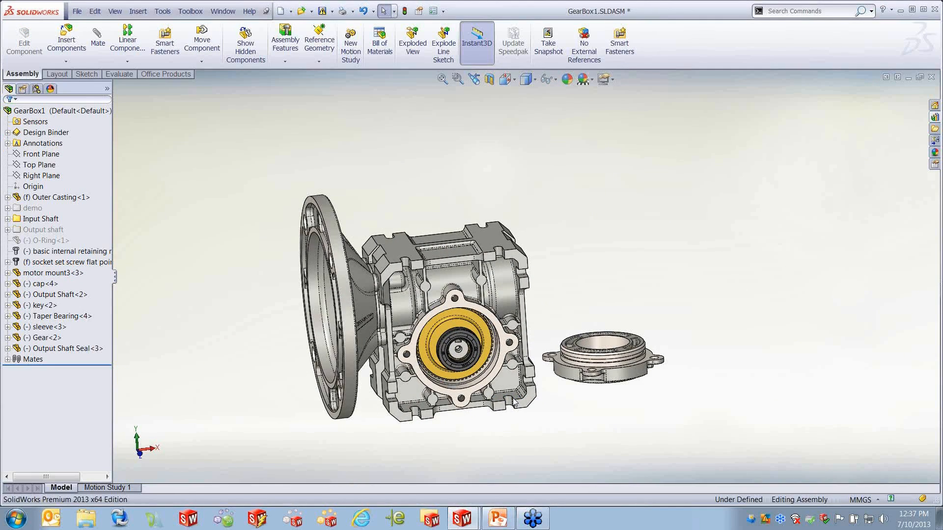
Switch to PowerPoint and run the slide show from the Smart Mates slide to the Smart Fasteners slide.
click(498, 518)
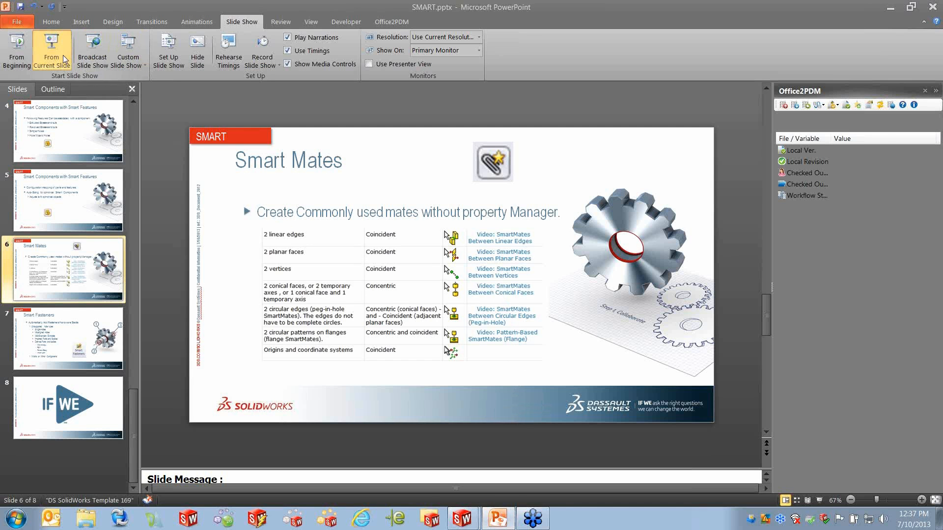
click(51, 49)
click(382, 255)
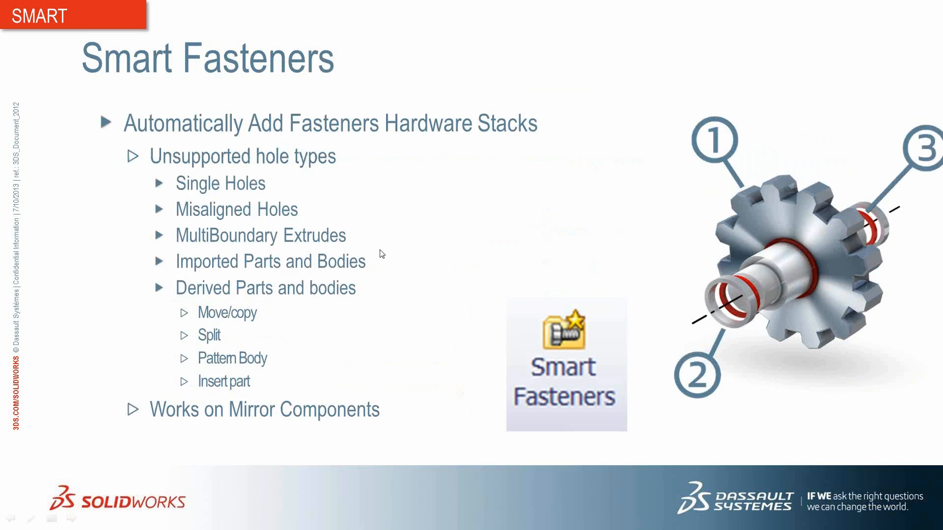
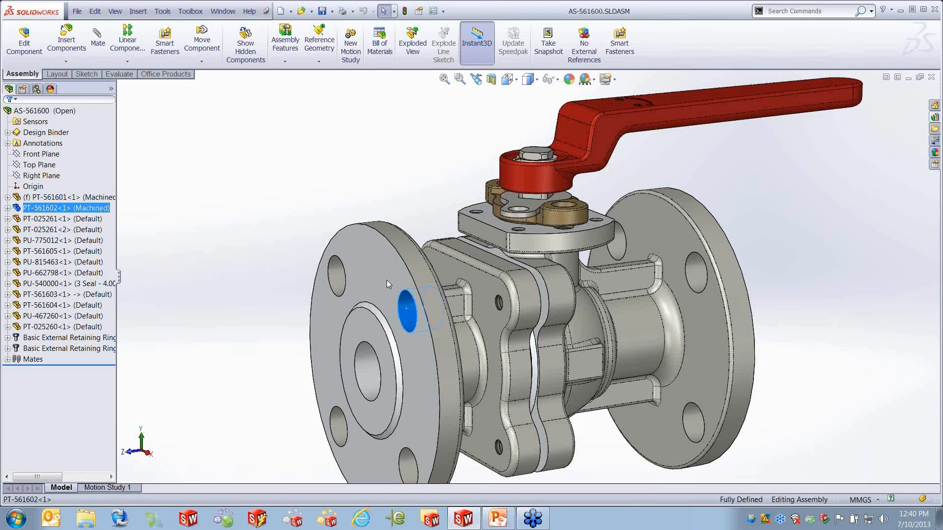
Start Smart Fasteners on the AS-561600 valve assembly, suppressing the calculation-time warning for future use.
click(379, 200)
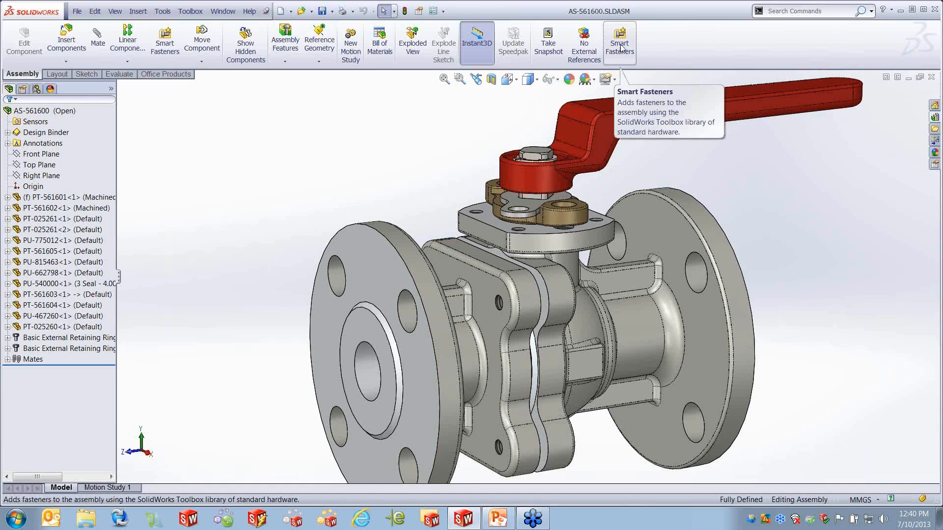
click(138, 11)
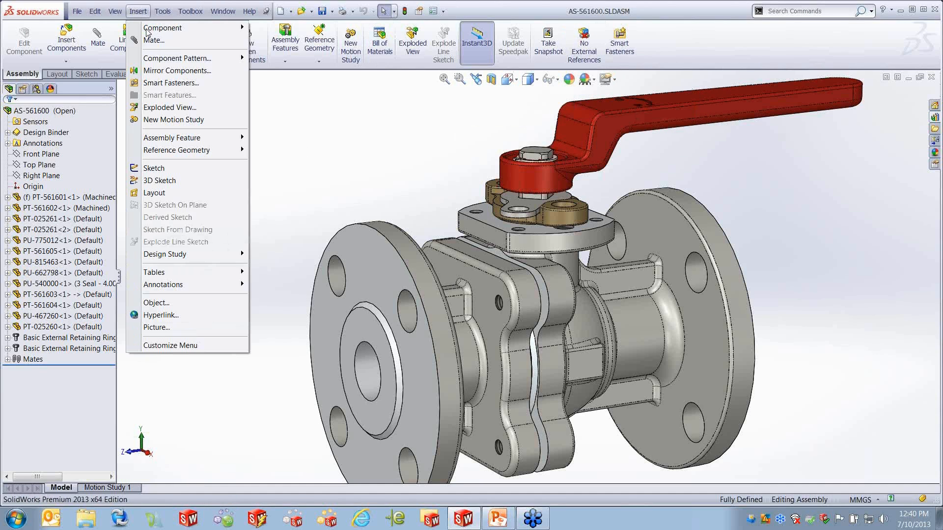
click(170, 83)
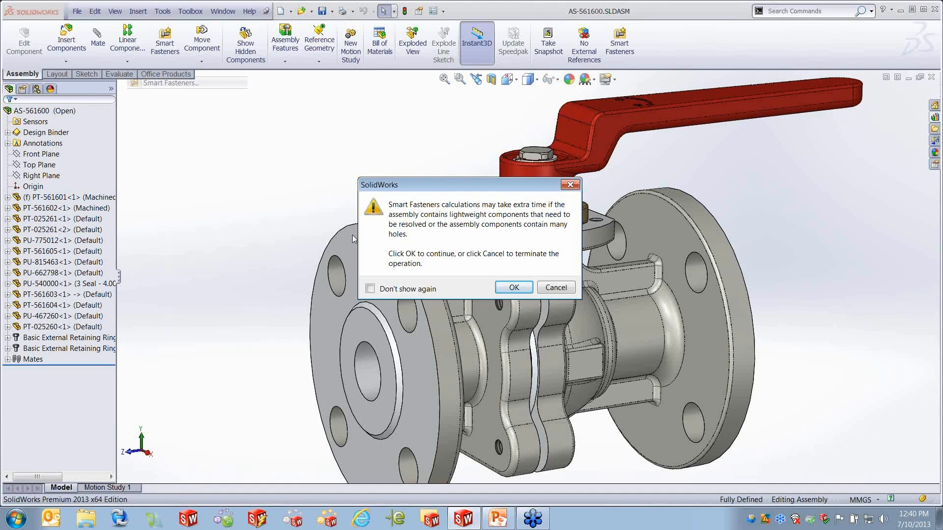
click(369, 288)
click(513, 288)
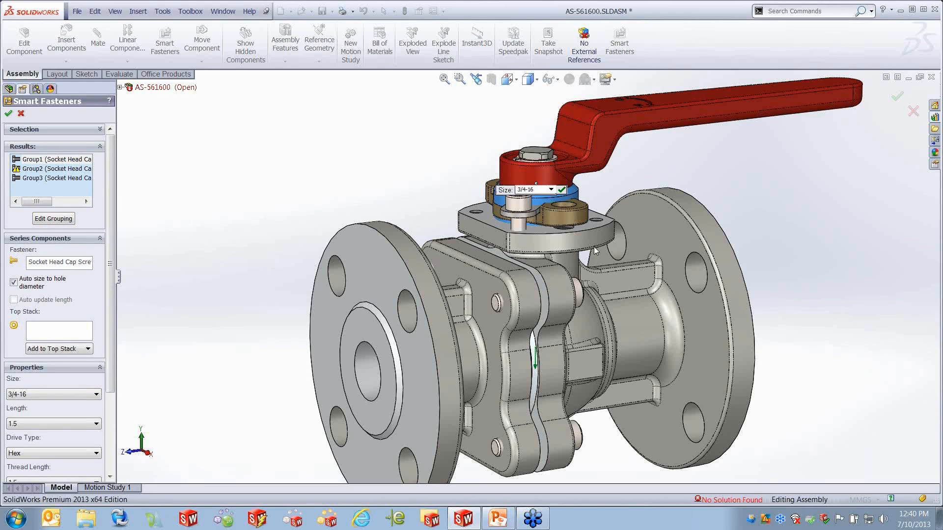
Check the second socket head cap screw group in the Smart Fasteners results and accept the fasteners.
middle_drag(562, 234, 581, 275)
middle_drag(531, 222, 574, 339)
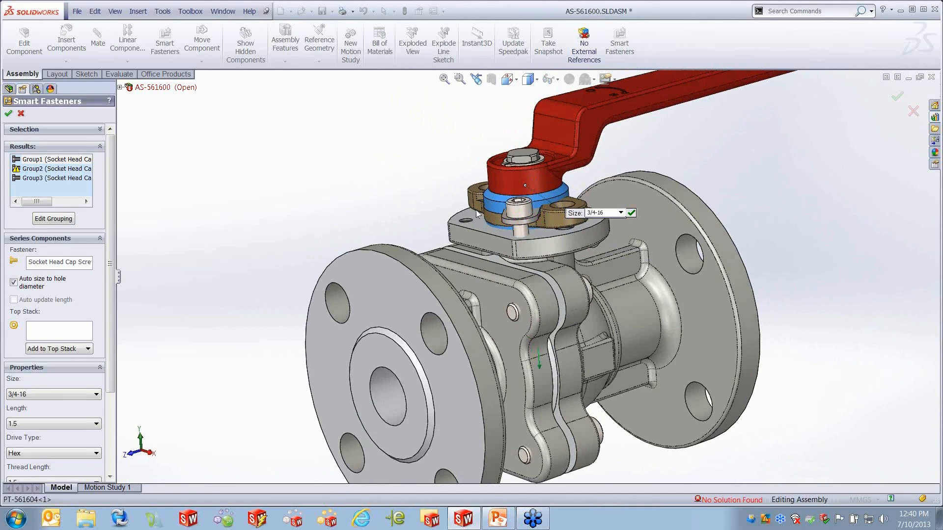
click(42, 169)
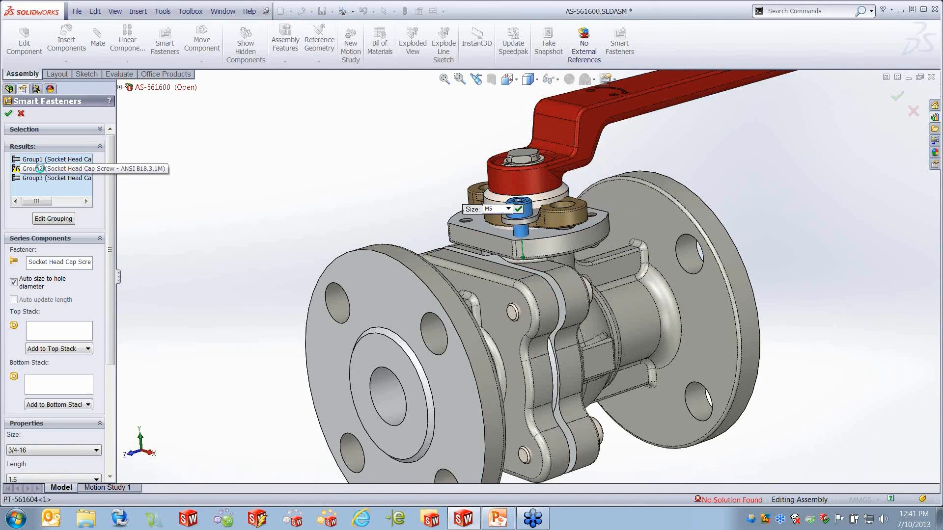
click(59, 191)
click(8, 114)
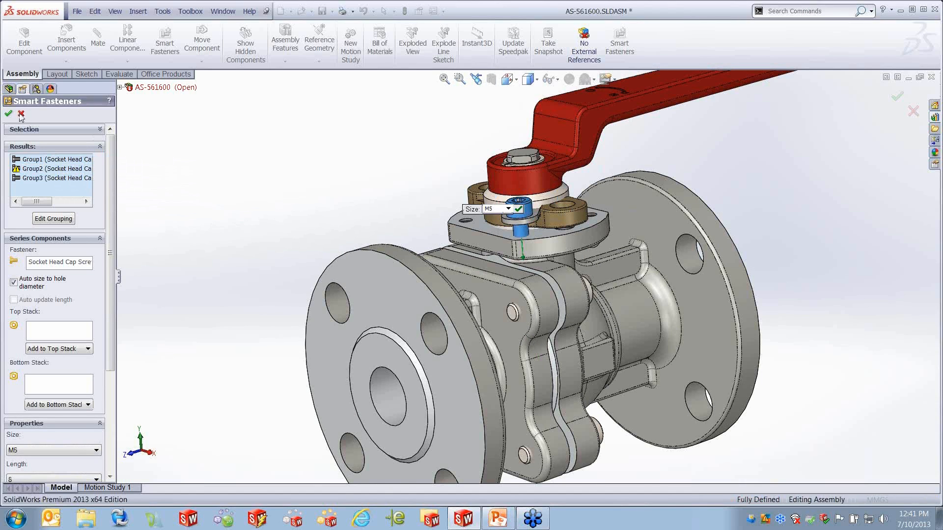
Try adding Smart Fasteners to the M8 clearance holes in the valve body's joining flange, review their properties, and cancel.
click(162, 12)
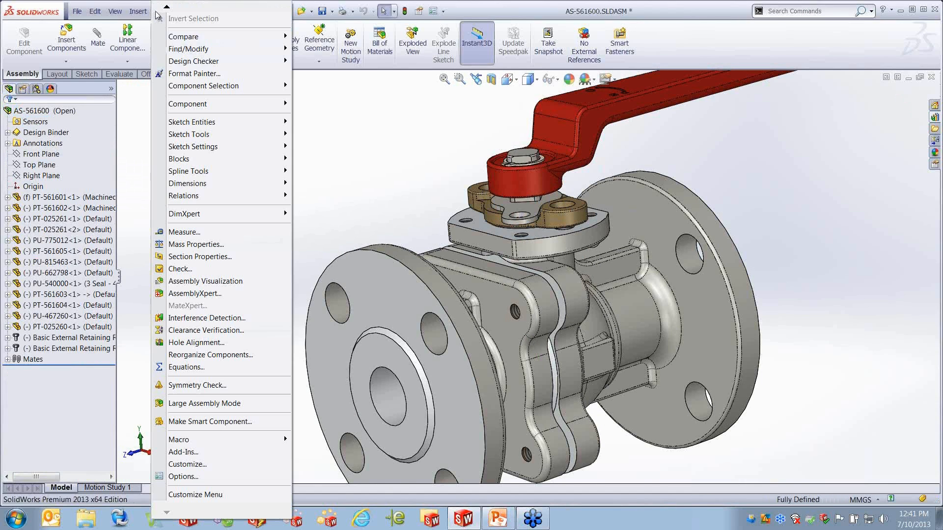
mouse_move(144, 13)
click(169, 83)
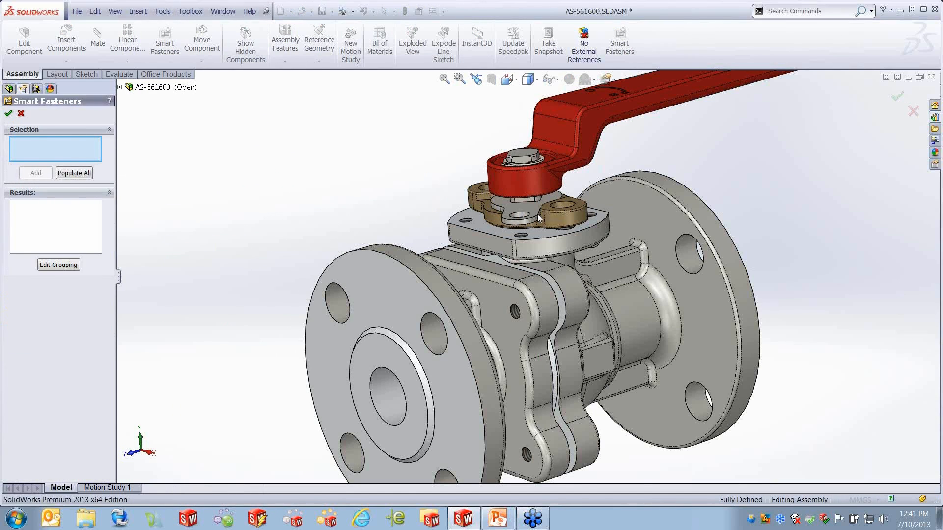
middle_drag(571, 219, 508, 254)
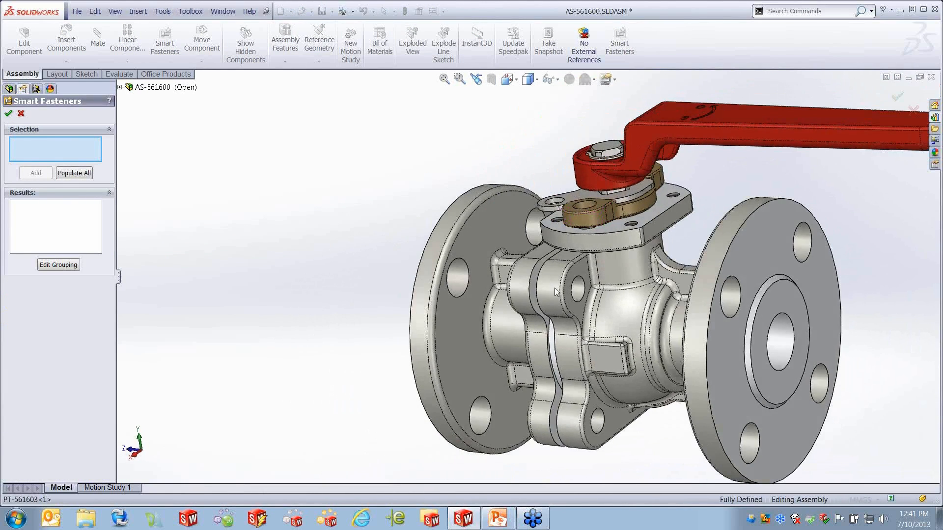
click(579, 291)
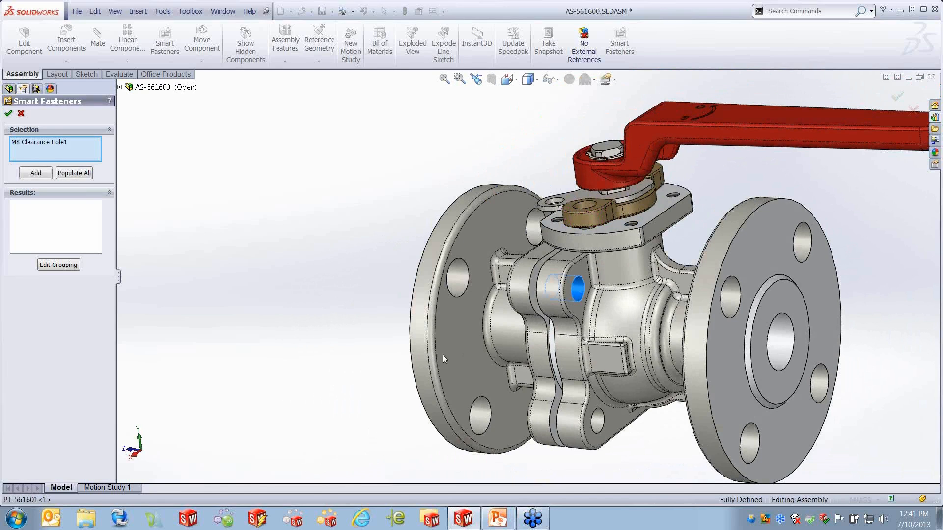
middle_drag(614, 317, 642, 299)
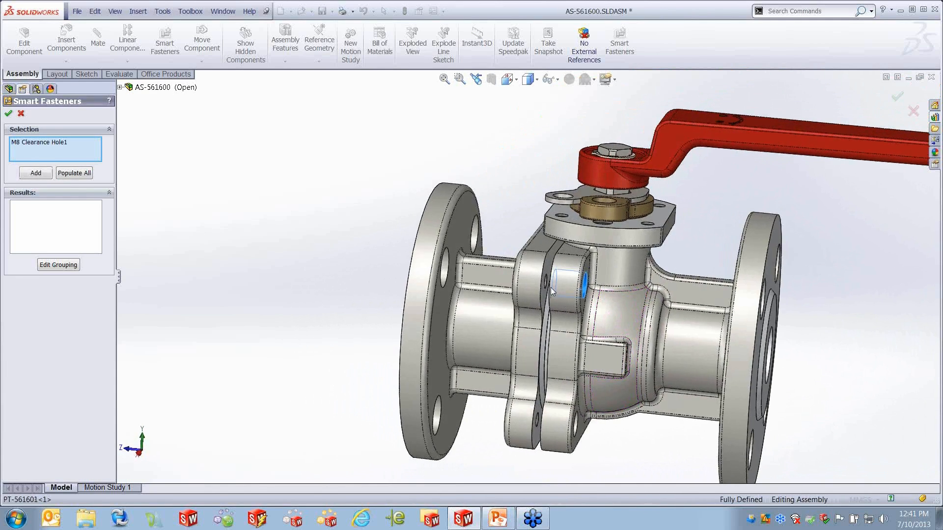
scroll(549, 290, down, 5)
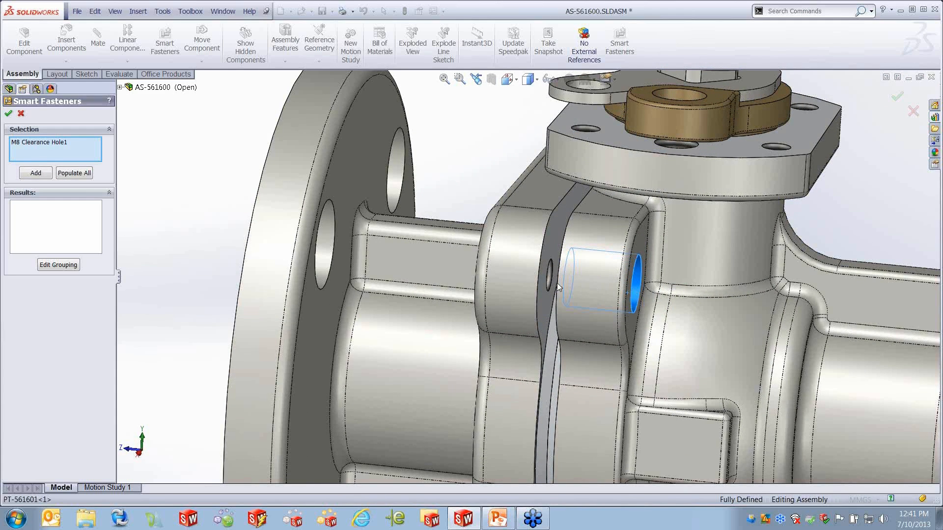
scroll(562, 300, up, 3)
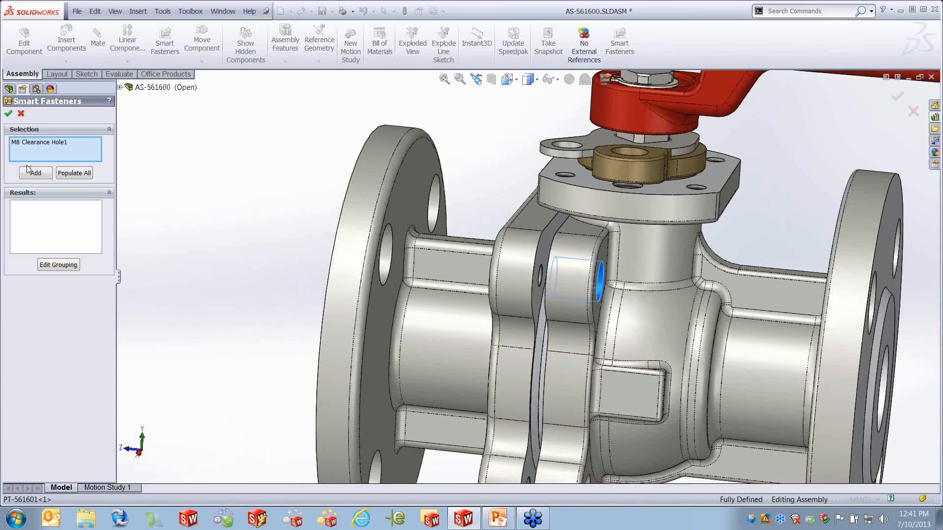
click(40, 173)
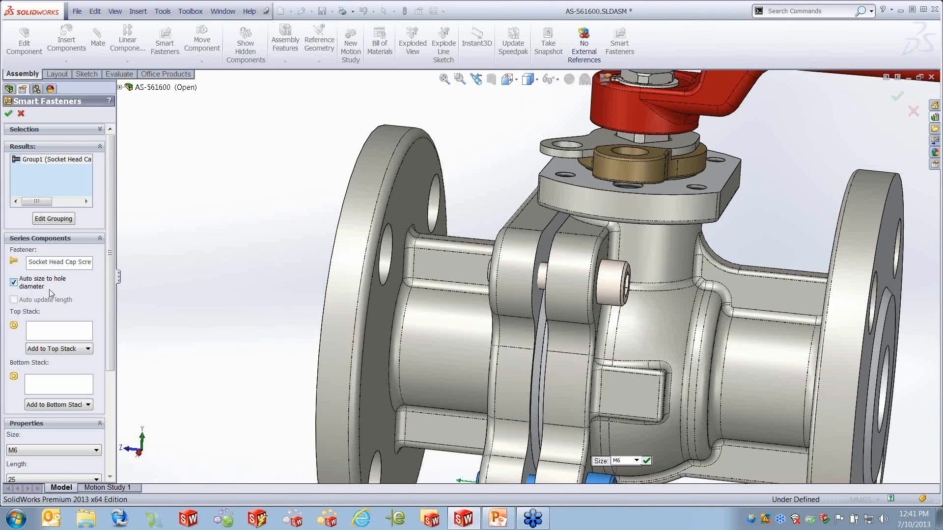
drag(111, 274, 111, 371)
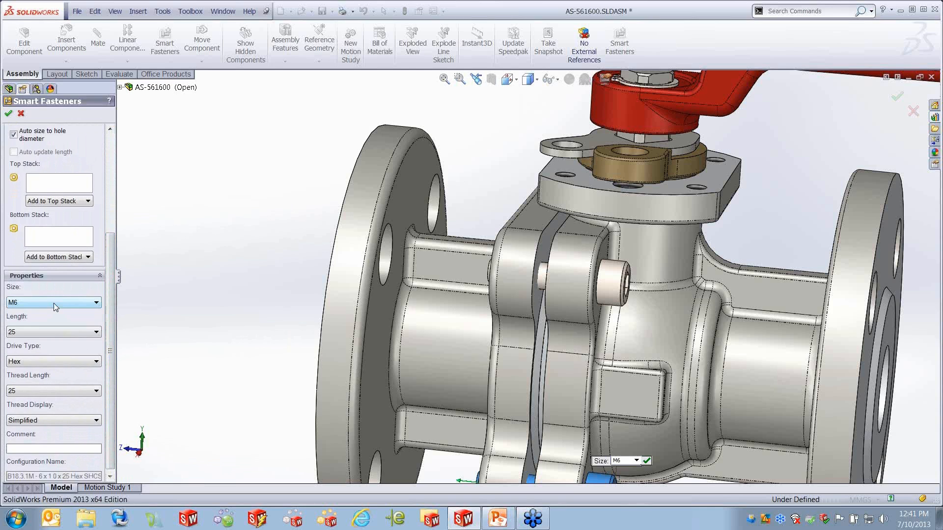
click(21, 113)
Inspect the threaded flange hole on PT-561602 and highlight its M6x1.0 Tapped Hole1 feature within the component.
middle_drag(528, 275, 506, 263)
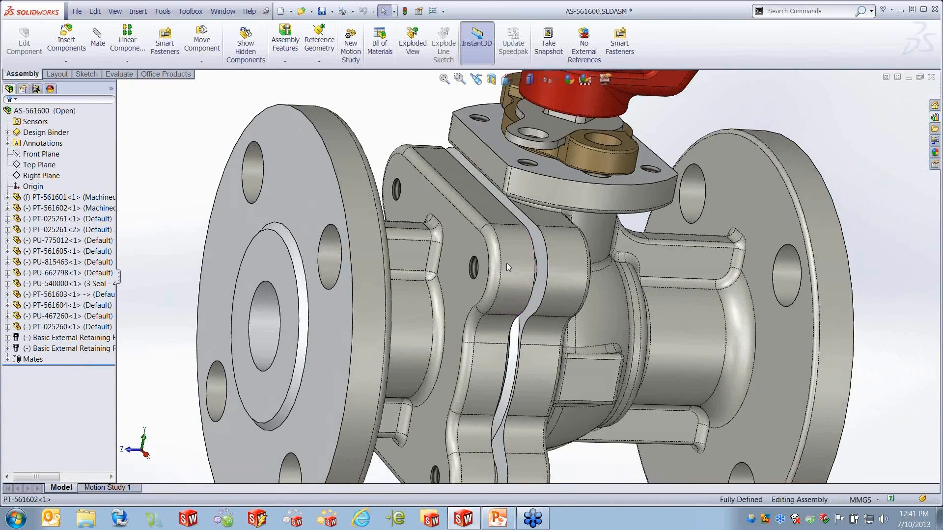
scroll(508, 267, down, 3)
click(455, 270)
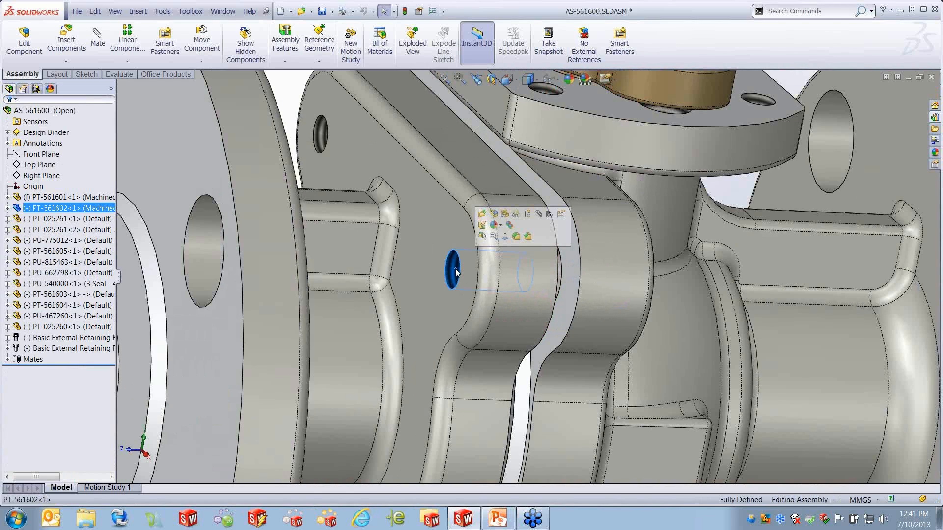
click(8, 208)
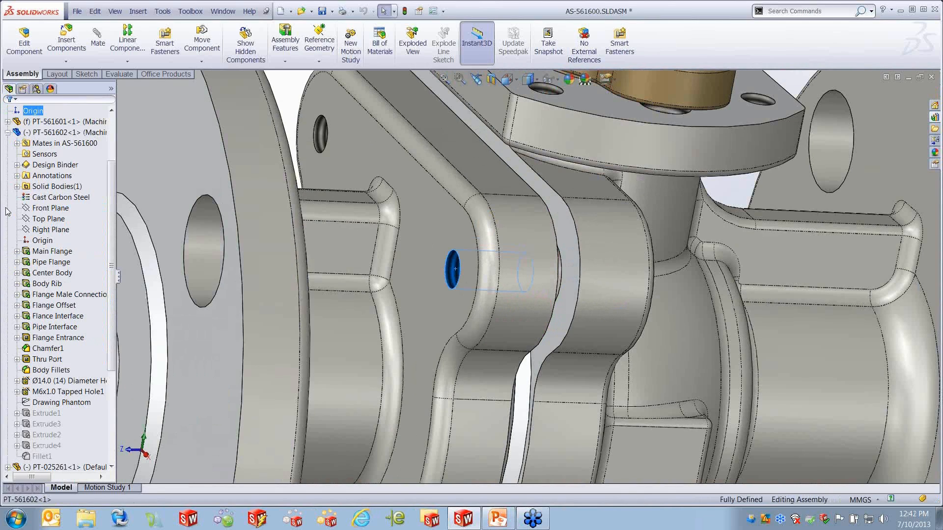
click(73, 393)
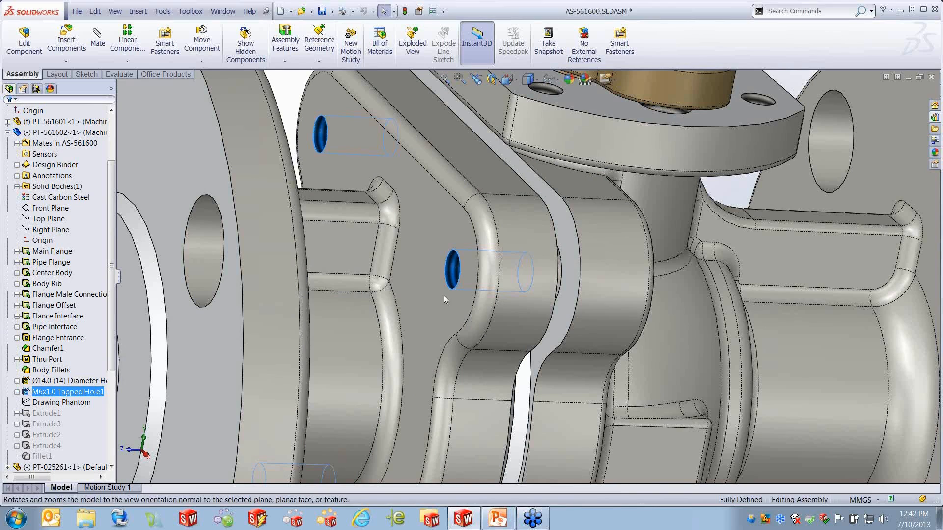
click(288, 99)
Start Smart Fasteners and add fasteners to the M8 clearance holes in the joining flange of PT-561601.
scroll(520, 275, up, 4)
mouse_move(582, 306)
middle_down()
mouse_move(571, 289)
mouse_move(511, 267)
mouse_move(584, 322)
middle_up()
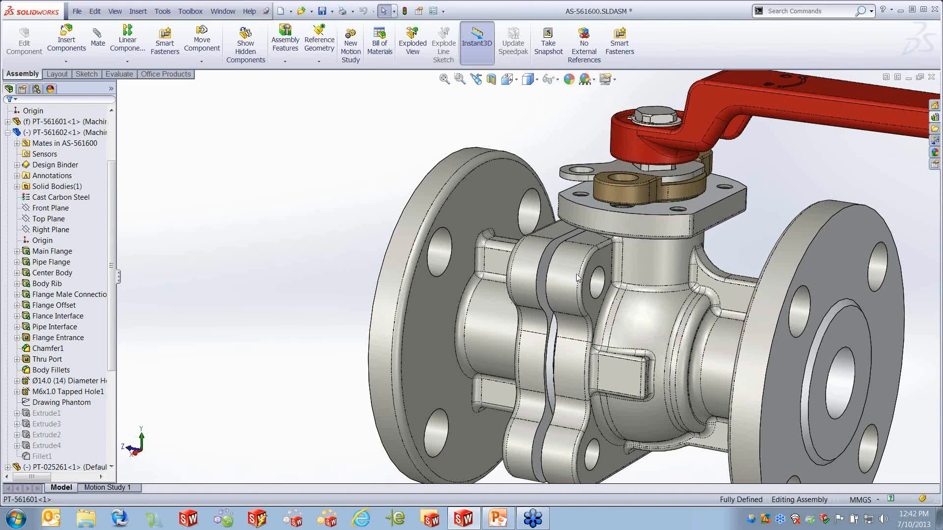
click(138, 11)
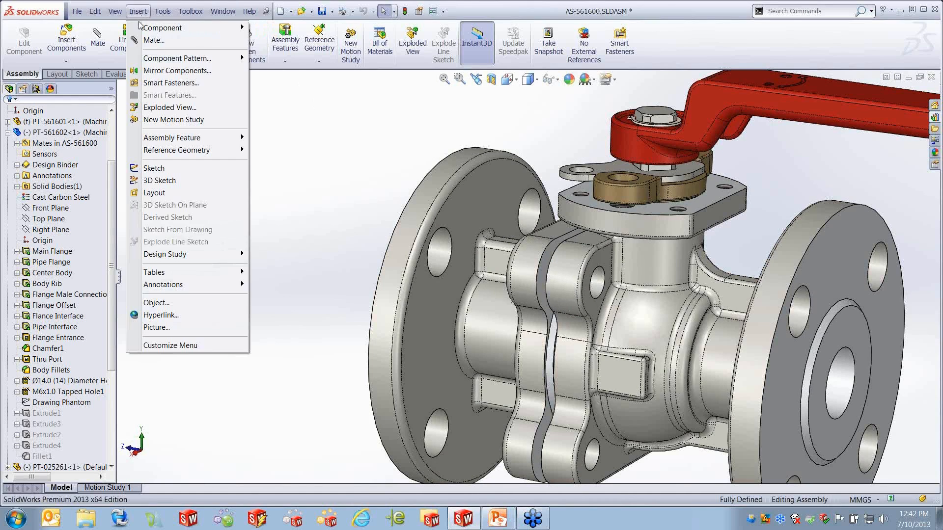
click(177, 83)
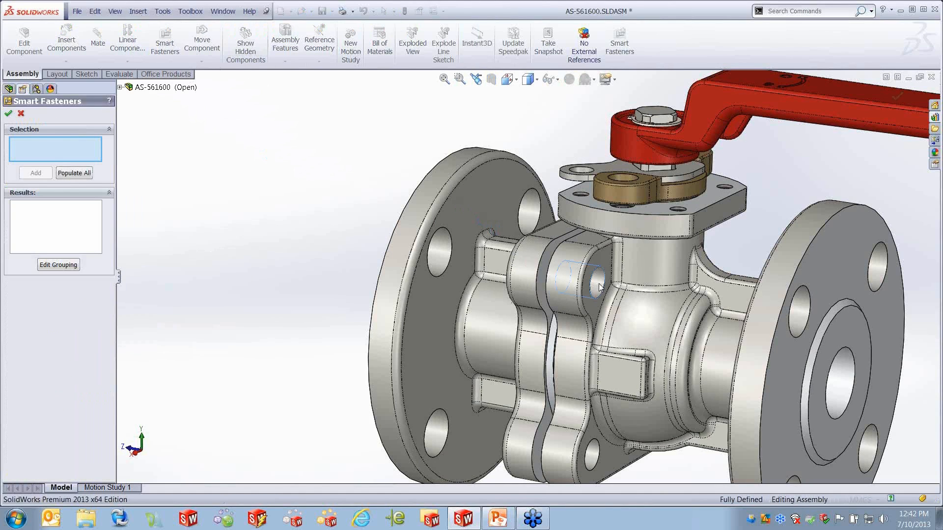
click(577, 279)
click(37, 173)
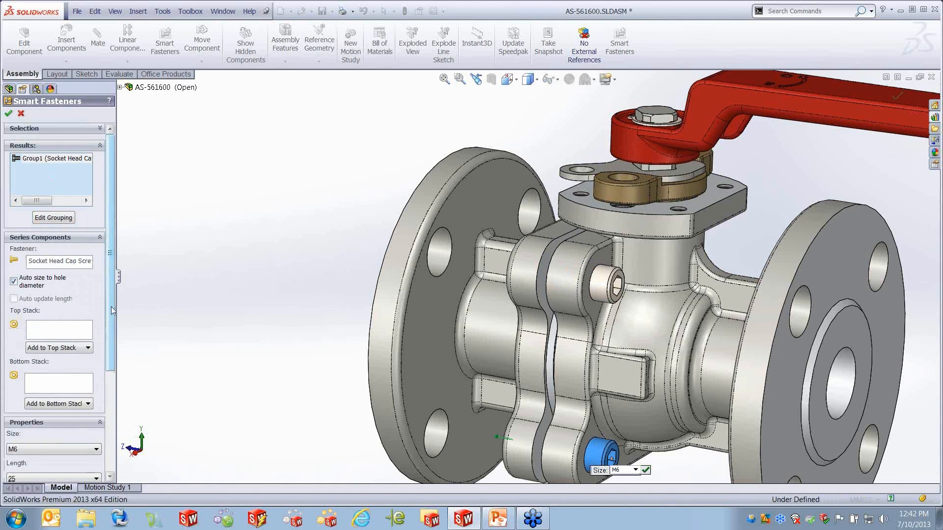
Add an External Tooth Lock Washer to the top stack of the flange screws.
scroll(110, 306, down, 3)
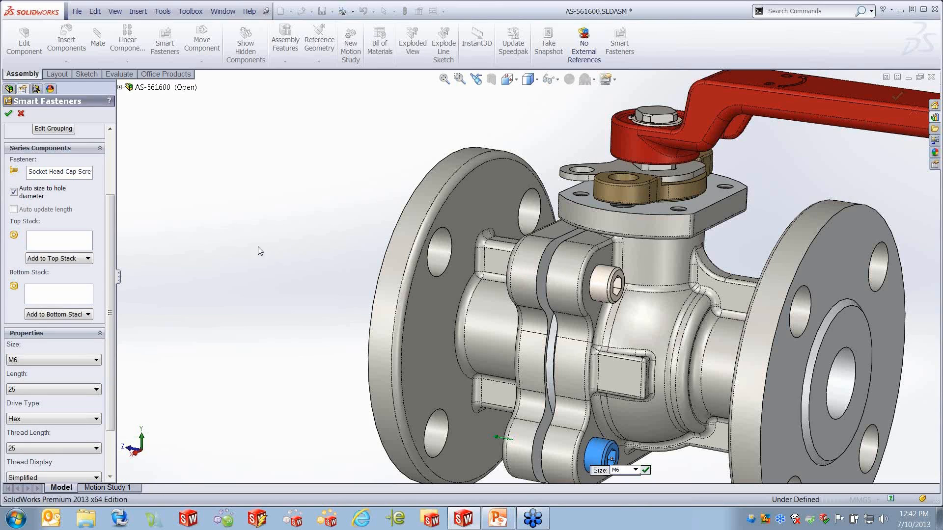
click(87, 258)
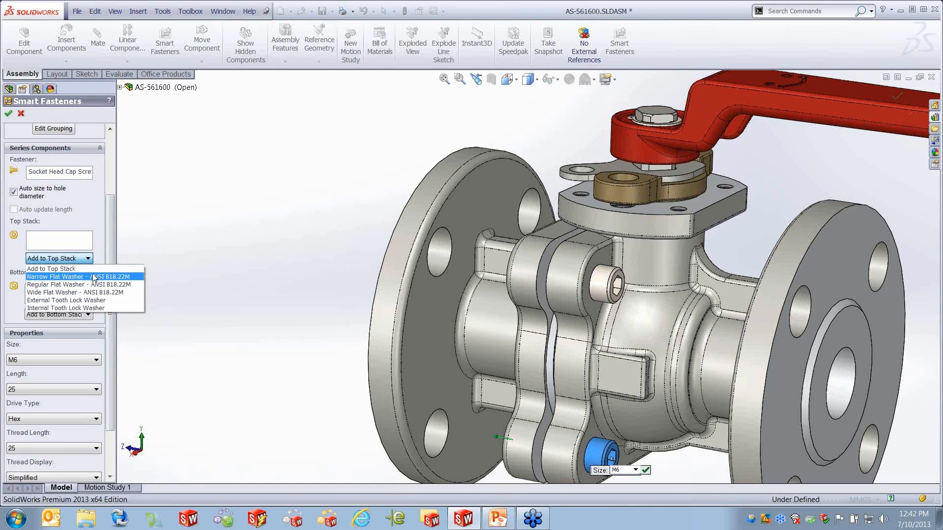
click(93, 300)
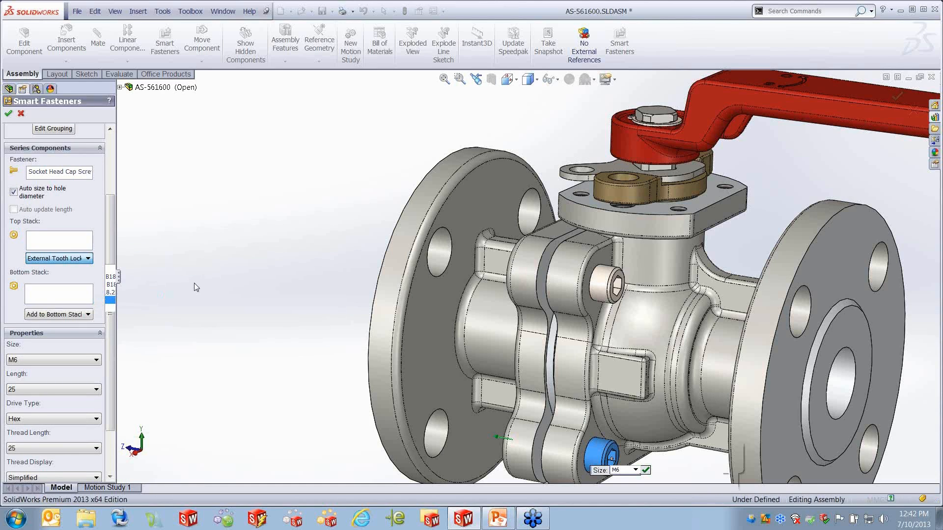
middle_drag(228, 255, 326, 287)
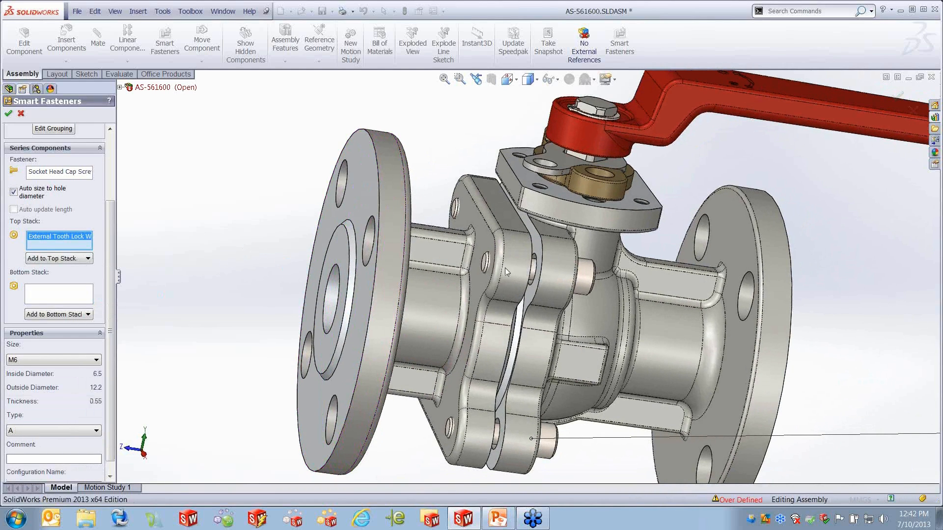
middle_drag(507, 292, 491, 281)
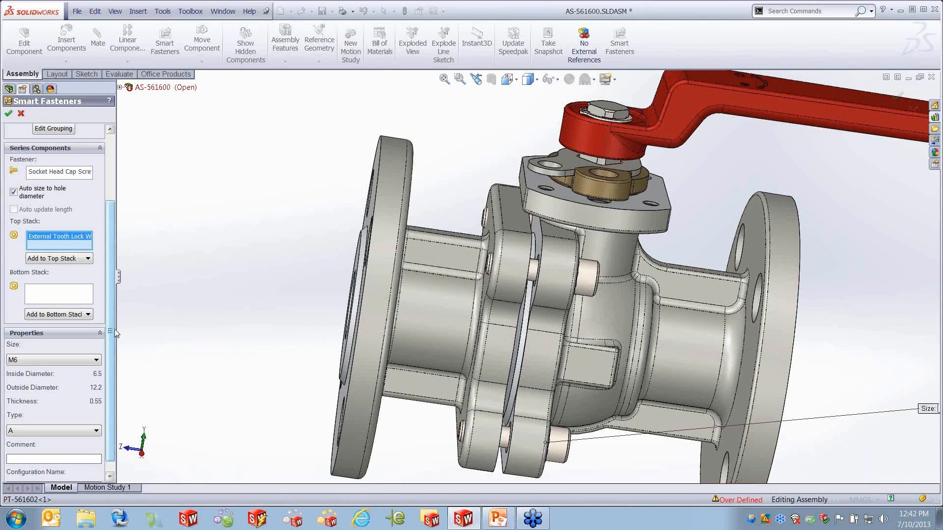
Add a Hex Jam Nut to the bottom stack of the flange screws and accept the Smart Fasteners.
scroll(112, 355, down, 1)
drag(112, 354, 111, 300)
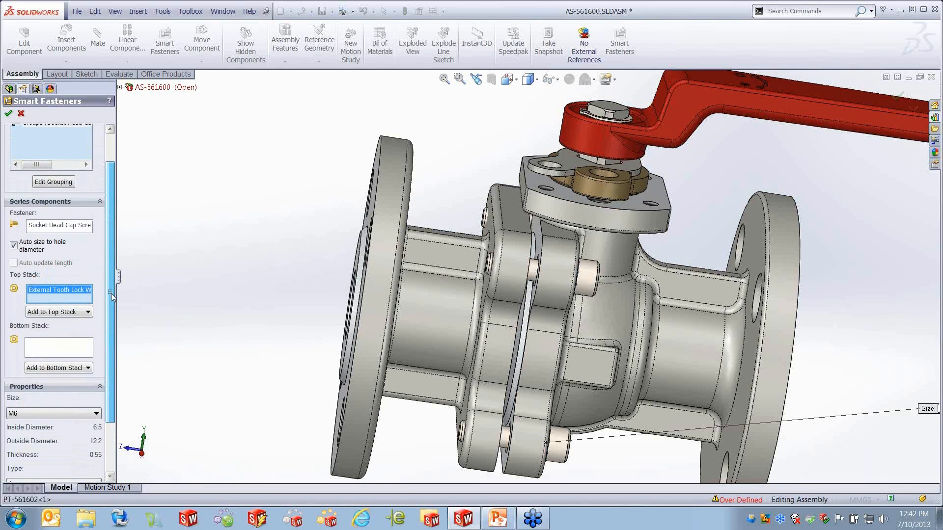
click(88, 368)
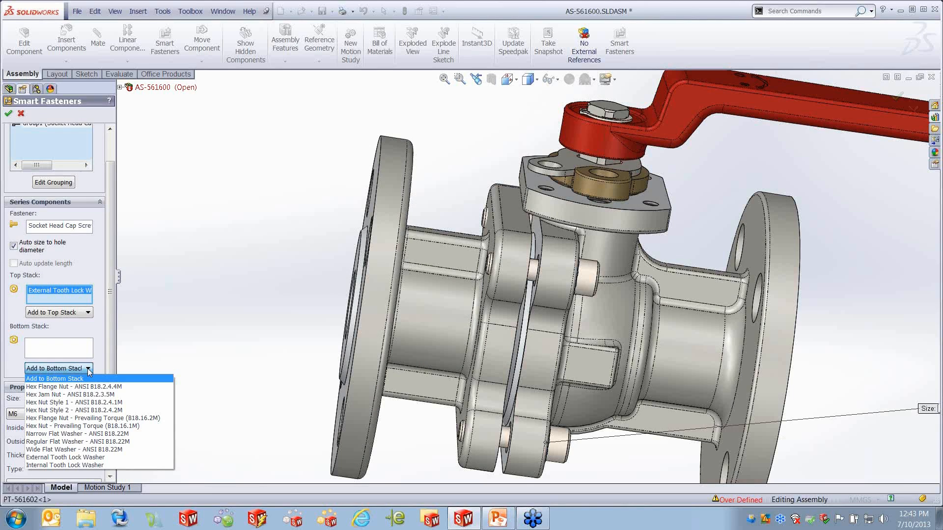
click(88, 395)
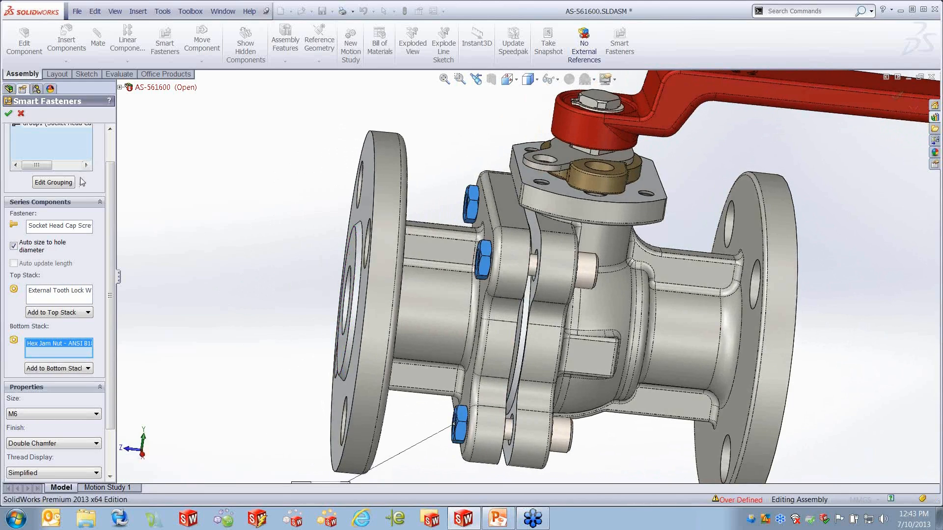
scroll(114, 189, up, 2)
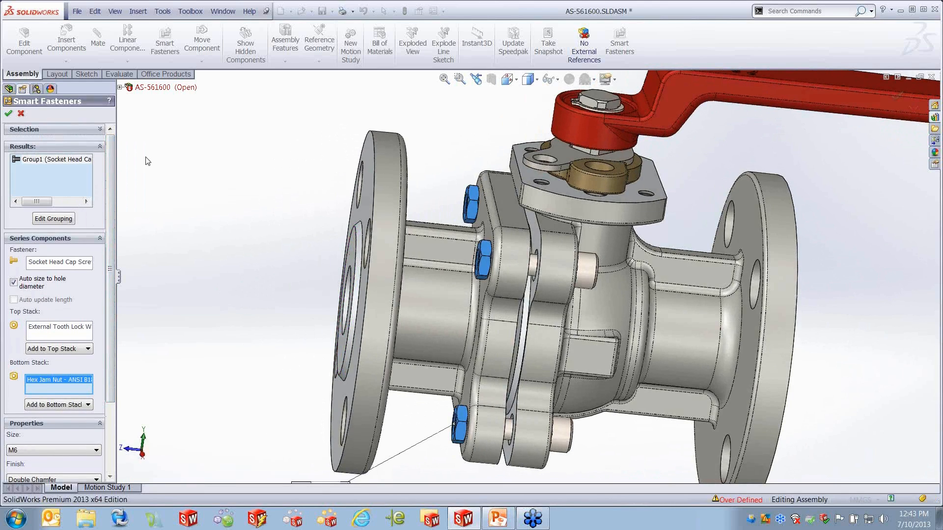
click(8, 114)
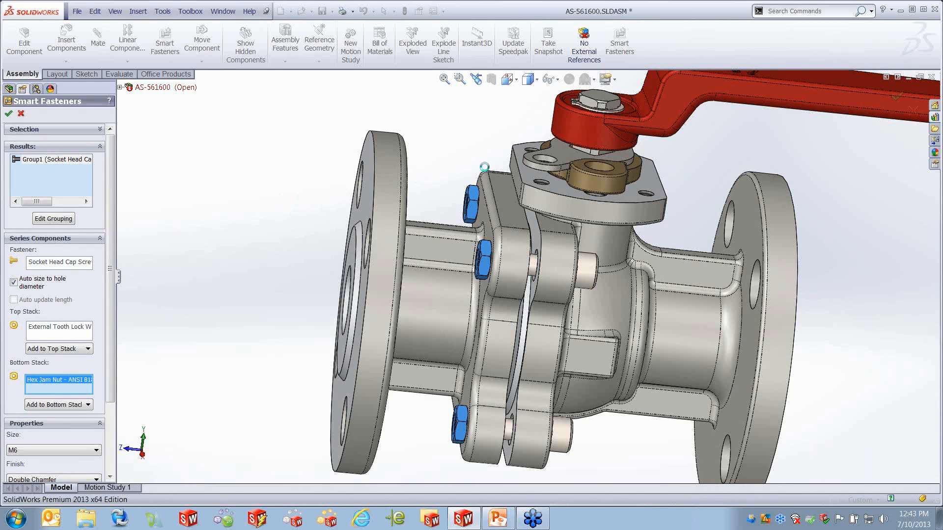
Start Smart Fasteners again and add a fastener to the M8 clearance hole in the brown stop plate.
middle_drag(609, 173, 605, 165)
scroll(605, 164, down, 3)
click(137, 11)
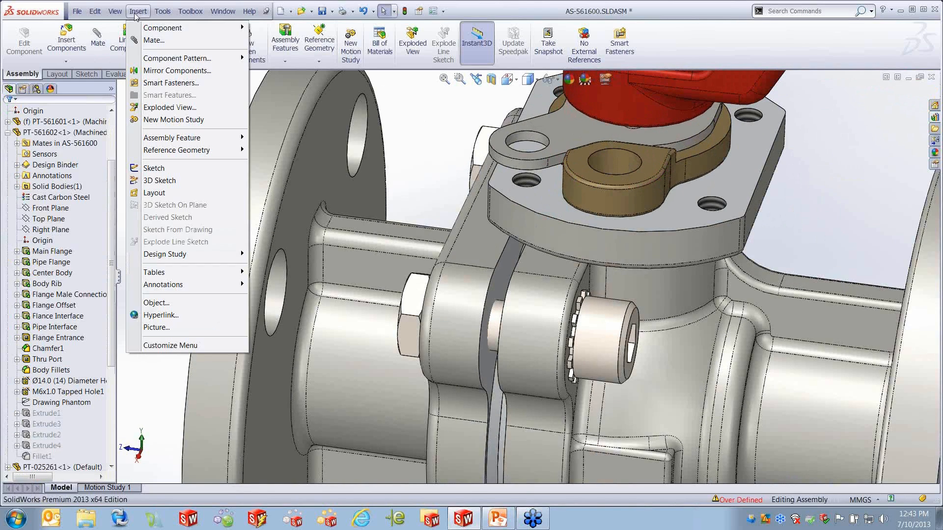
click(162, 84)
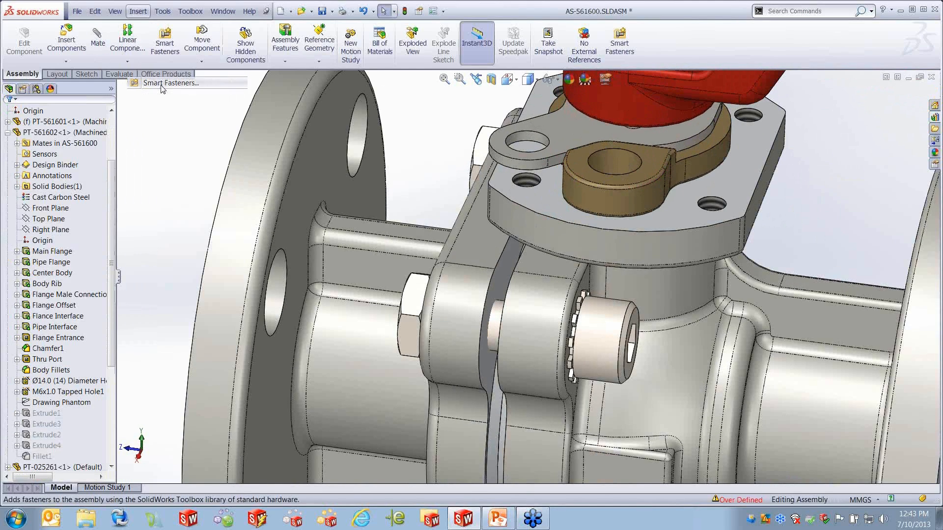
click(622, 165)
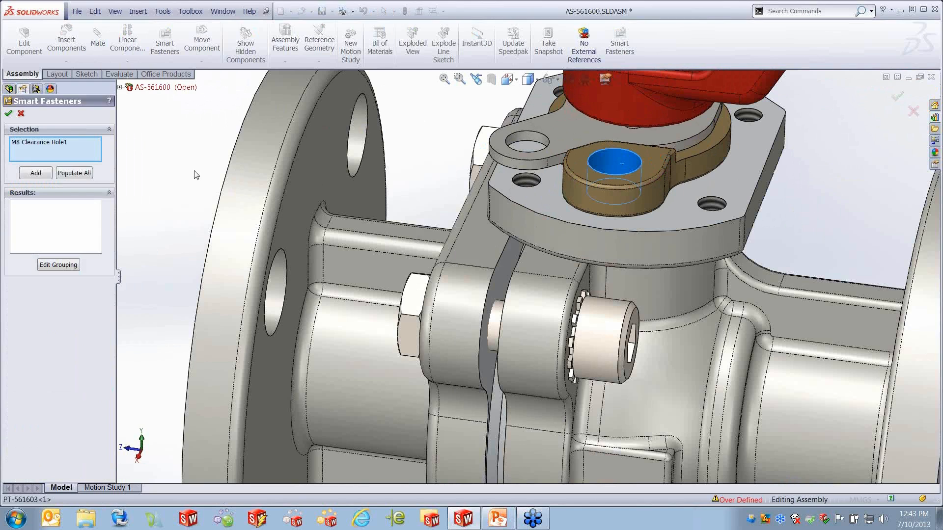
click(36, 173)
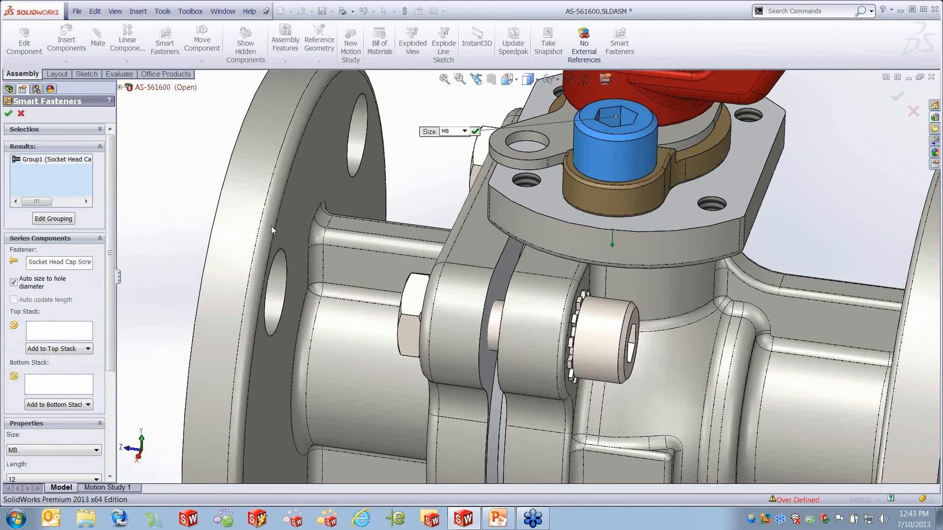
Examine the new fastener's grouping by expanding Group1 and Series1 and selecting the M8 clearance hole entry.
click(61, 218)
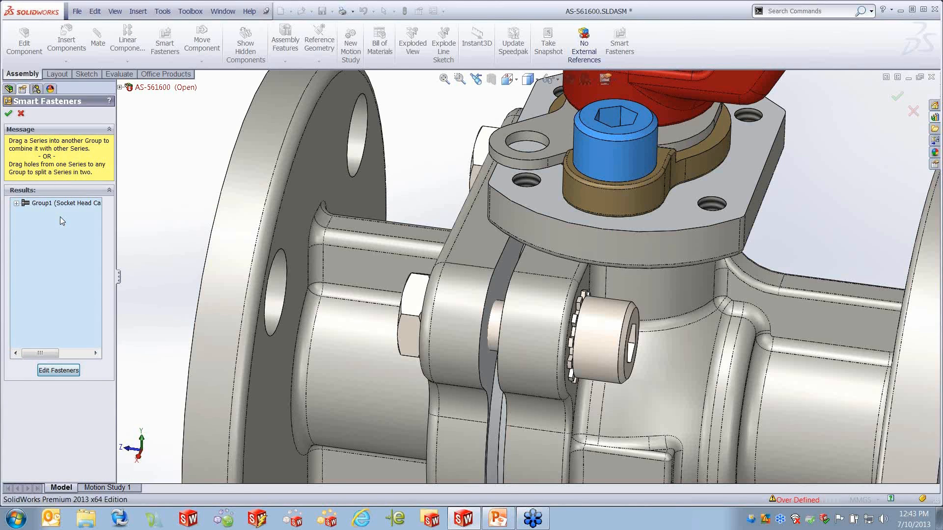
click(16, 202)
click(25, 212)
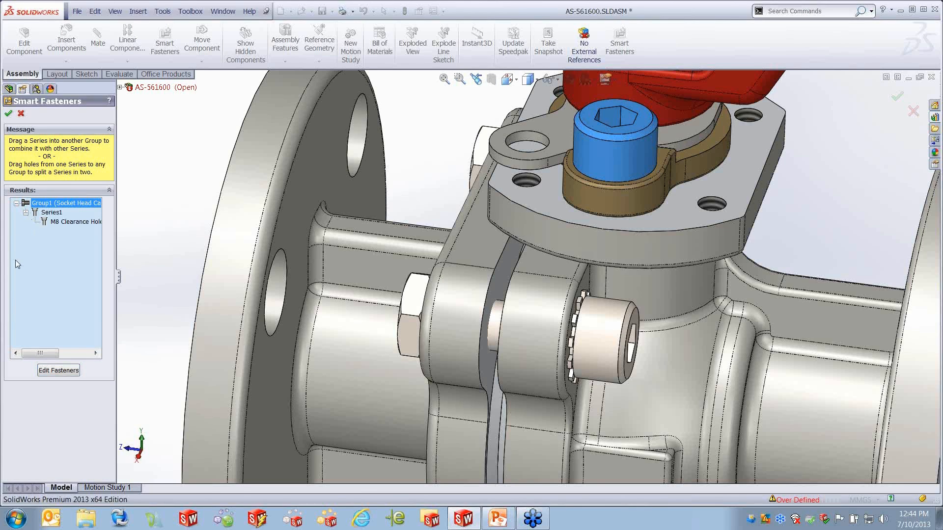
click(73, 225)
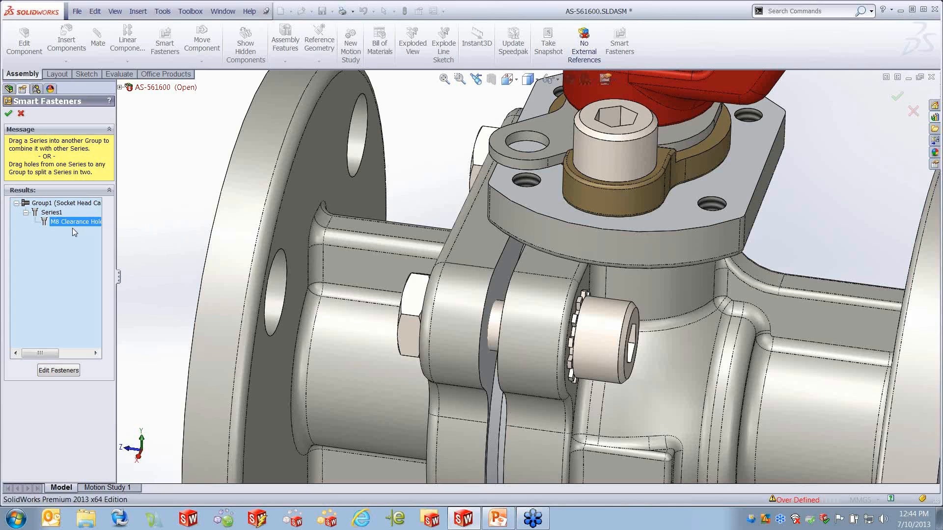
scroll(425, 219, up, 2)
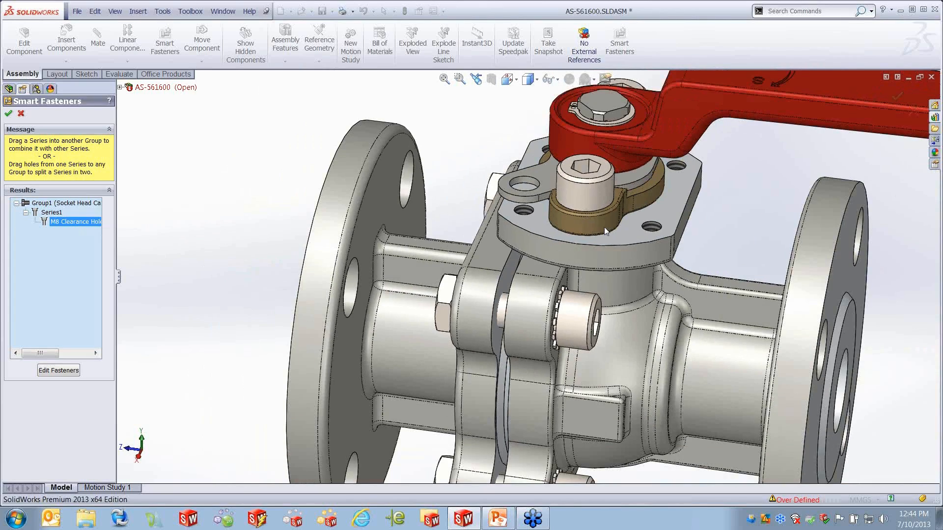
Flip the insertion direction of the Series1 fastener in the stop plate's M8 clearance hole.
middle_drag(609, 231, 565, 205)
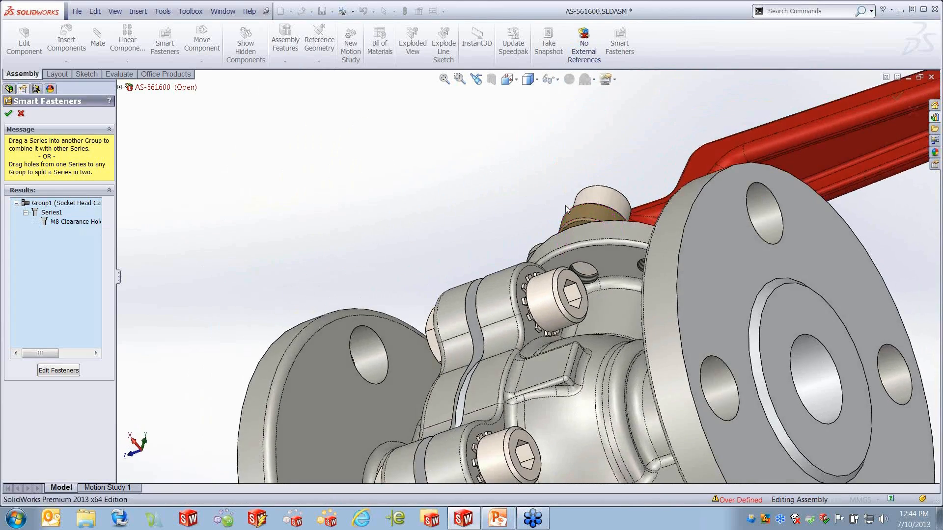
scroll(585, 272, down, 1)
scroll(586, 272, down, 2)
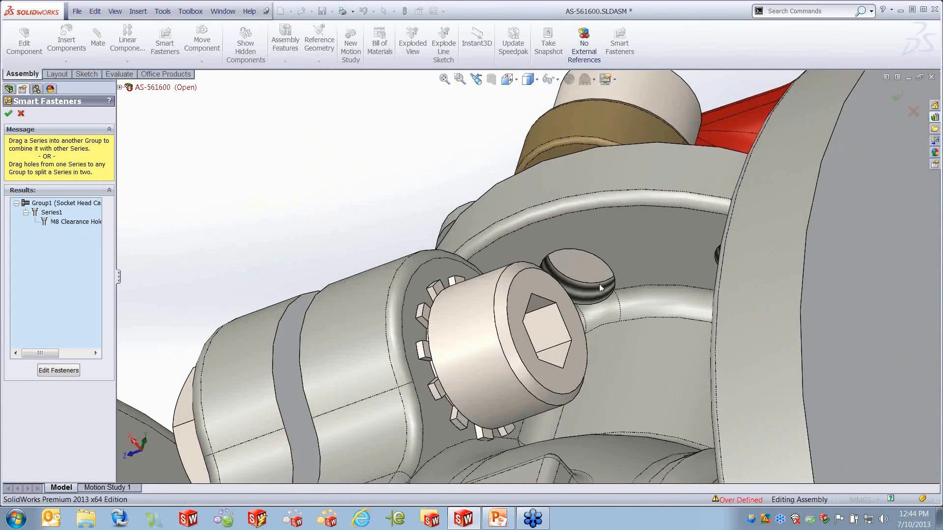
click(67, 225)
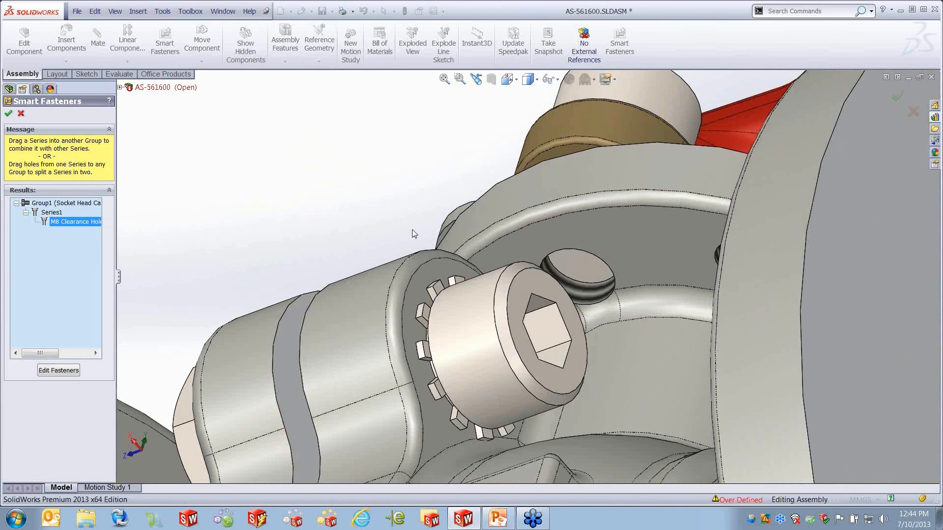
right_click(53, 214)
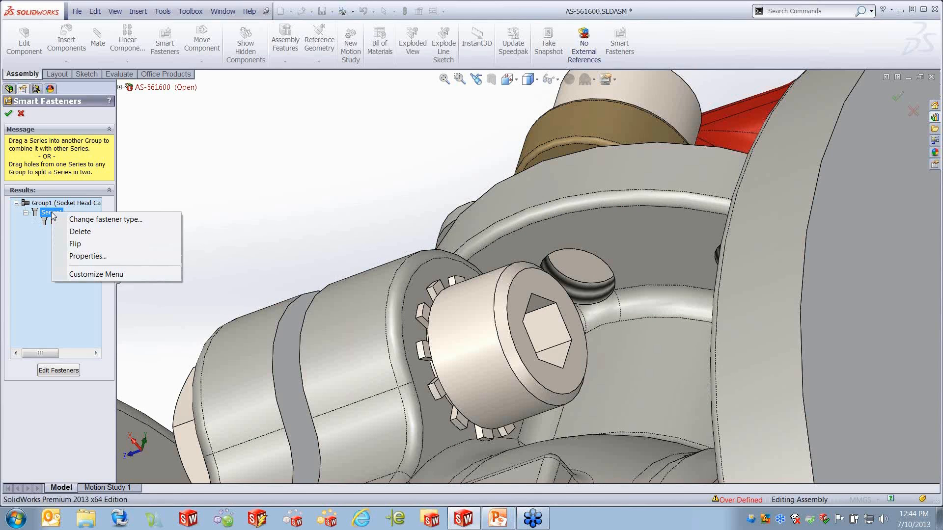
click(78, 243)
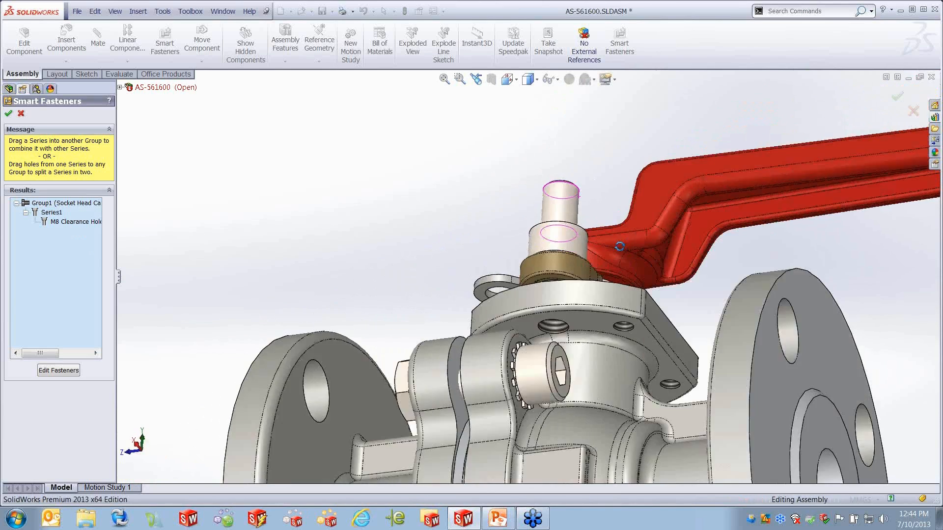
Flip the Series1 fastener back to its original direction so it enters the stop plate from above.
right_click(54, 214)
click(54, 214)
right_click(53, 216)
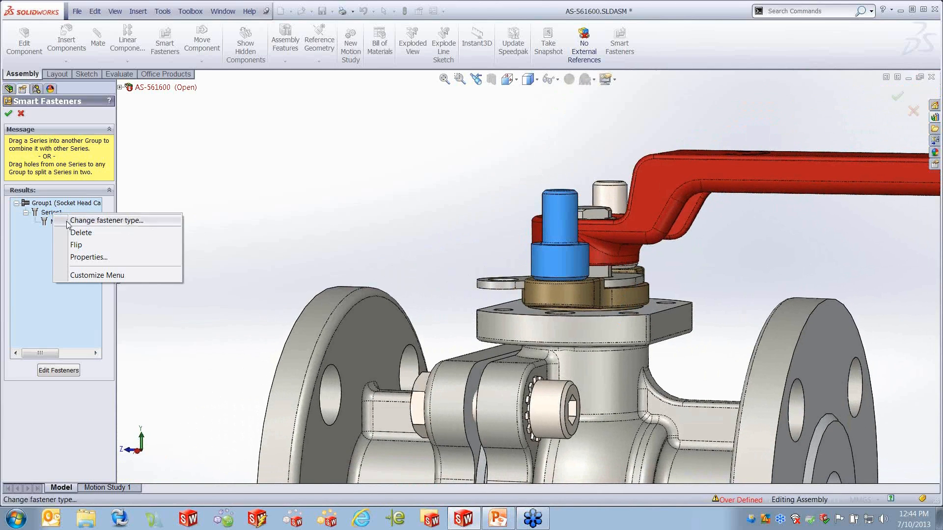
click(76, 246)
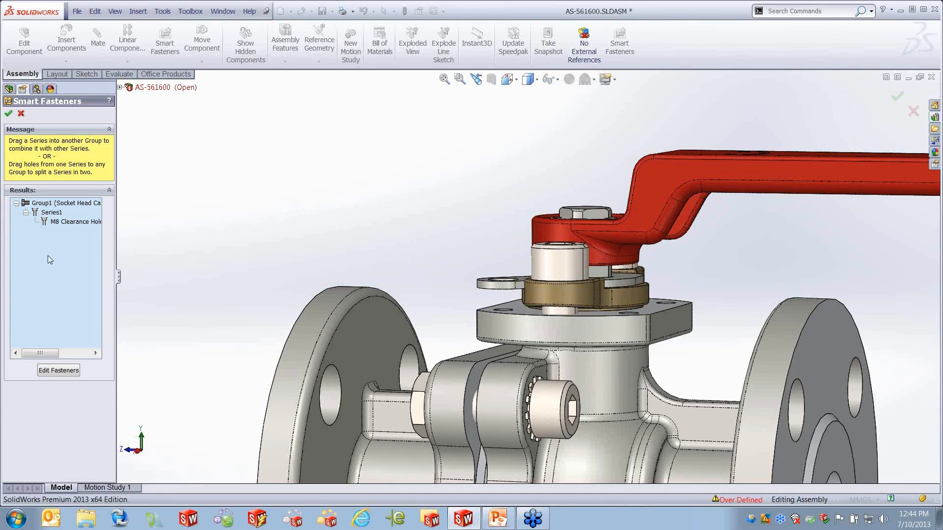
Change the Series1 fastener type to Hex Cap Screw - ANSI B18.2.3.1M and accept the Smart Fasteners.
right_click(52, 214)
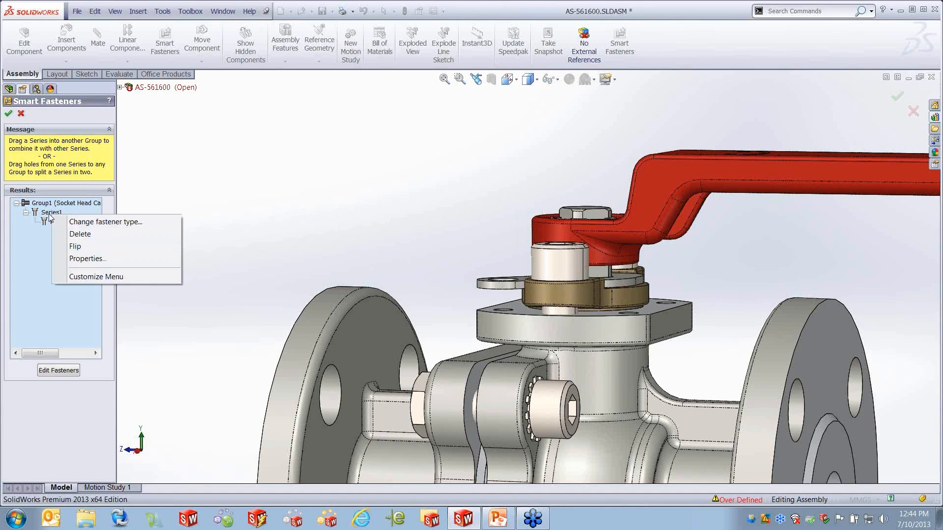
click(73, 221)
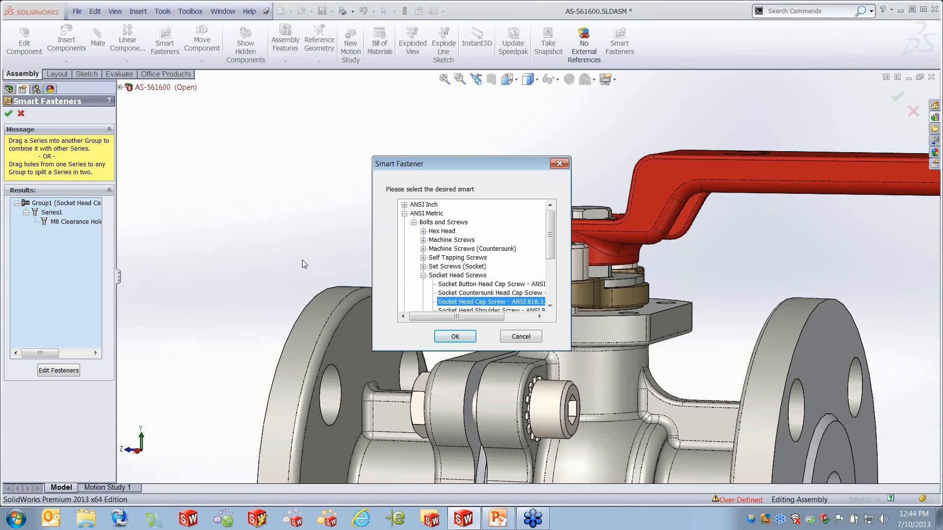
click(423, 231)
click(493, 283)
scroll(472, 290, down, 2)
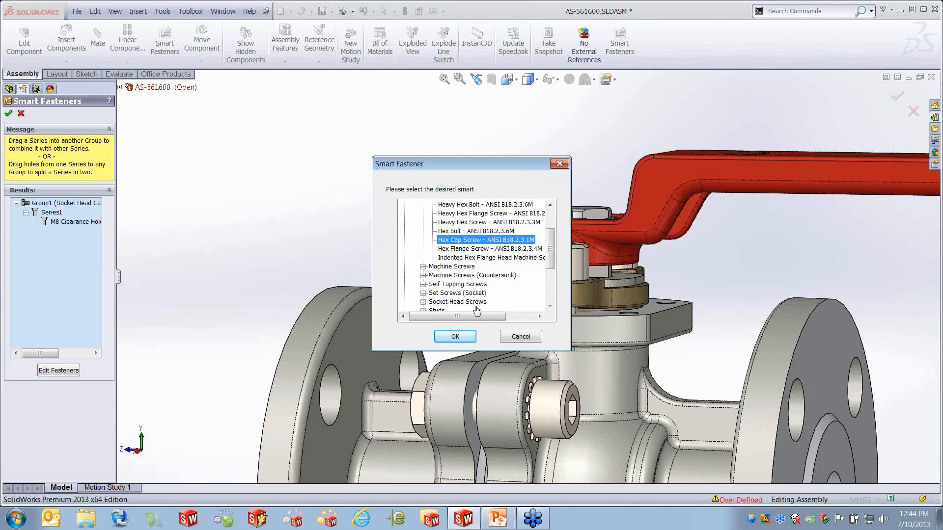
click(455, 337)
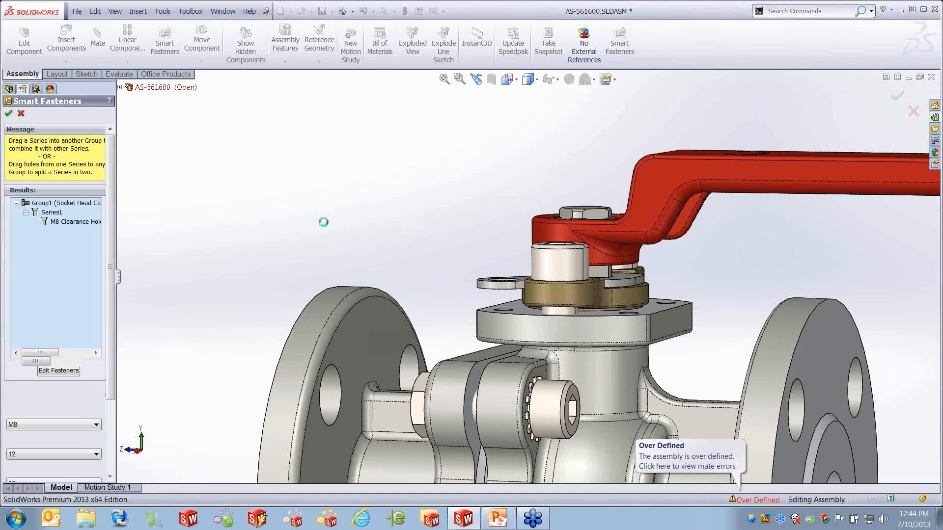
middle_drag(344, 201, 361, 255)
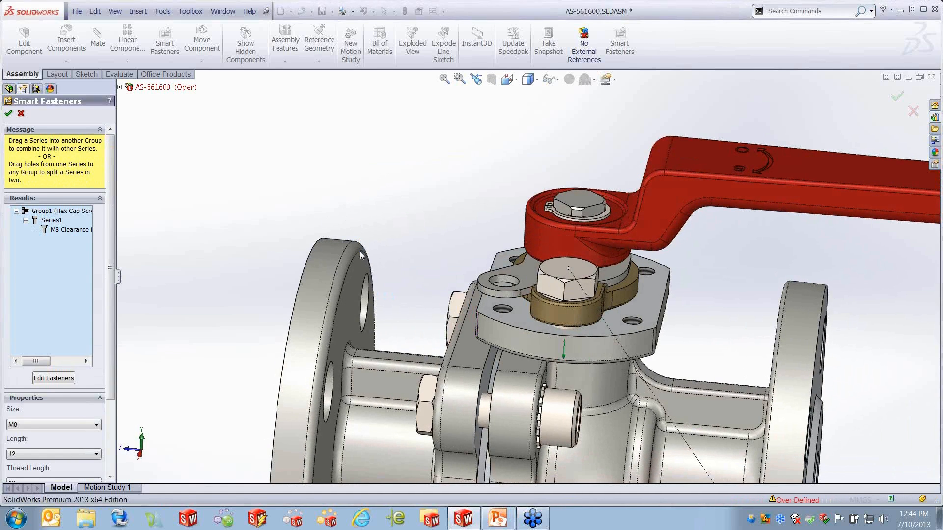
key(f)
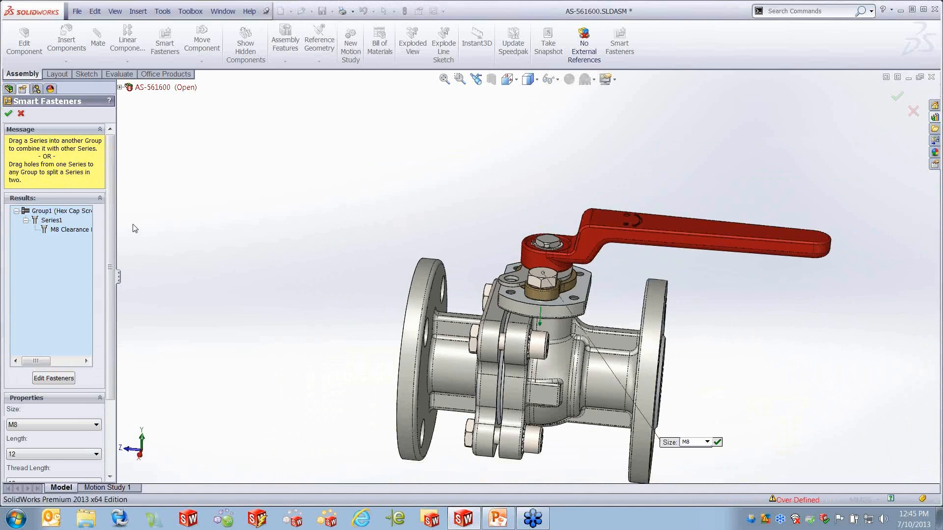
click(9, 113)
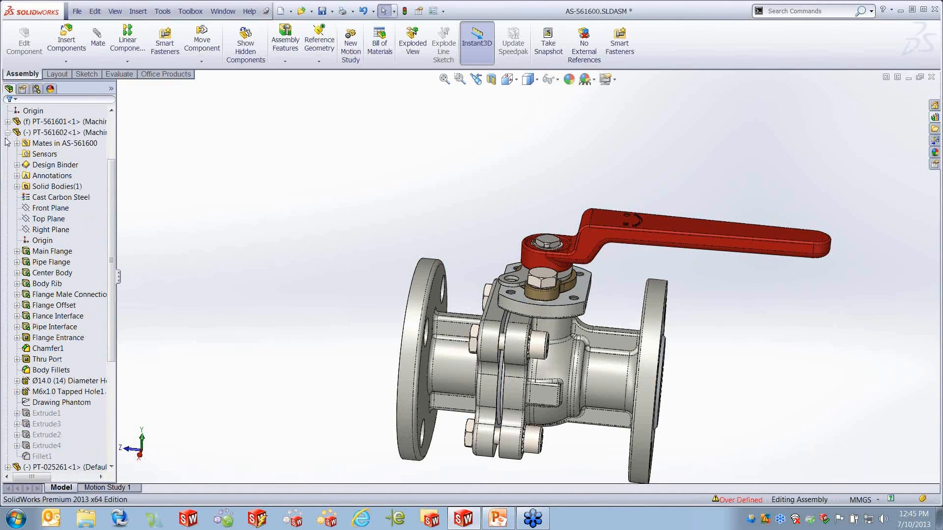
Collapse the PT-561602 component and examine the fasteners, nuts and washers contained in Smart Fastener1.
click(7, 132)
click(51, 374)
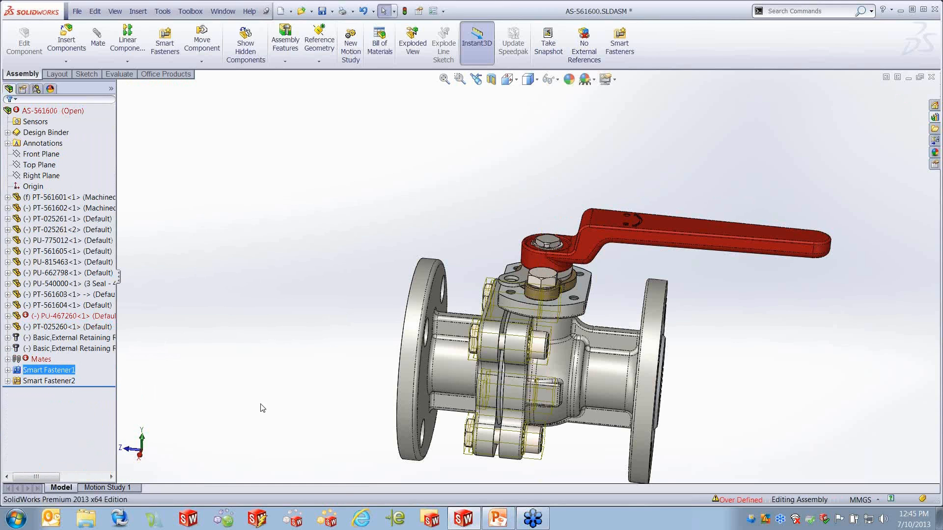
middle_drag(270, 384, 288, 364)
click(284, 376)
click(49, 371)
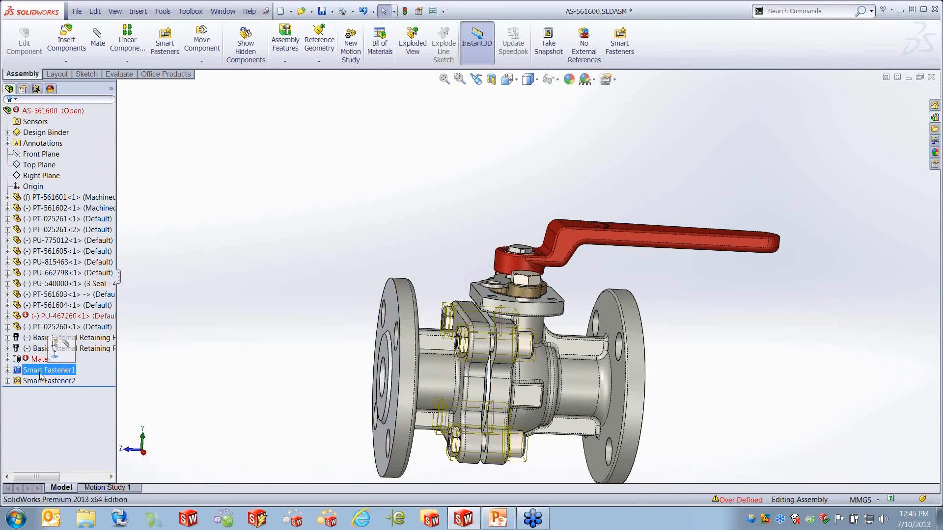
click(7, 371)
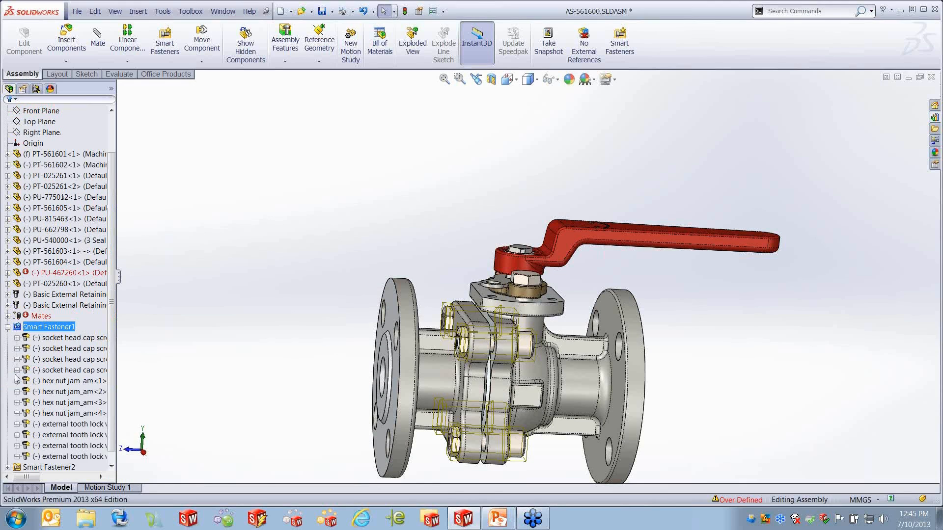
Open Smart Fastener1 for editing to review its series components and accept it without changes.
right_click(52, 328)
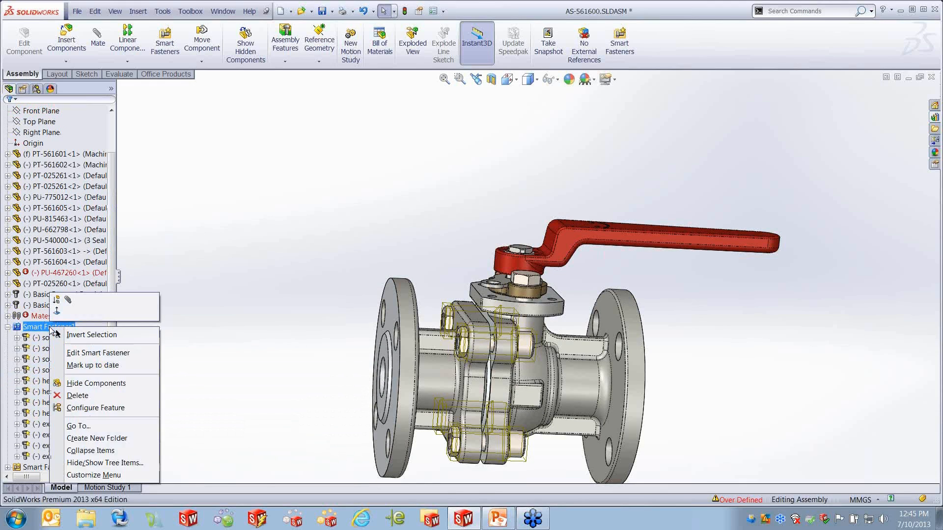
click(98, 353)
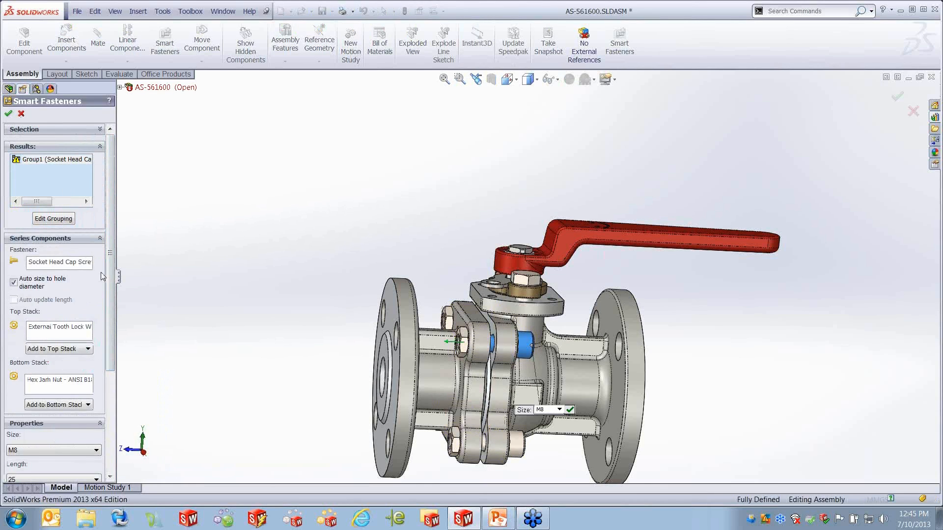
key(Return)
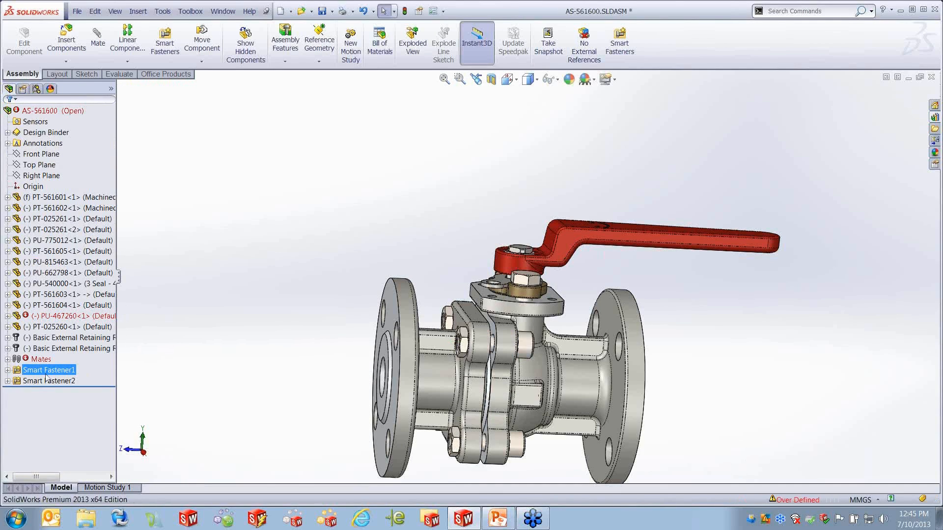
Expand Smart Fastener1 and mark it up to date.
click(7, 369)
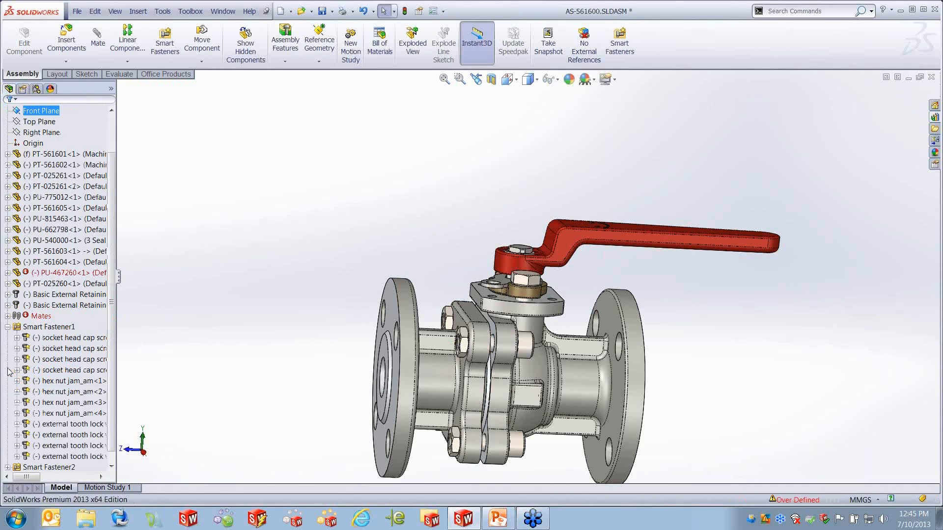
right_click(58, 329)
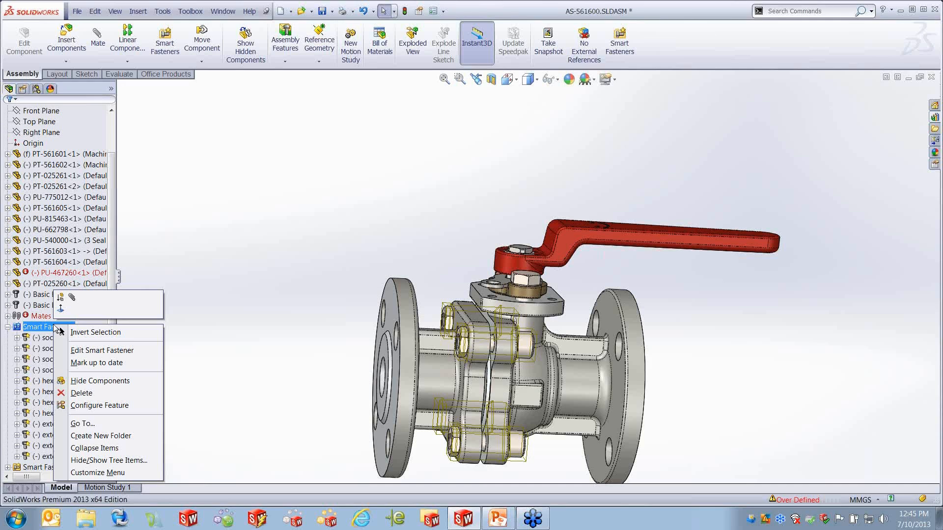
click(99, 361)
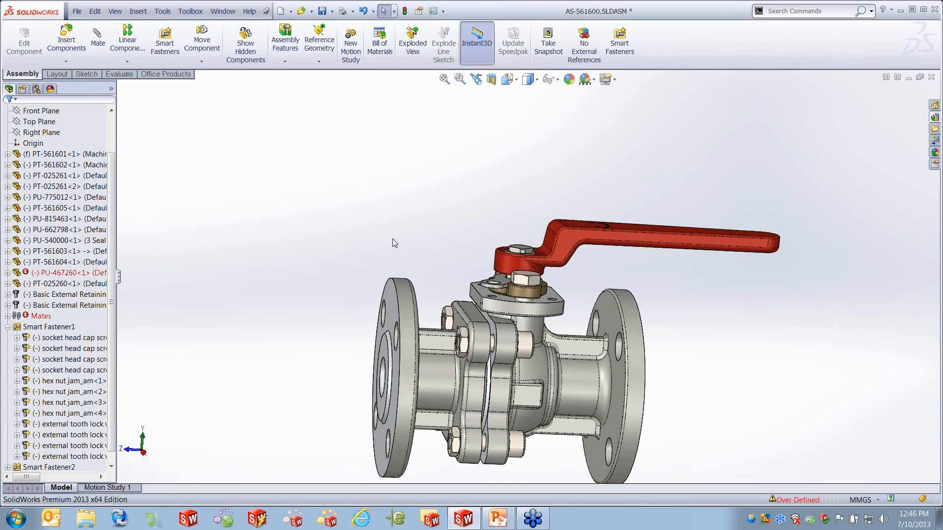
Open the Smart Fasteners settings in the Toolbox configuration.
click(181, 12)
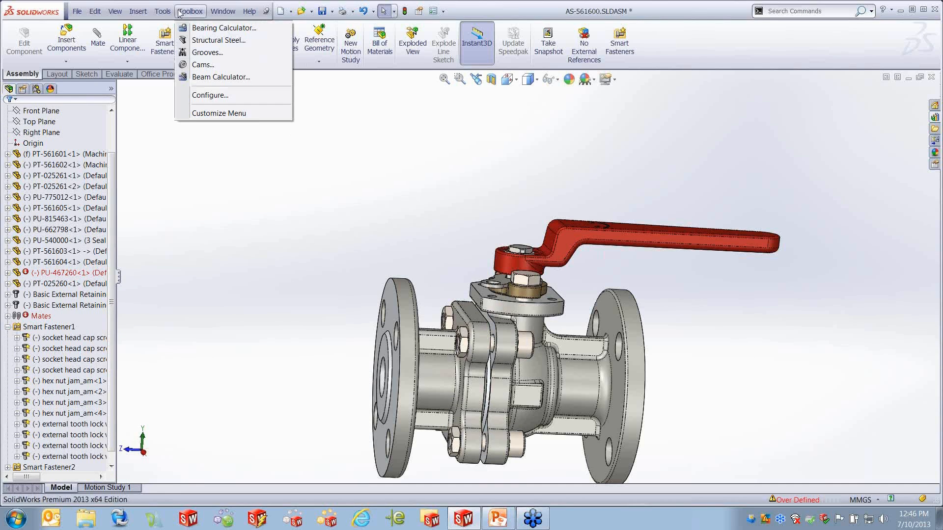
click(232, 98)
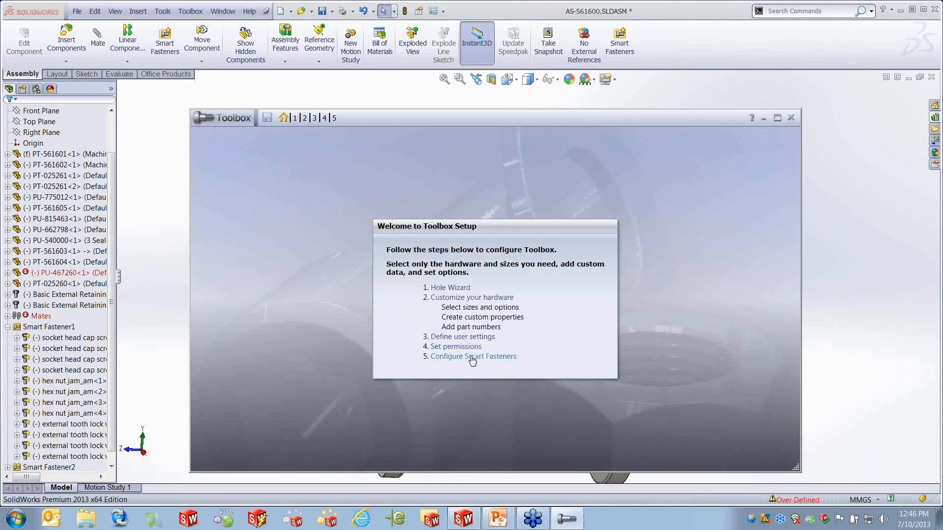
click(472, 359)
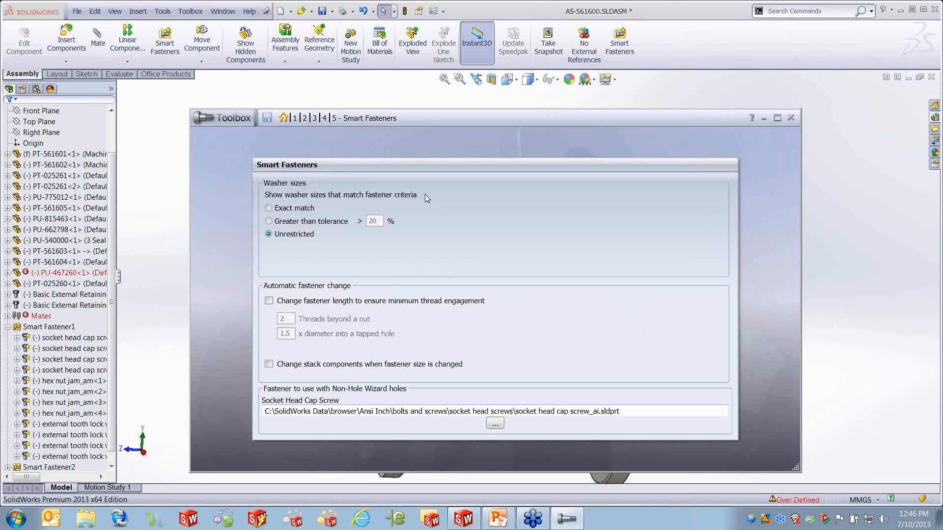
Try enabling automatic fastener length change for minimum thread engagement, disable it again and close the Toolbox configuration without saving.
click(269, 301)
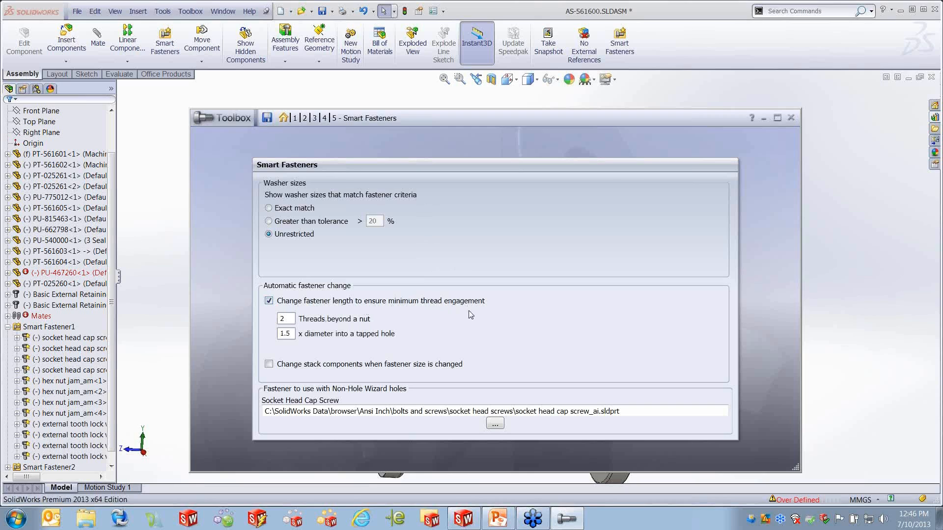
click(269, 300)
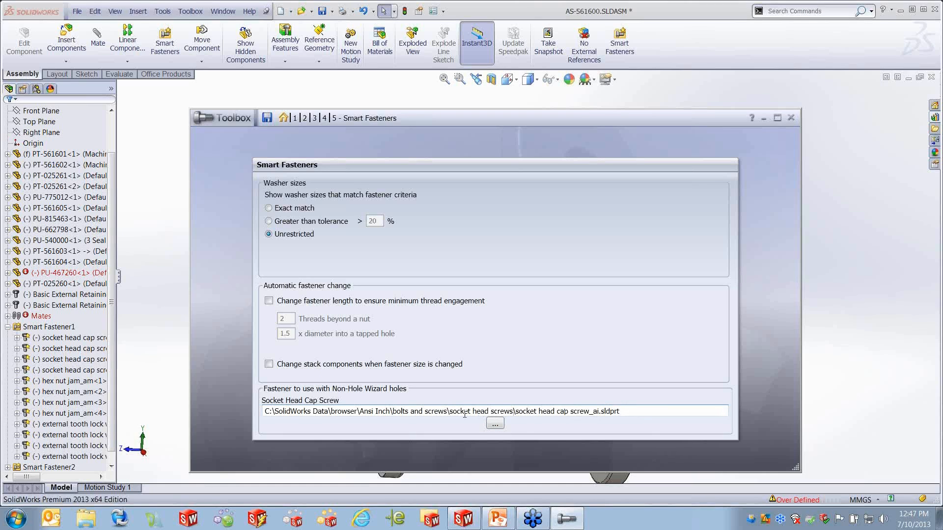
click(790, 118)
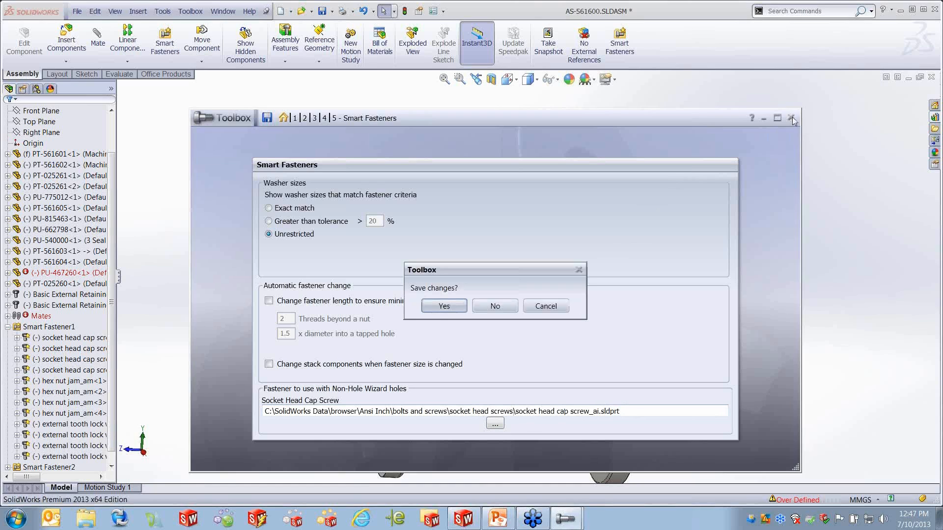
click(509, 308)
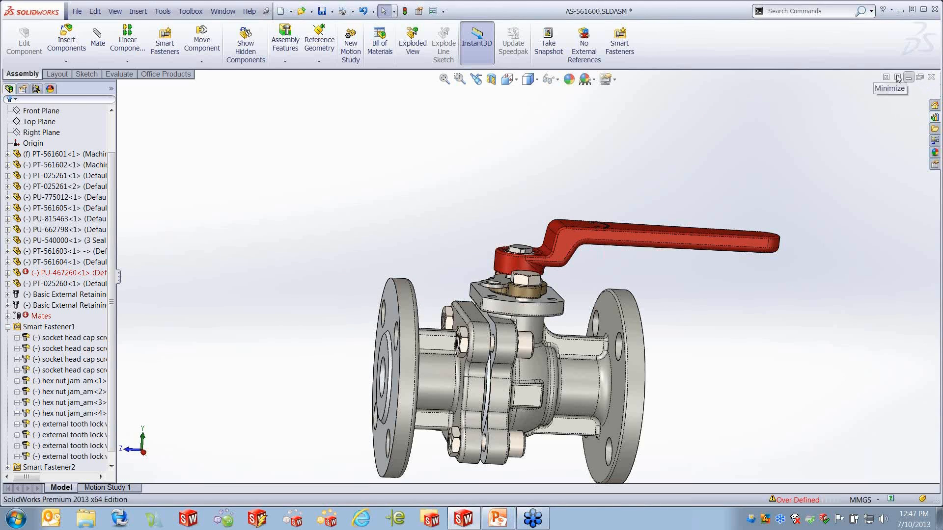
Open the recent assembly Sample.SLDASM.
click(80, 14)
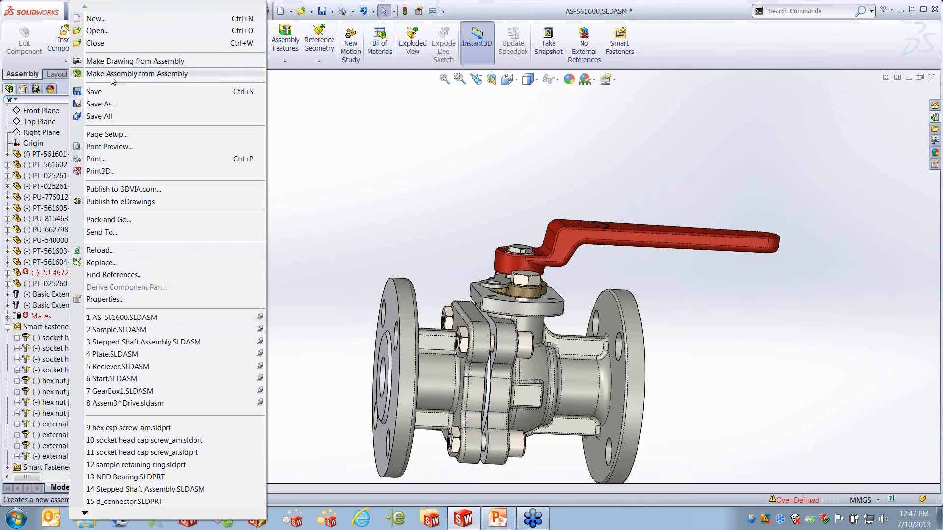
mouse_move(183, 332)
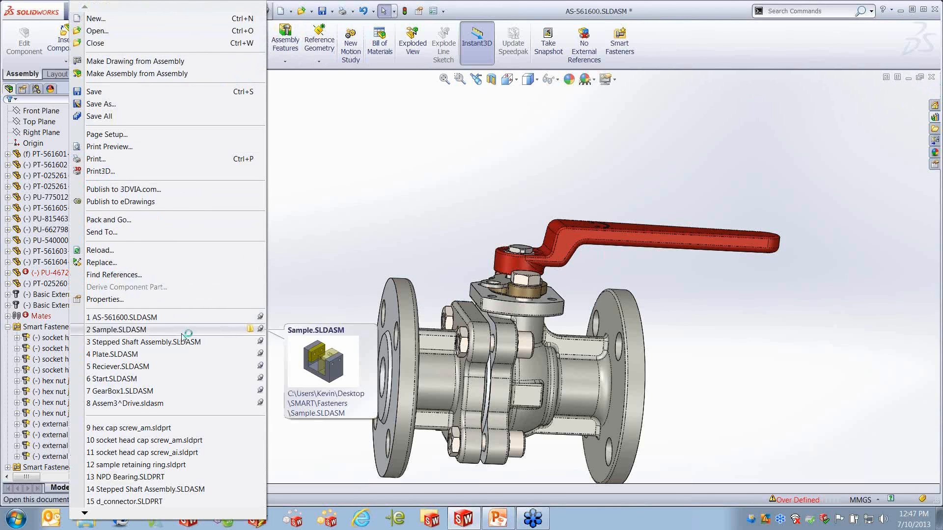
click(140, 331)
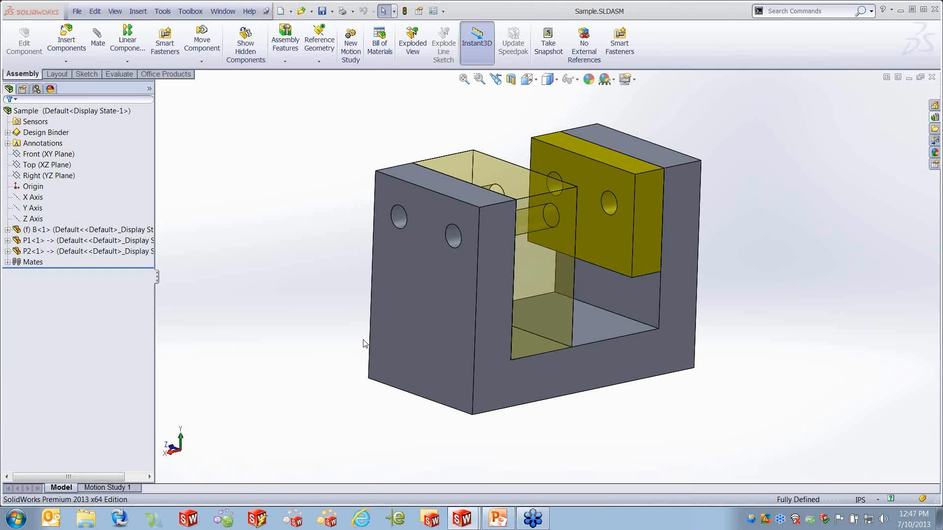
Start Smart Fasteners and add screws to the holes on the base's outer side face.
click(139, 11)
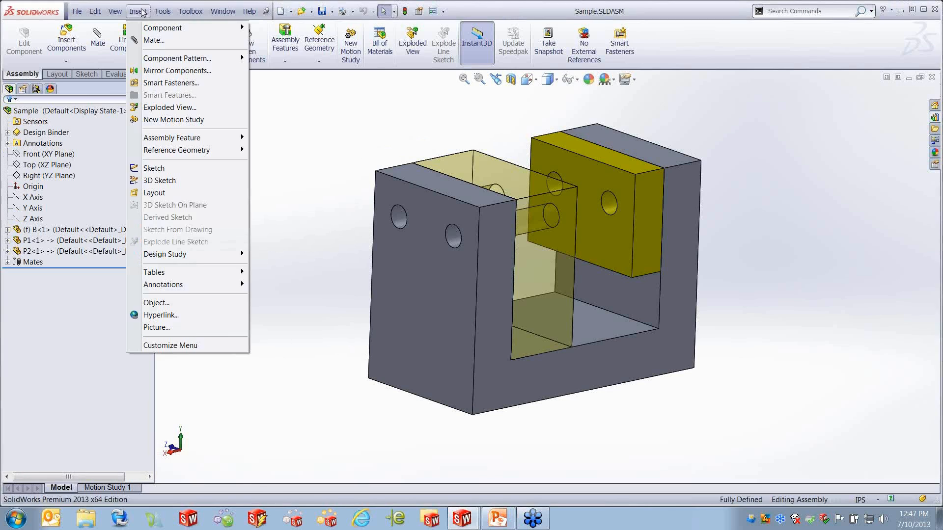
click(171, 82)
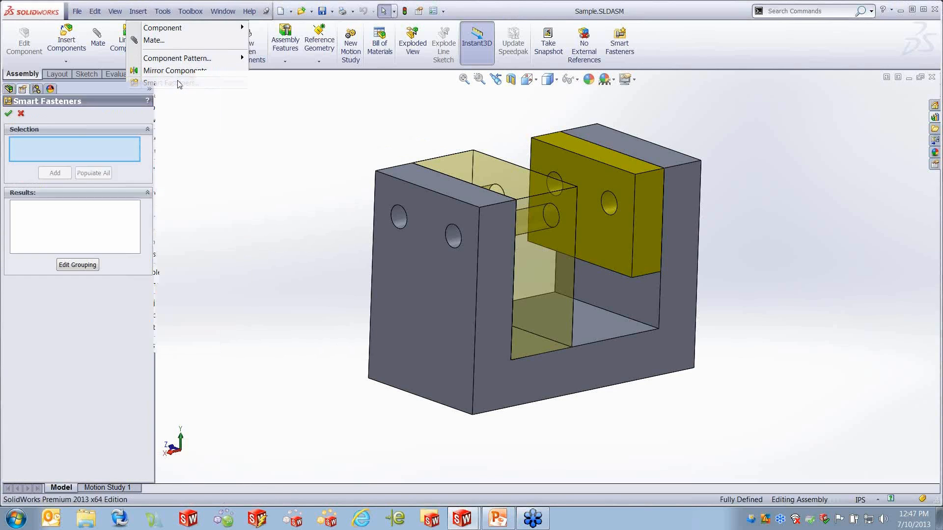
click(440, 263)
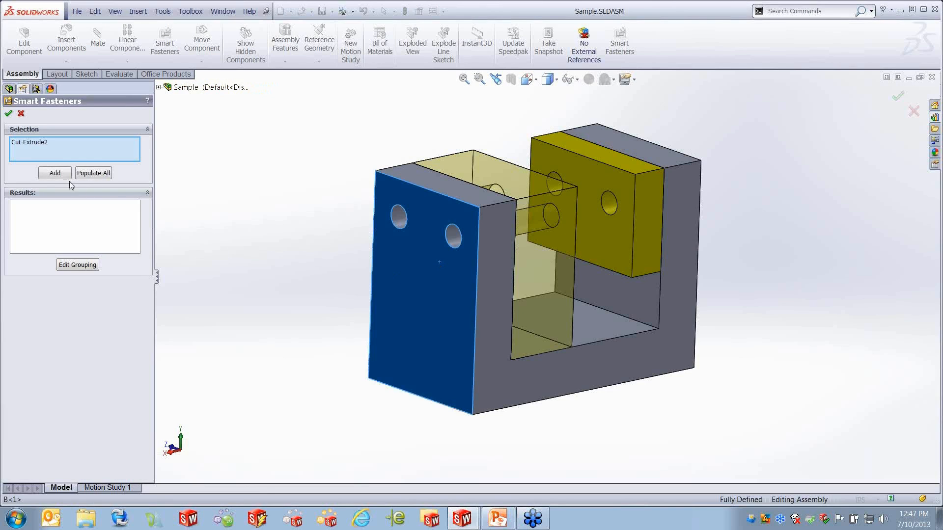
click(54, 173)
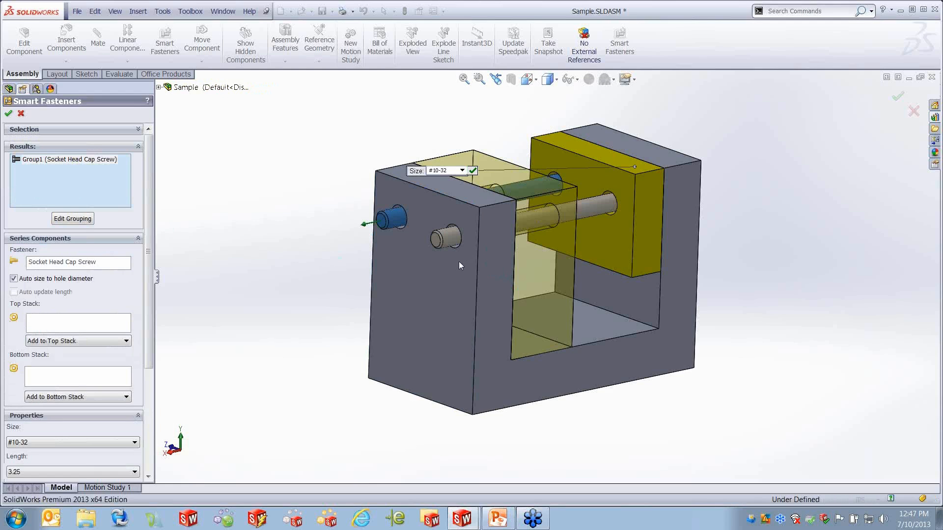
middle_drag(677, 290, 698, 287)
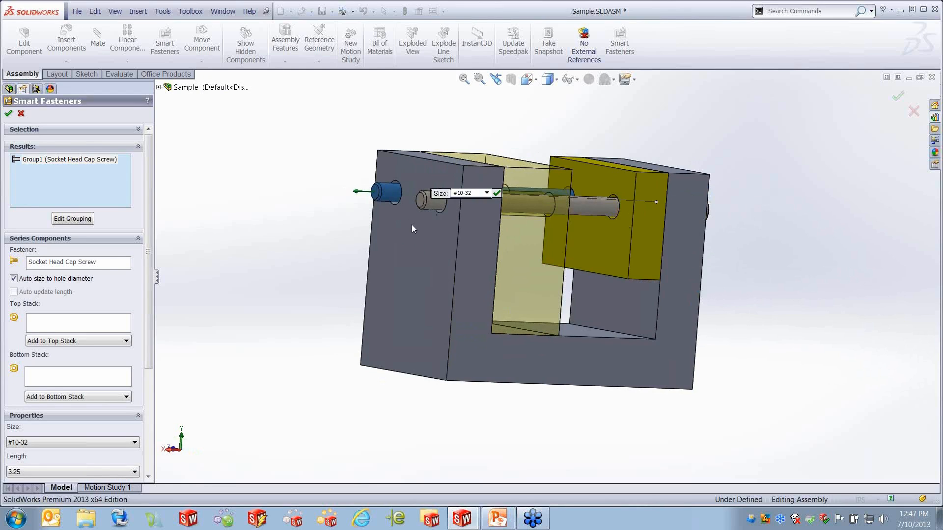
Edit the fastener grouping and expand Group1 and its Series1 down to the individual hole features.
click(73, 218)
click(32, 206)
click(17, 203)
click(25, 212)
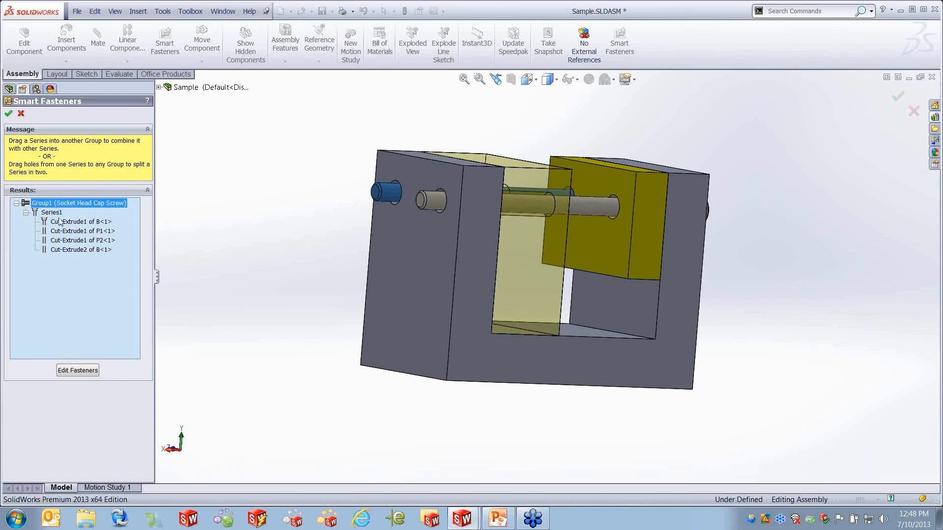
right_click(52, 213)
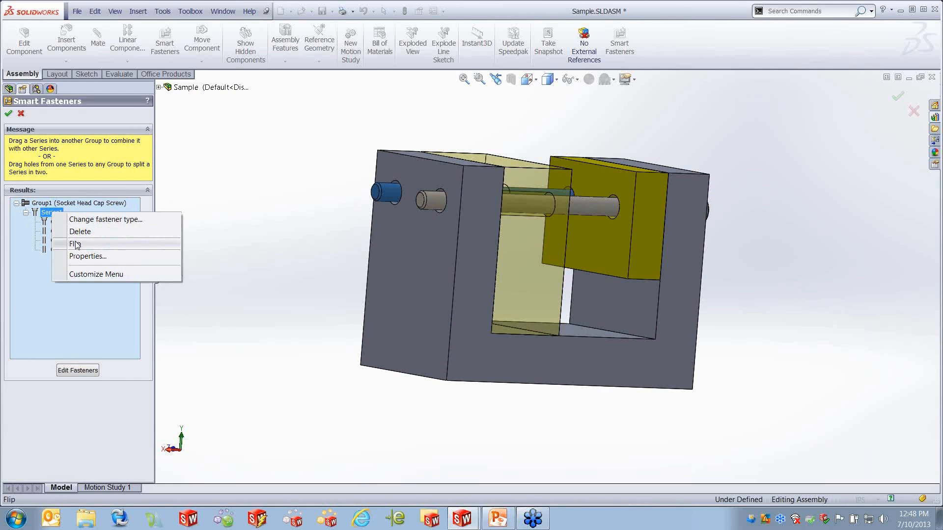
click(273, 220)
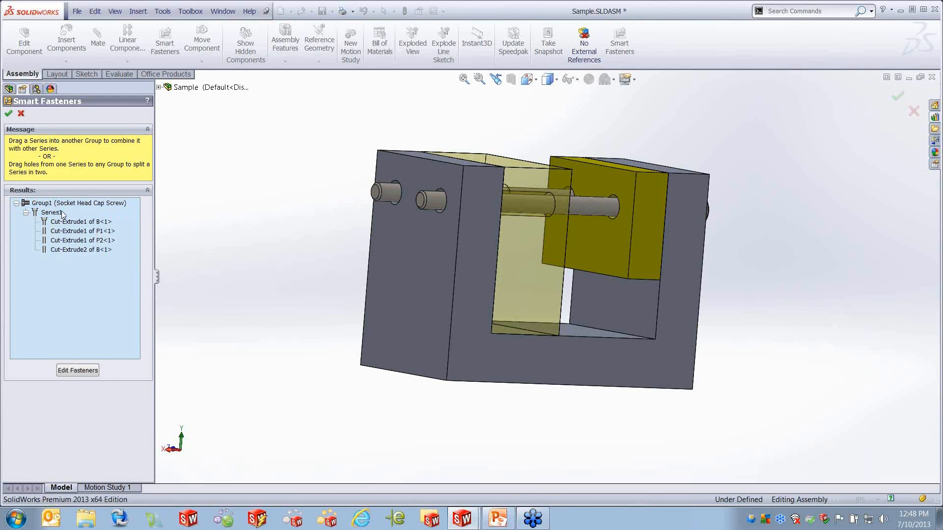
Split the Cut-Extrude2 of B<1> hole out of Series1, letting the new series calculate new fastener lengths.
click(92, 225)
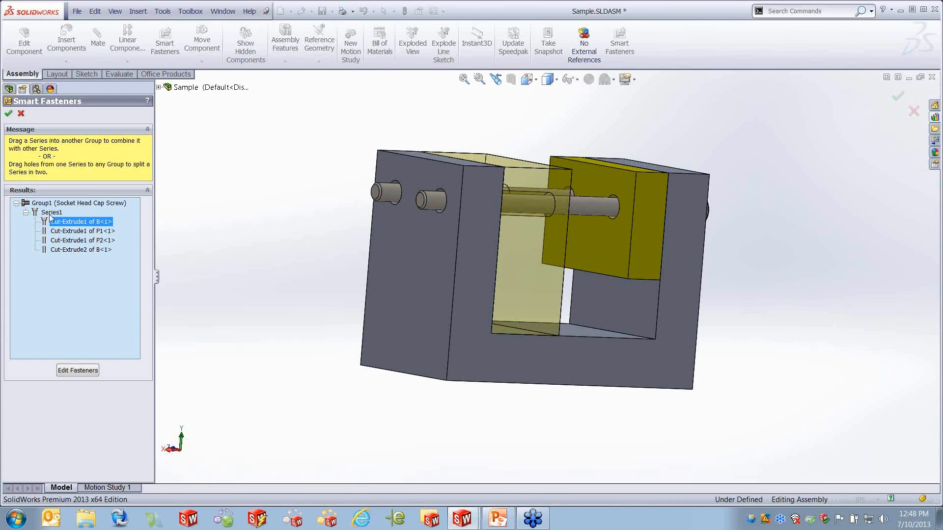
click(66, 249)
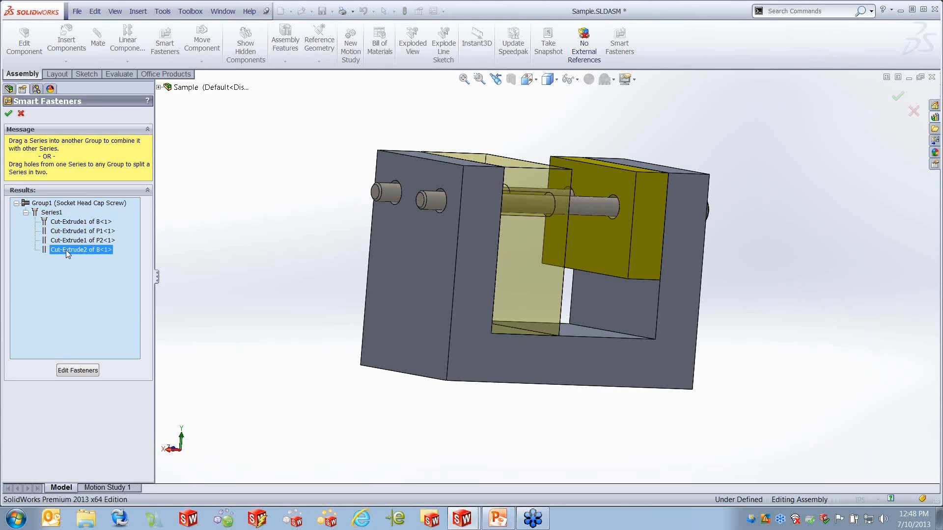
middle_drag(700, 261, 638, 297)
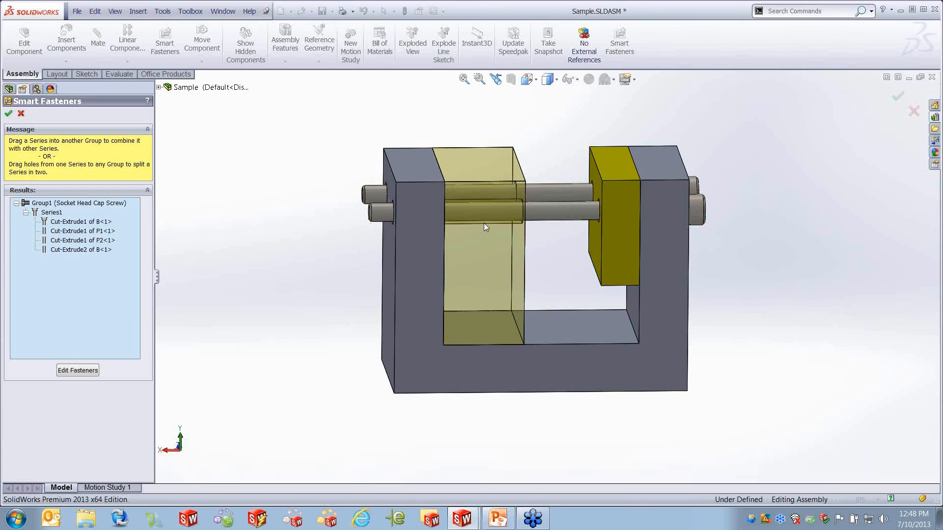
click(79, 252)
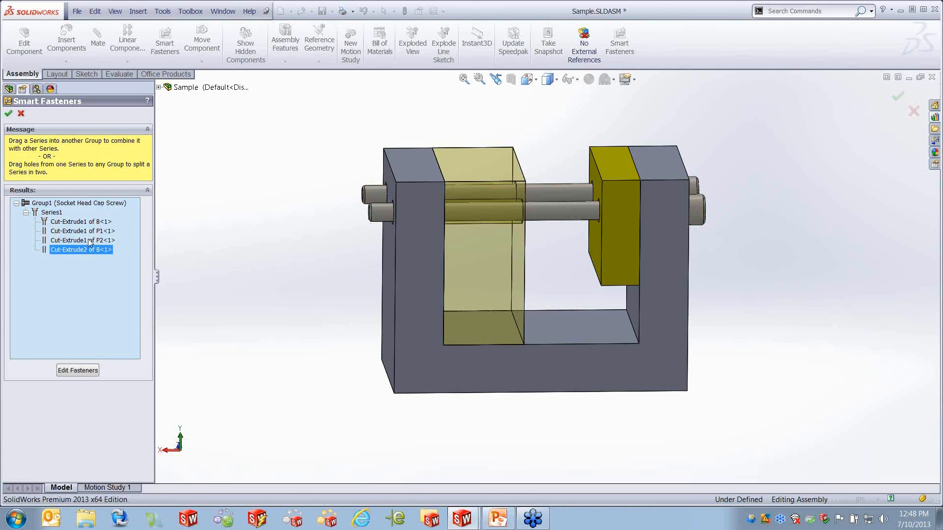
drag(77, 254, 90, 203)
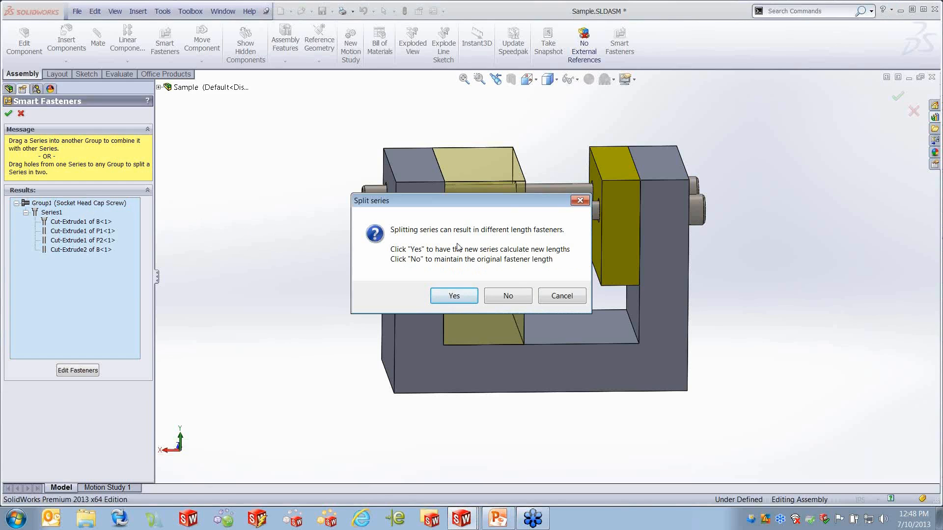
click(454, 296)
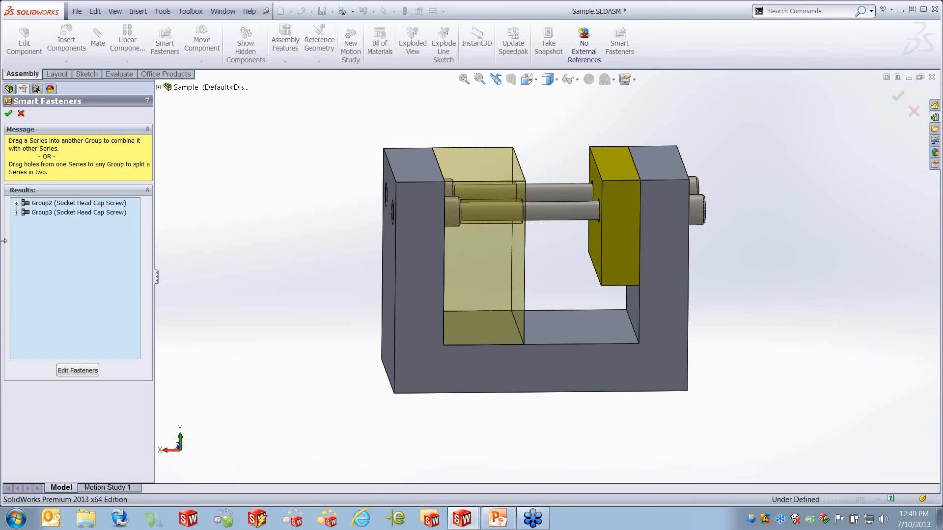
Expand Group3 and review the warning details of its Series1.
click(40, 214)
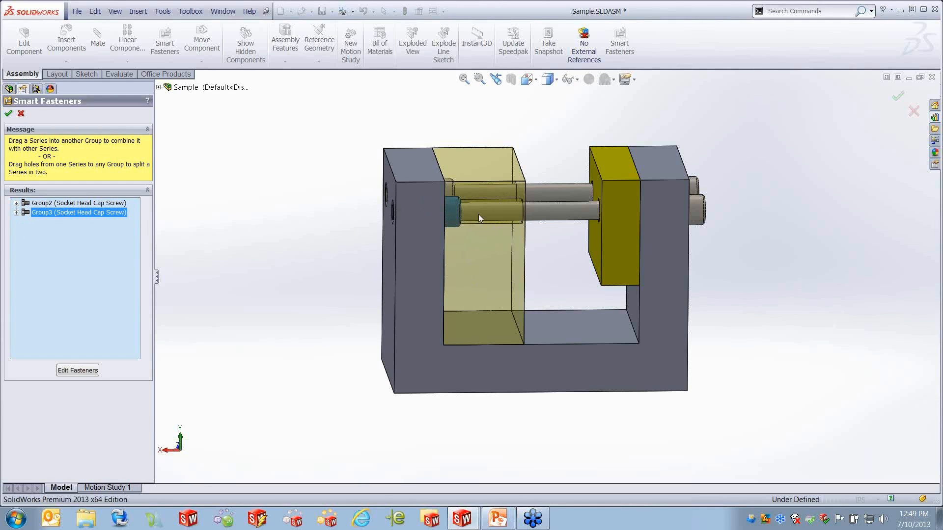
middle_drag(520, 271, 472, 304)
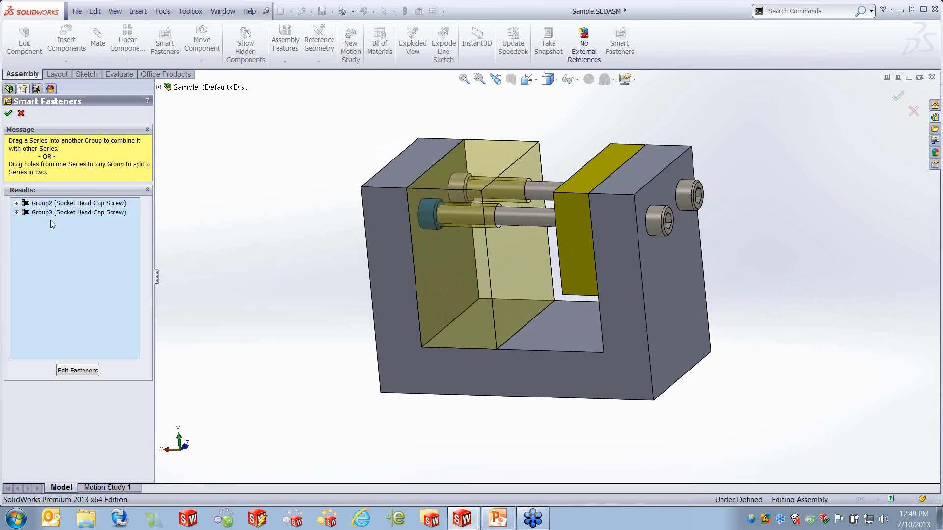
click(16, 212)
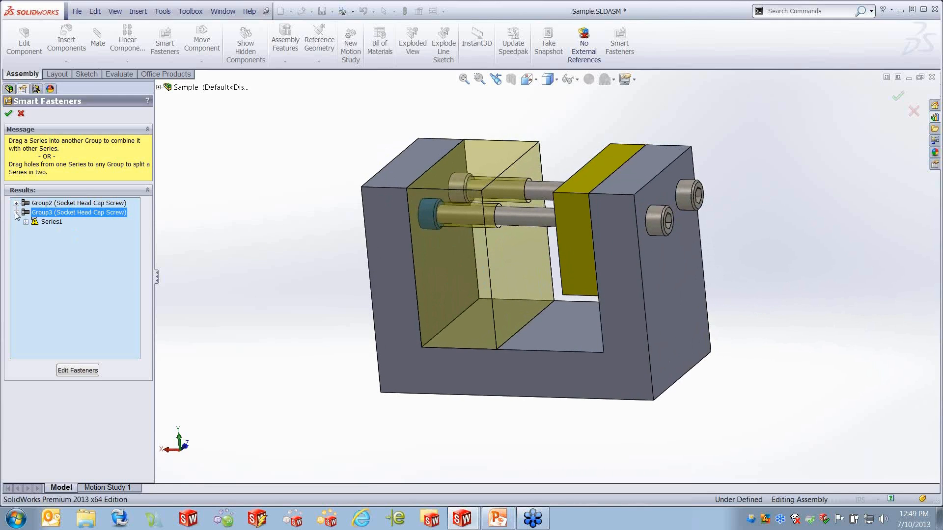
right_click(56, 218)
click(38, 231)
mouse_move(35, 222)
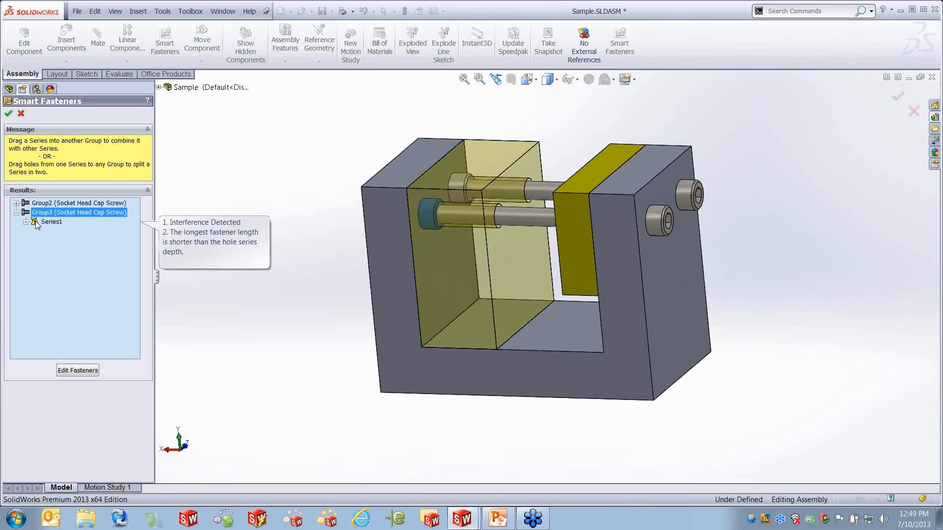
Flip Series1 of Group3 so its screws insert from the opposite side of the base's wall.
middle_drag(359, 315, 450, 285)
scroll(468, 214, down, 2)
scroll(467, 215, down, 2)
middle_drag(501, 247, 507, 269)
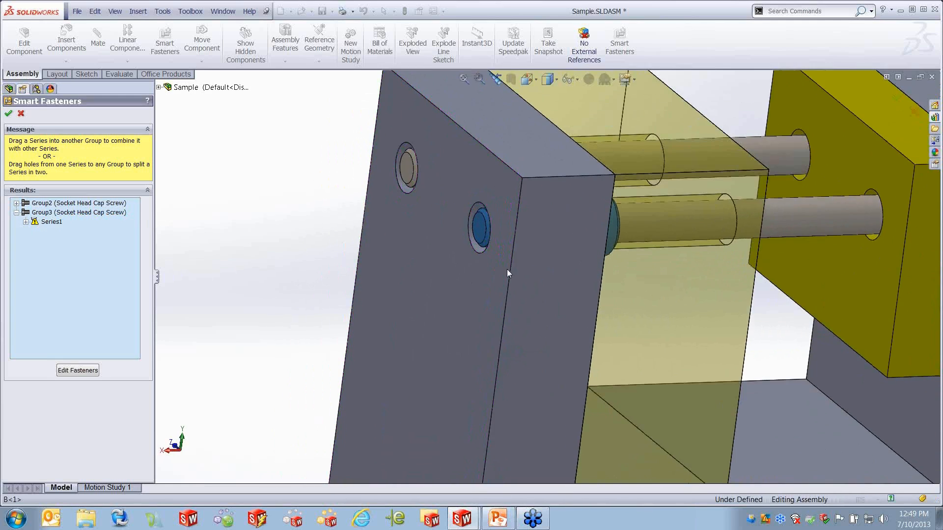
scroll(508, 269, up, 4)
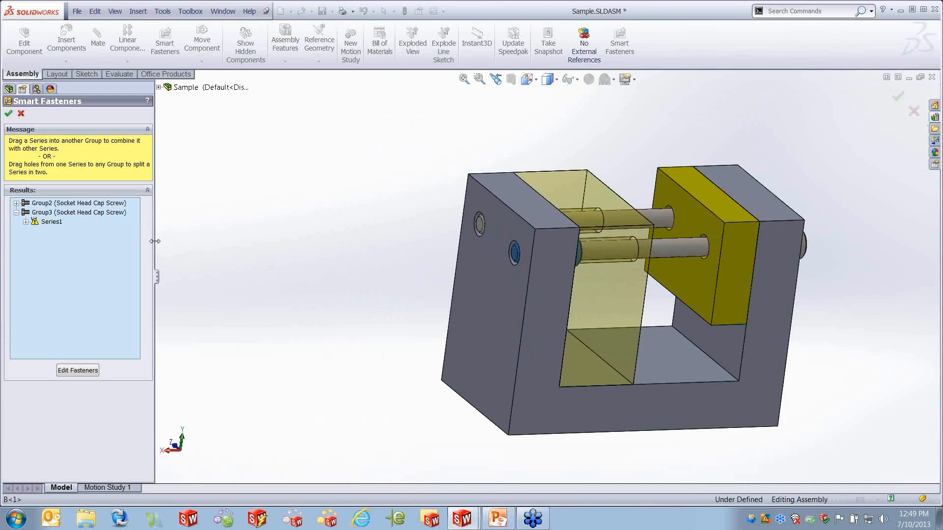
right_click(47, 222)
click(69, 254)
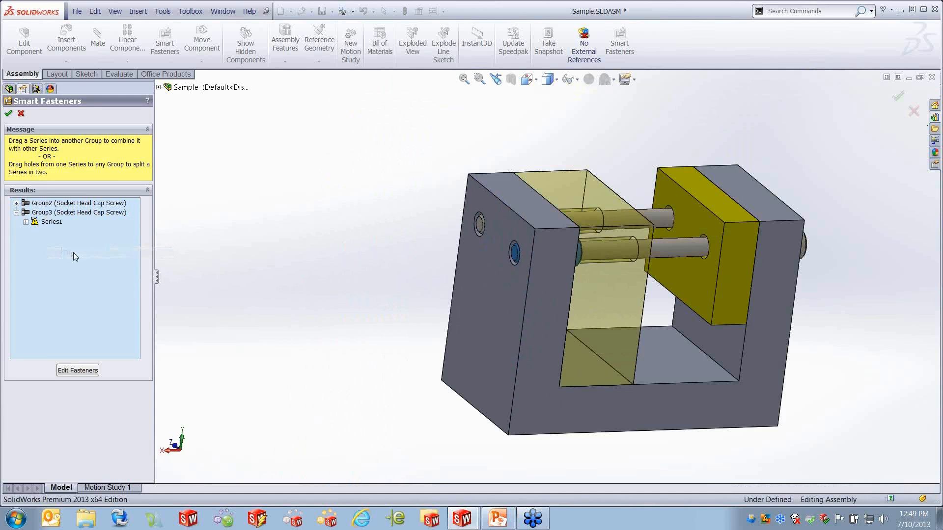
click(53, 224)
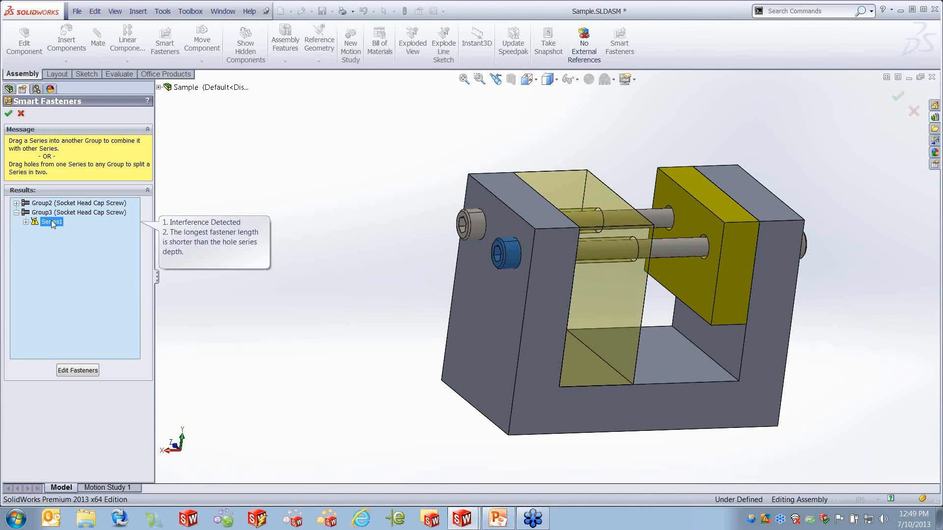
Return to editing fasteners, lengthen the Group3 screws to extend just past the transparent block, and accept the Smart Fasteners.
click(76, 372)
middle_drag(594, 301, 545, 299)
click(60, 169)
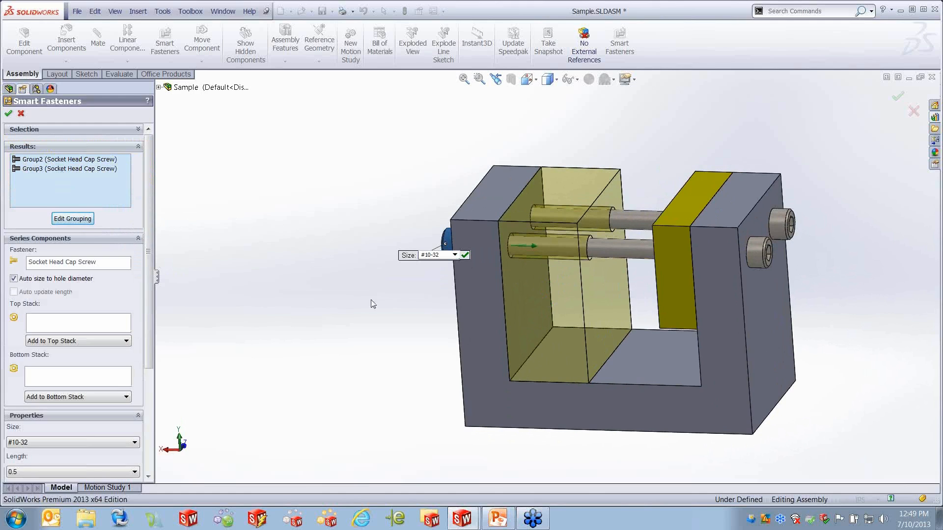
drag(532, 246, 608, 248)
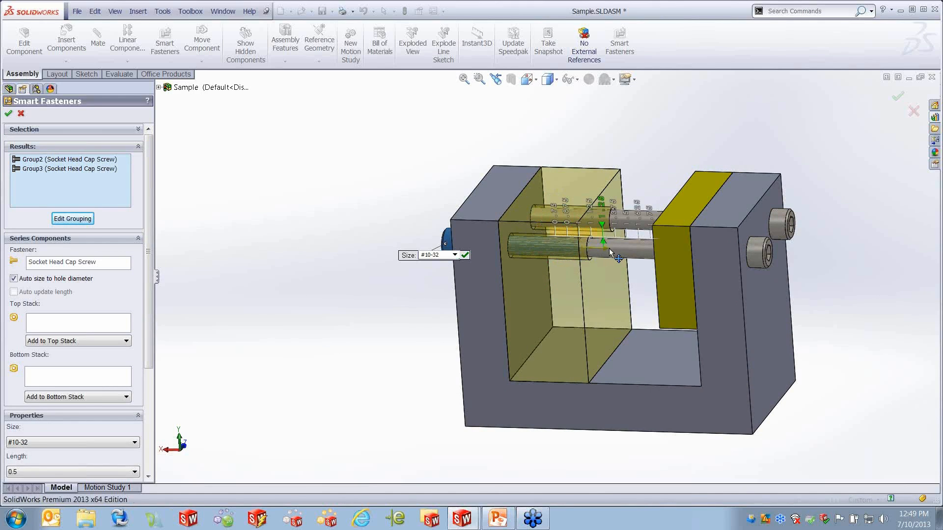
click(8, 113)
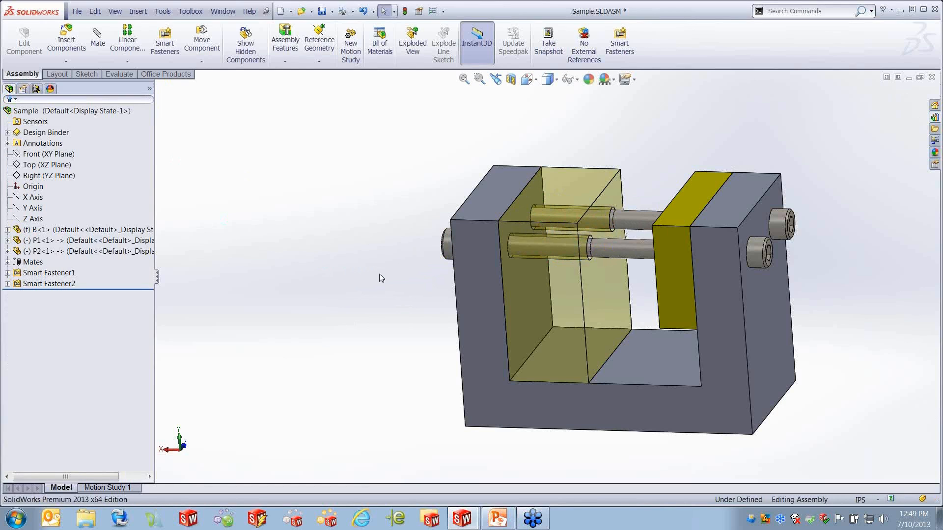
Edit Smart Fastener2 and shorten its socket head cap screws so their tips end just past the opaque yellow block.
click(620, 250)
click(62, 280)
click(57, 275)
click(55, 284)
right_click(55, 284)
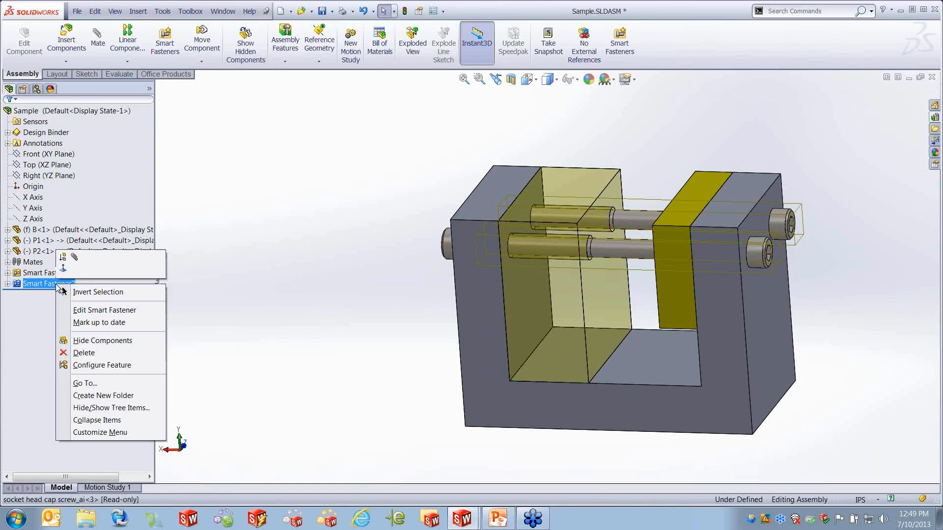
click(98, 307)
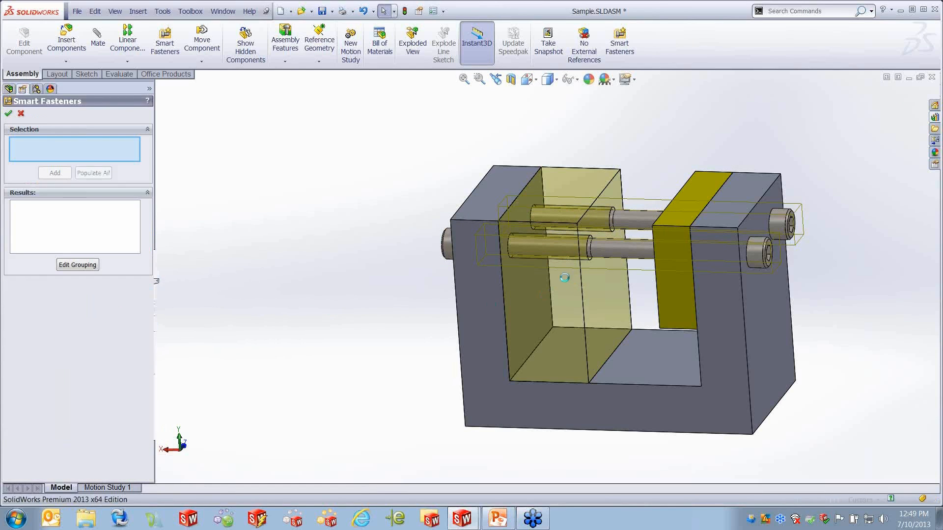
drag(464, 243, 620, 254)
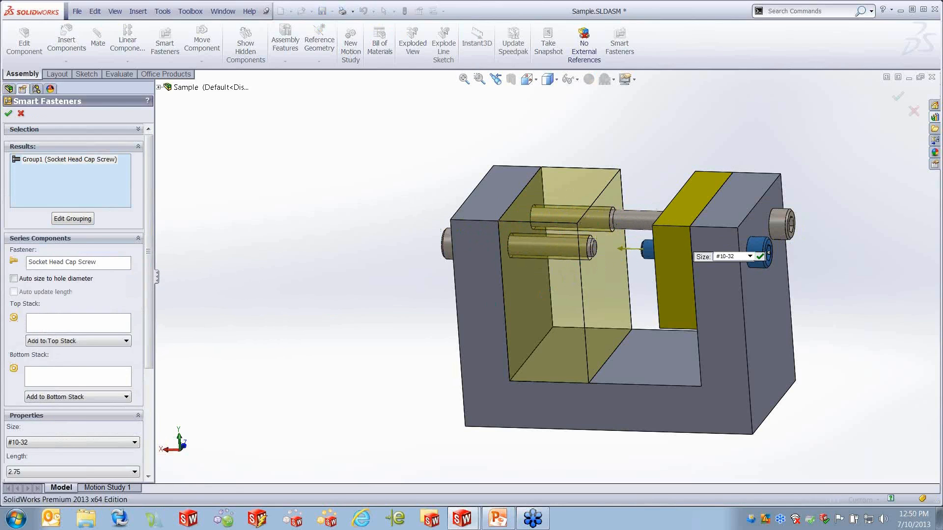
click(8, 114)
mouse_move(317, 284)
middle_down()
mouse_move(345, 280)
mouse_move(333, 286)
middle_up()
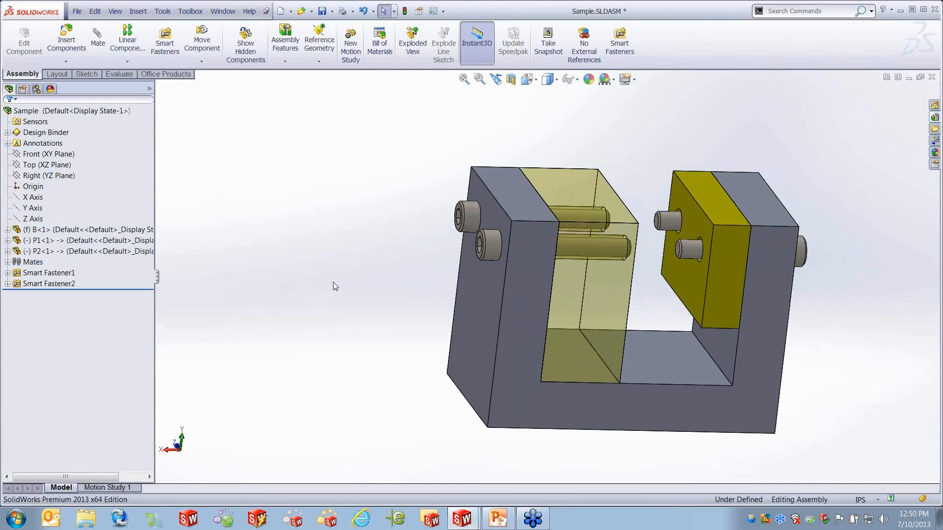